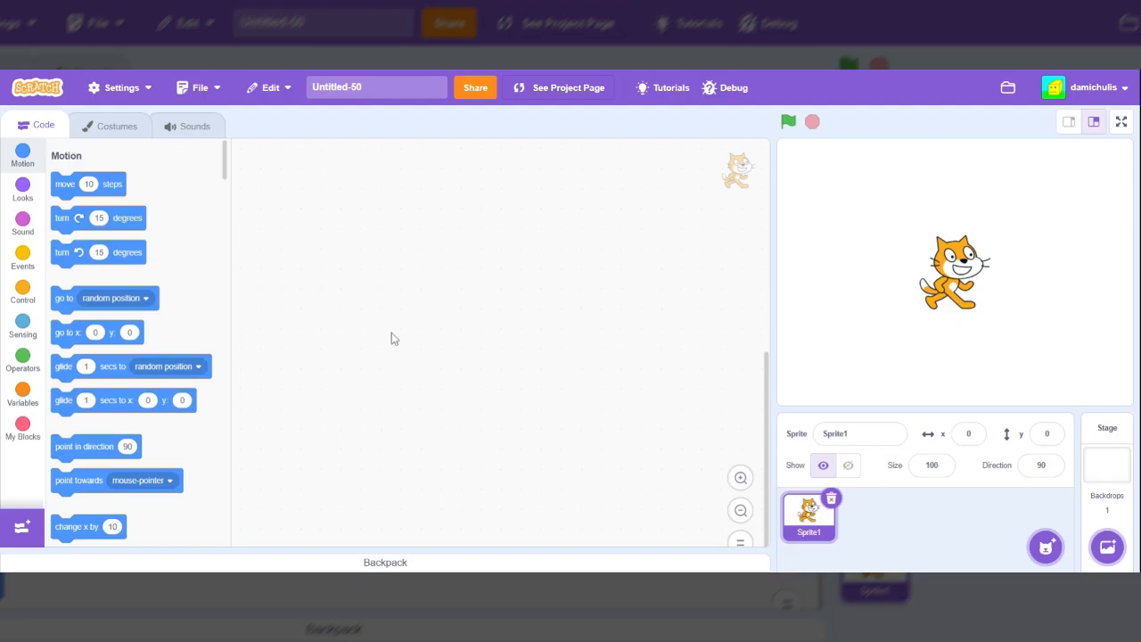
- Look through the cat's costumes and the stage's backdrop and code areas, ending on the cat sprite's code
left_click(120, 134)
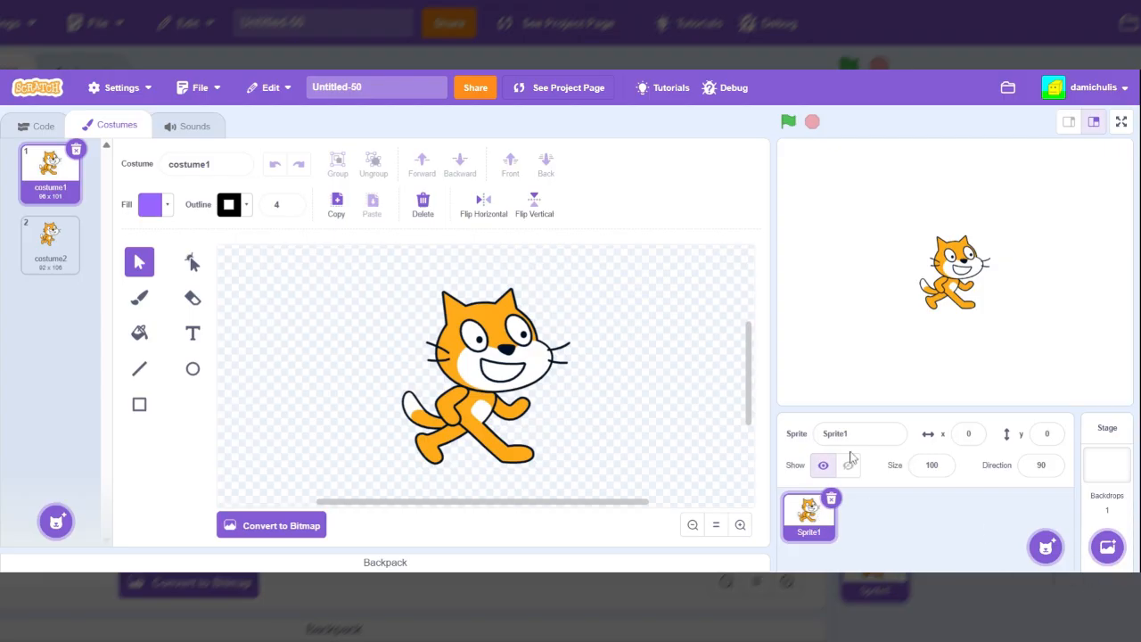
left_click(1100, 480)
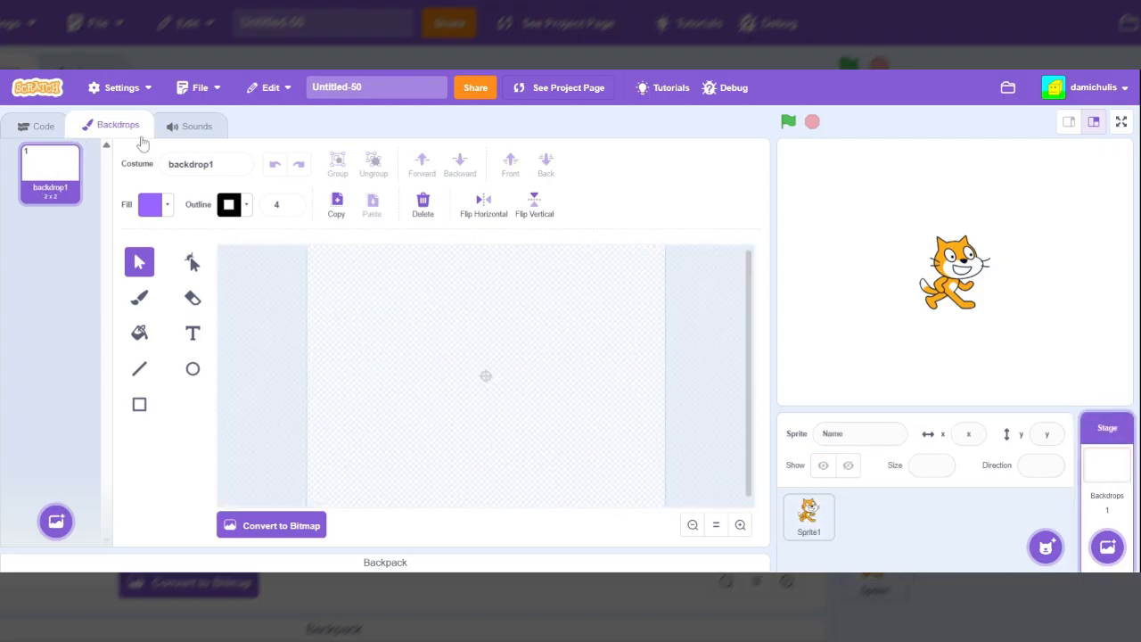
left_click(40, 127)
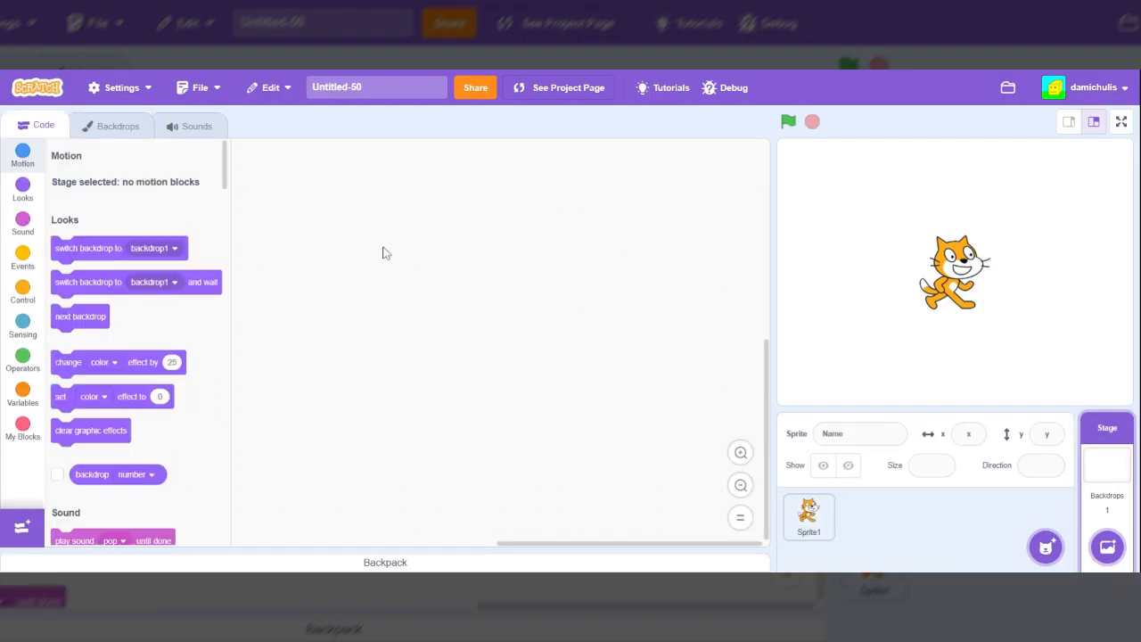
left_click(808, 508)
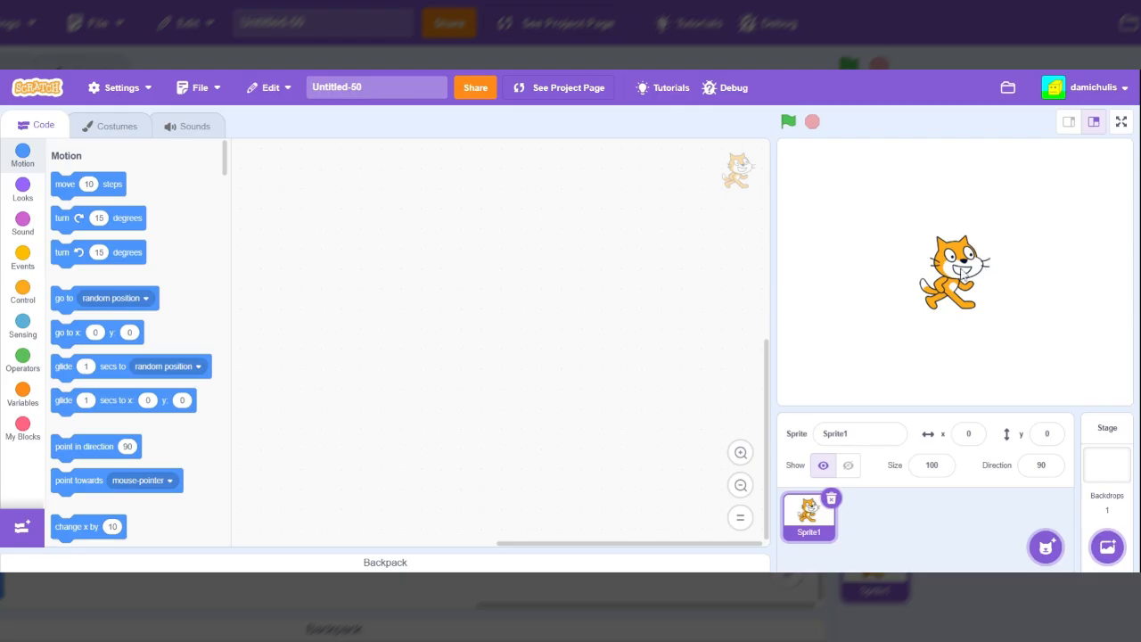
- Move the cat sprite to about x -109, y 25 on the stage and delete it from the project
left_click_drag(965, 276, 885, 259)
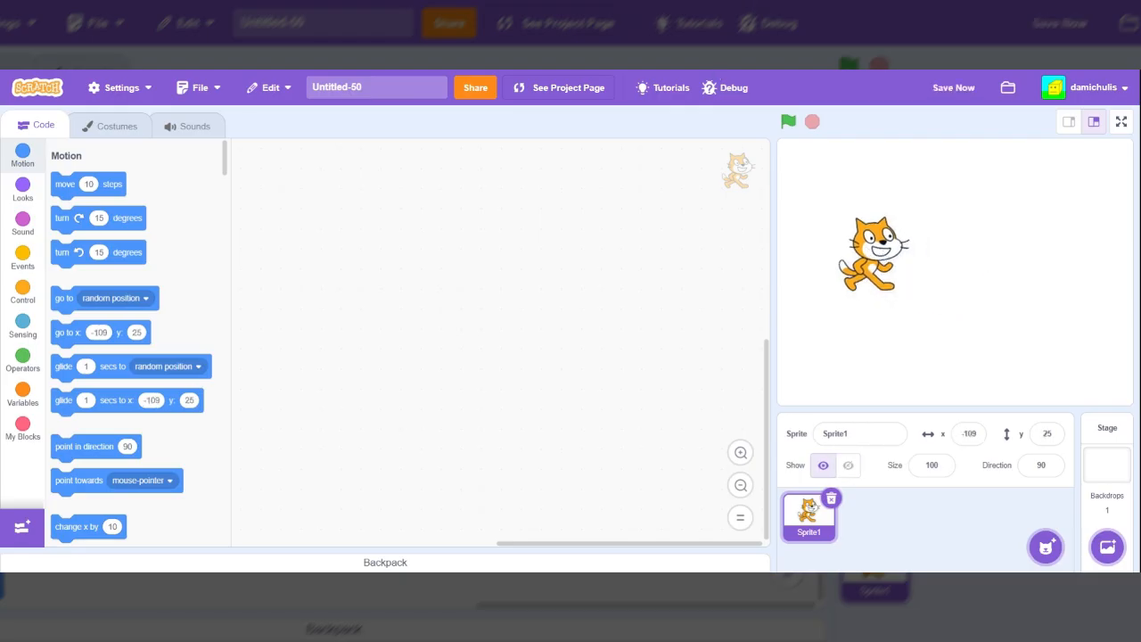
left_click(830, 497)
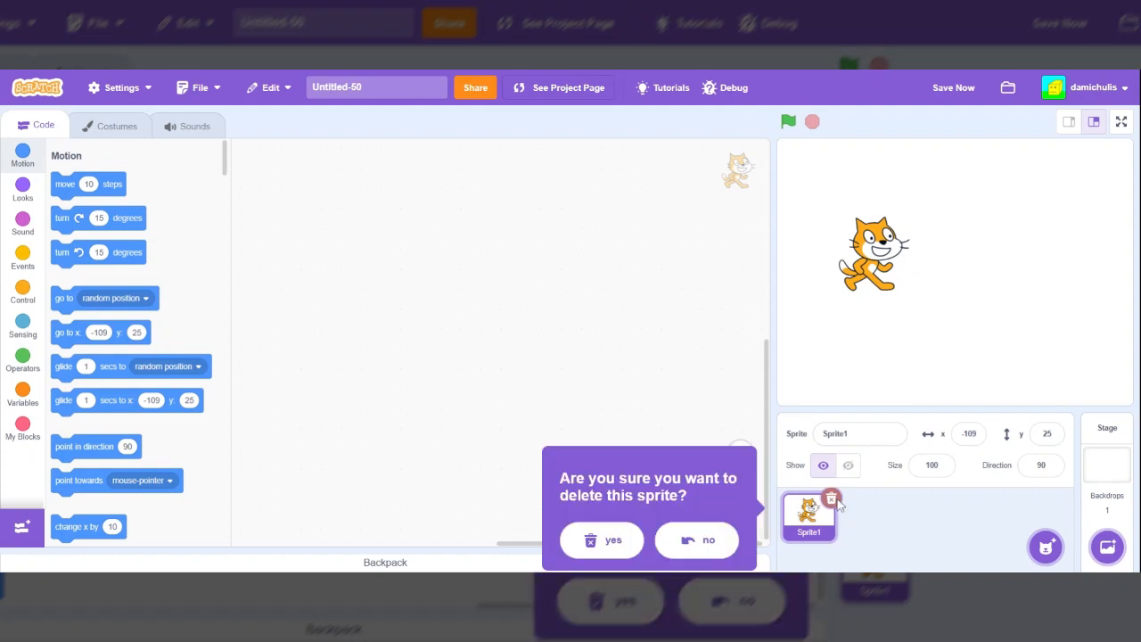
left_click(580, 540)
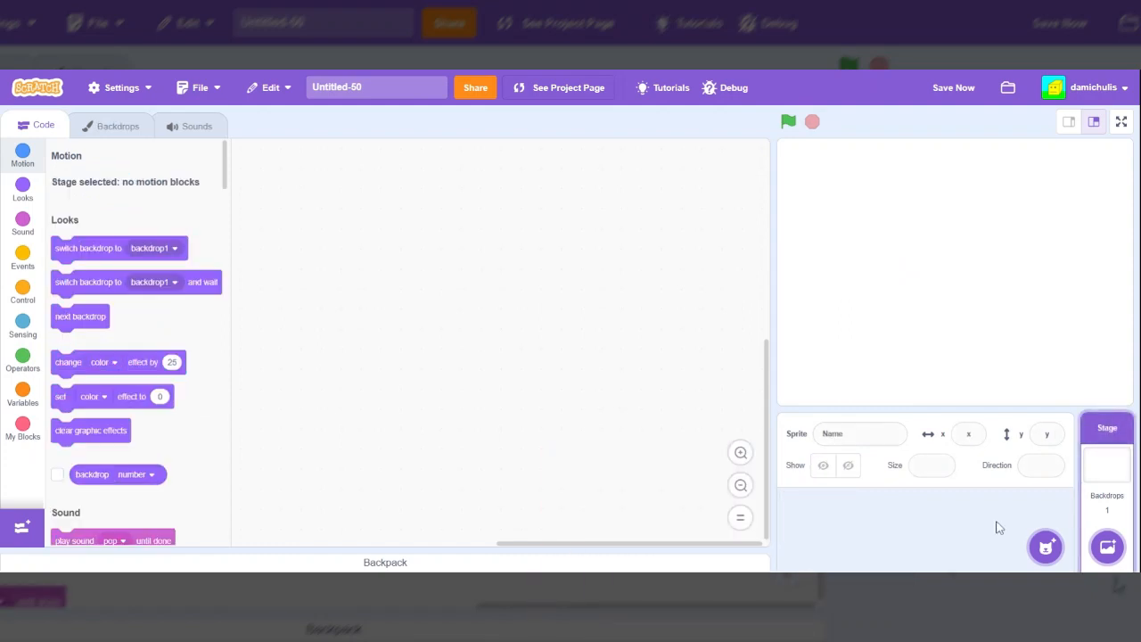
- Add the Bananas sprite from the sprite library and delete it again
left_click(1045, 546)
scroll(714, 412, "down", 7)
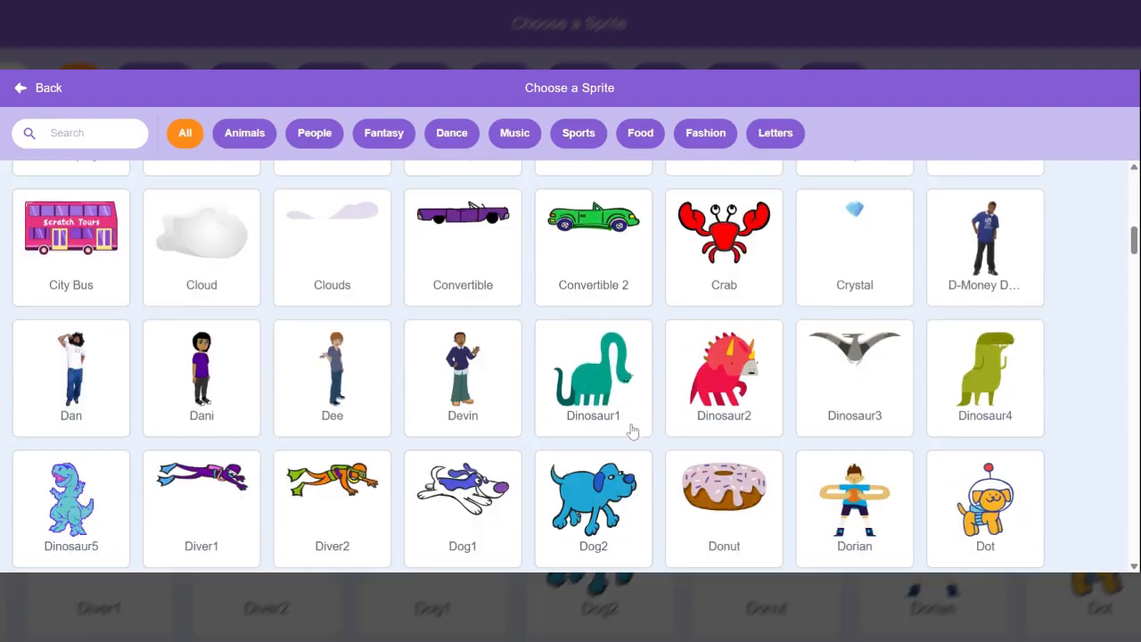
scroll(632, 428, "up", 5)
scroll(580, 285, "up", 2)
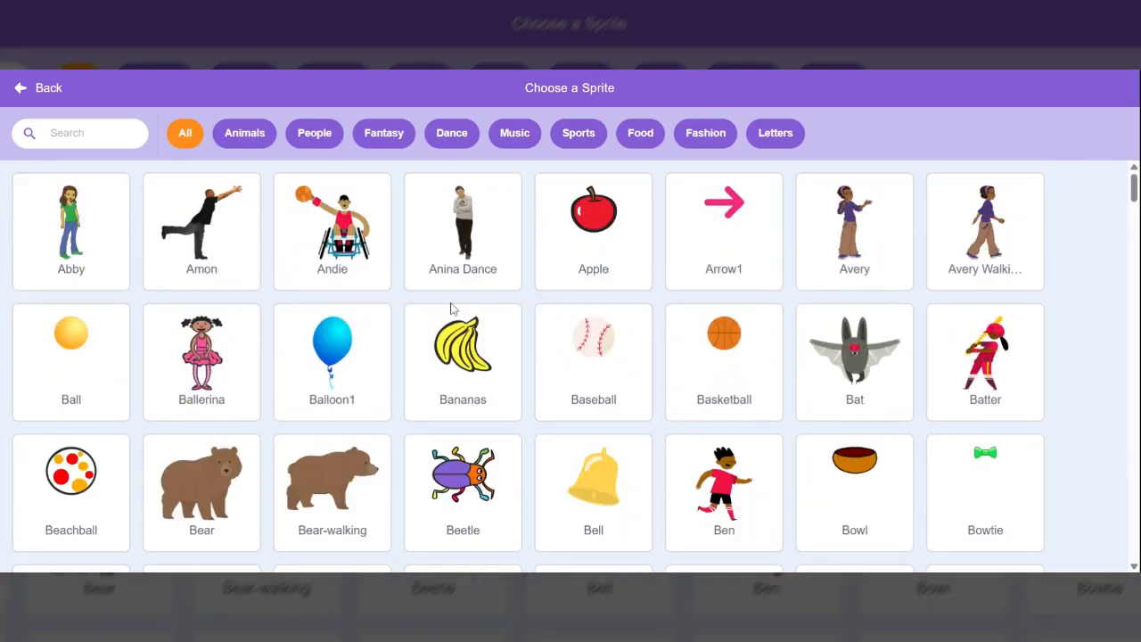
left_click(468, 341)
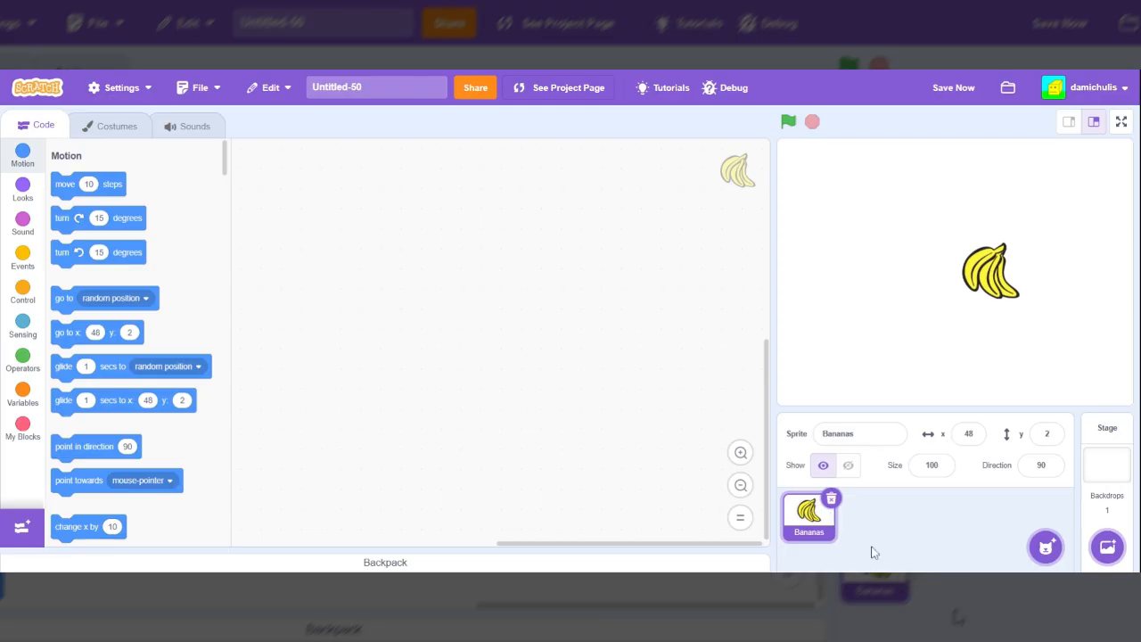
left_click(832, 501)
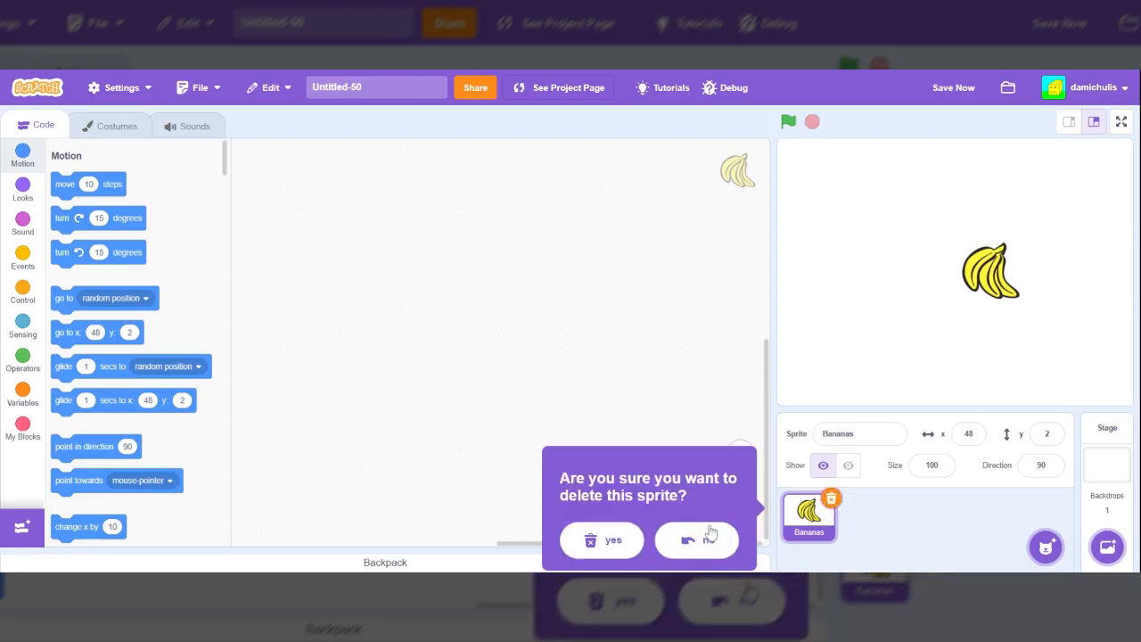
left_click(614, 542)
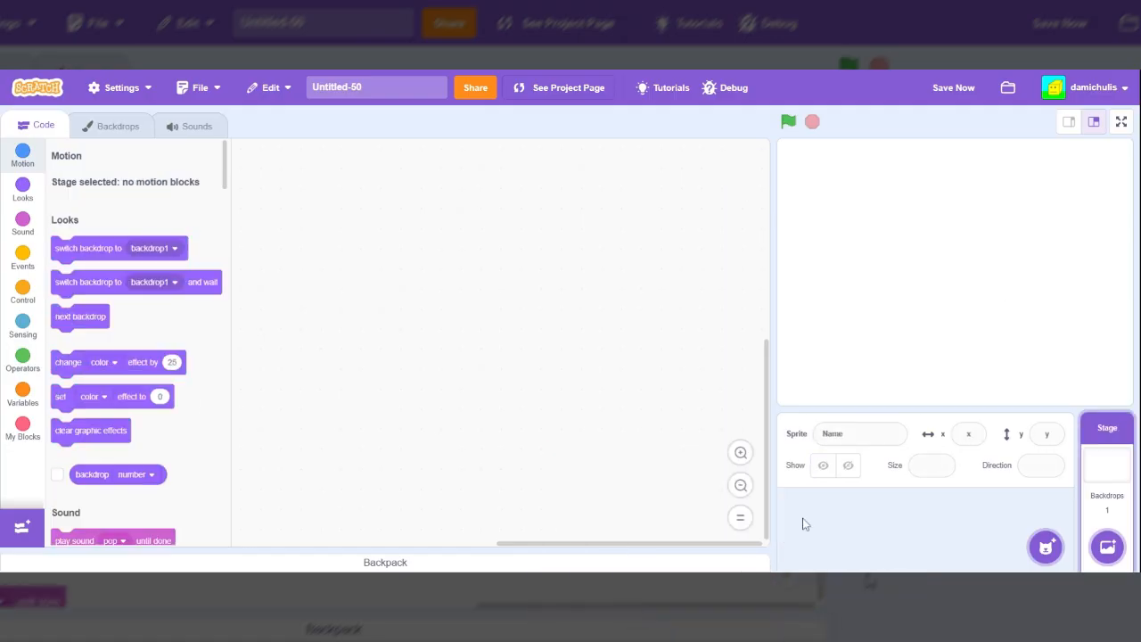
- Add the Earth sprite from the sprite library
mouse_move(1045, 546)
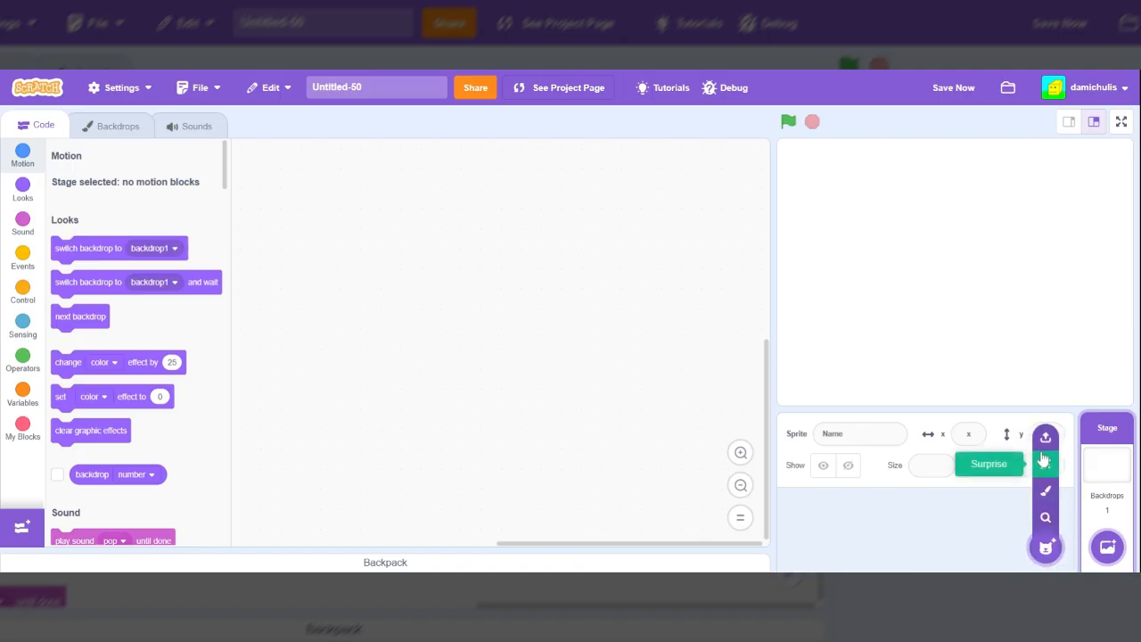
left_click(1045, 546)
scroll(691, 393, "down", 15)
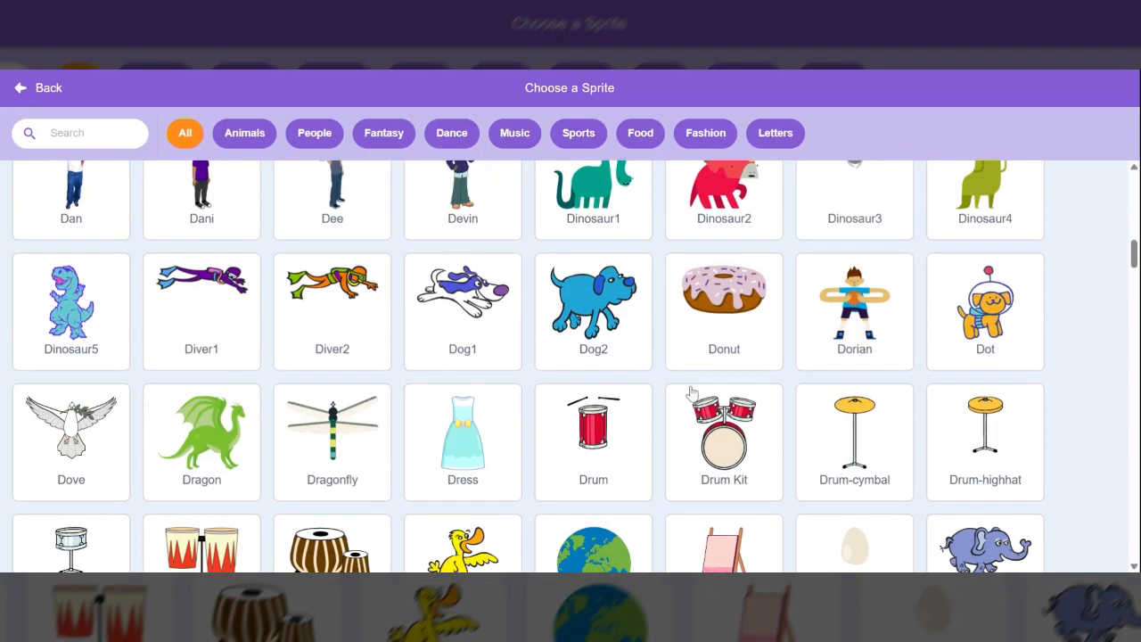
left_click(624, 378)
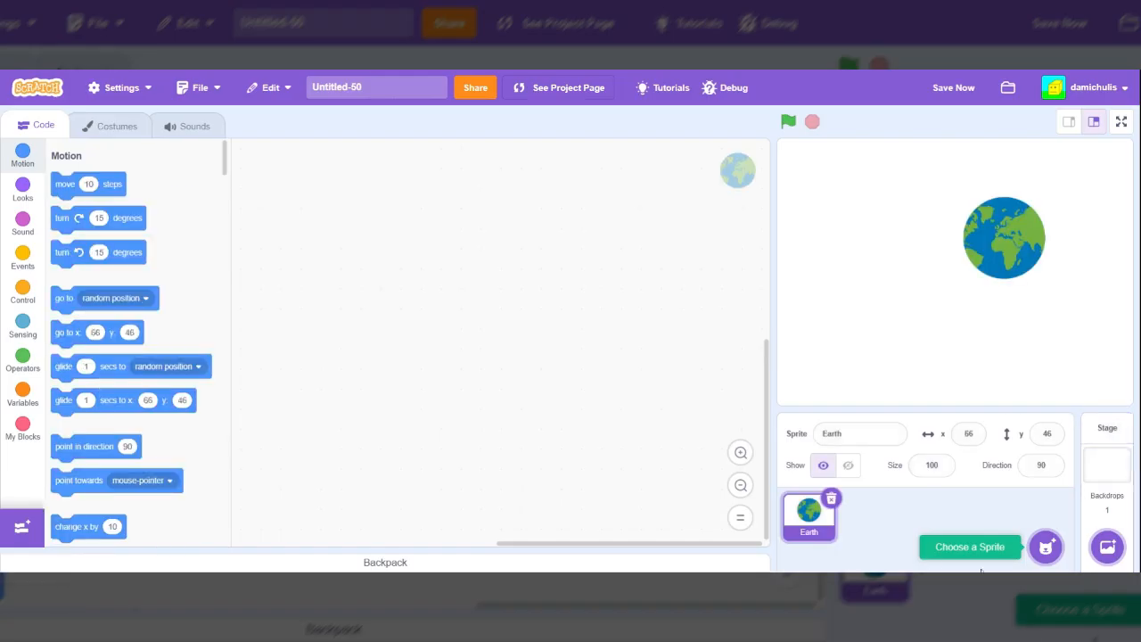
- Paint a new sprite by brushing a rounded purple outline around the canvas centre with brush size 10, and return to its code
mouse_move(1045, 547)
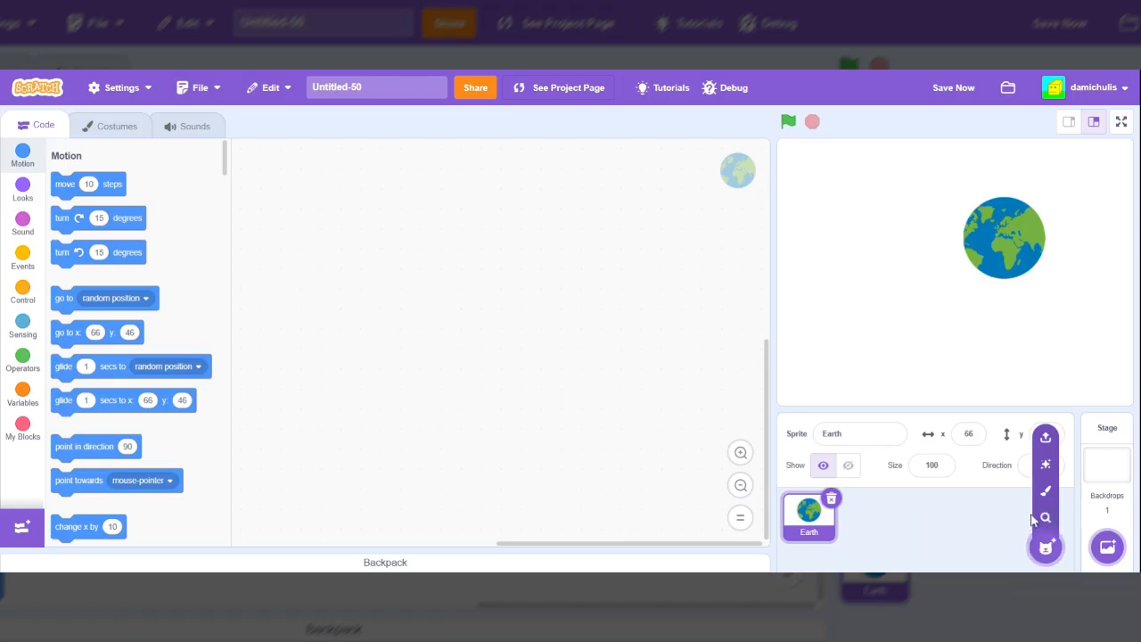
left_click(1046, 490)
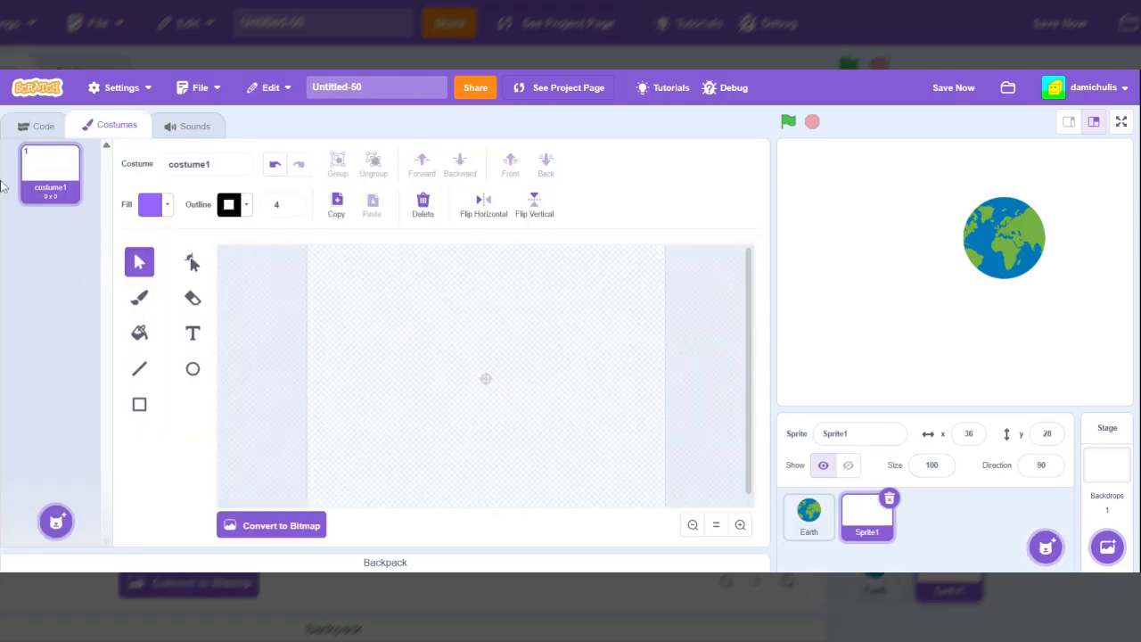
left_click(139, 298)
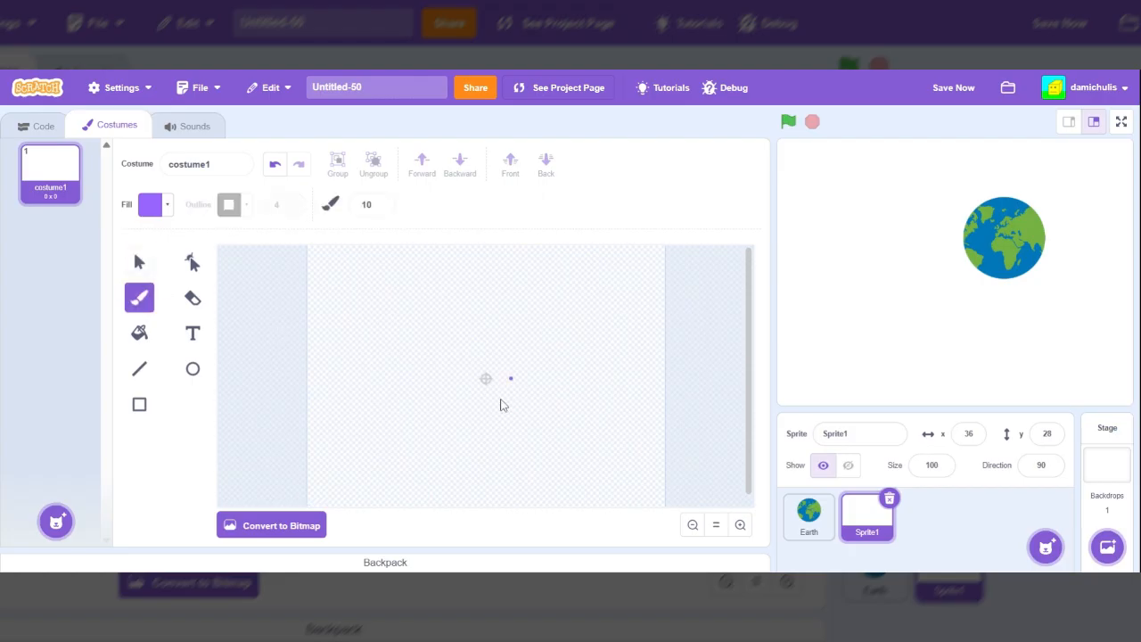
left_click_drag(511, 381, 528, 373)
left_click(63, 129)
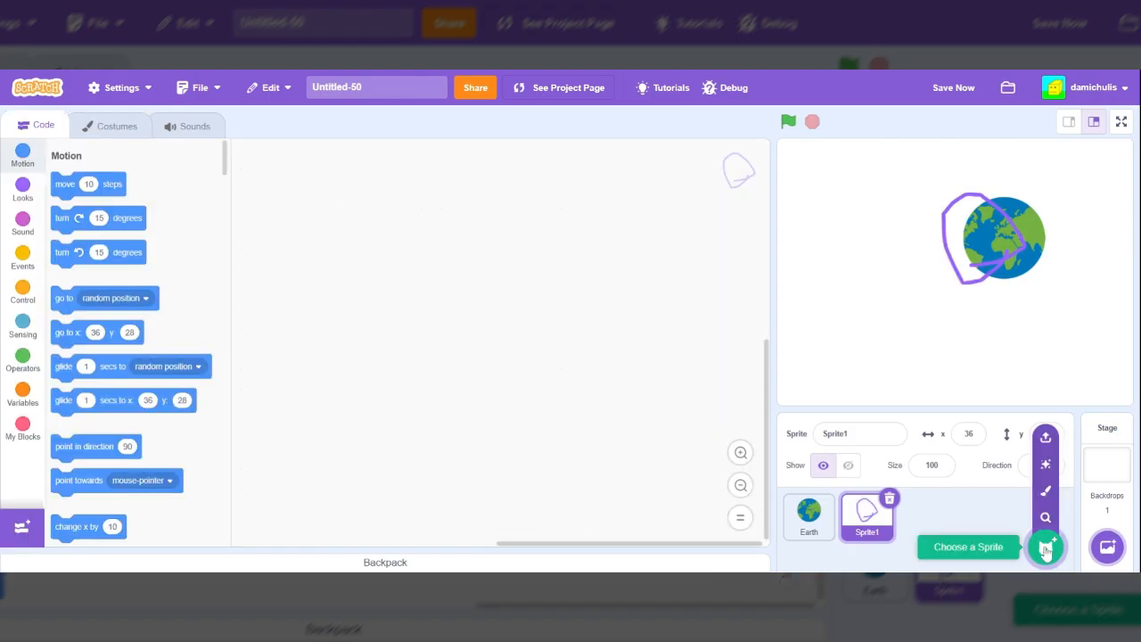
- Add a surprise sprite and the Moonjuice sprite, placing them at about x -110, y -68 and x -153, y 78
left_click(1045, 466)
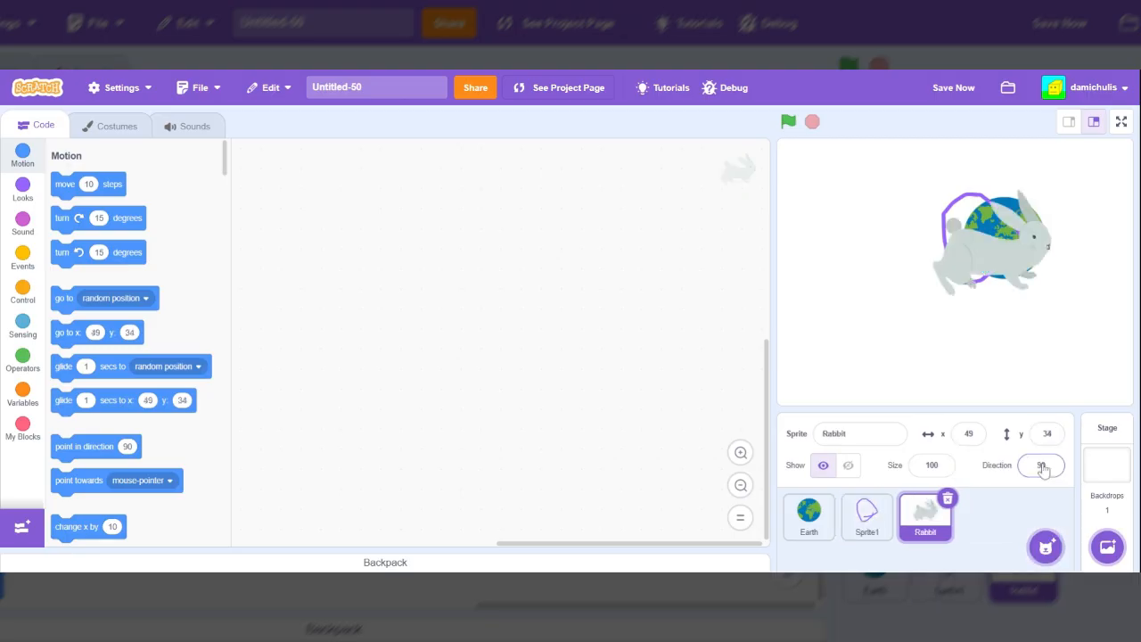
left_click_drag(1000, 259, 884, 325)
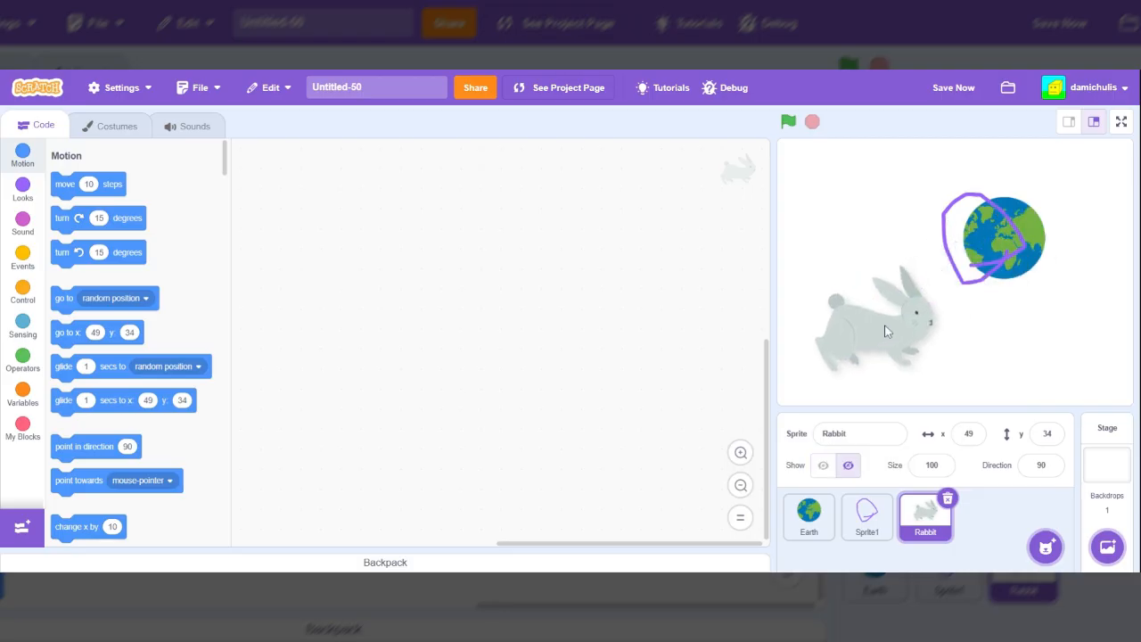
mouse_move(1045, 546)
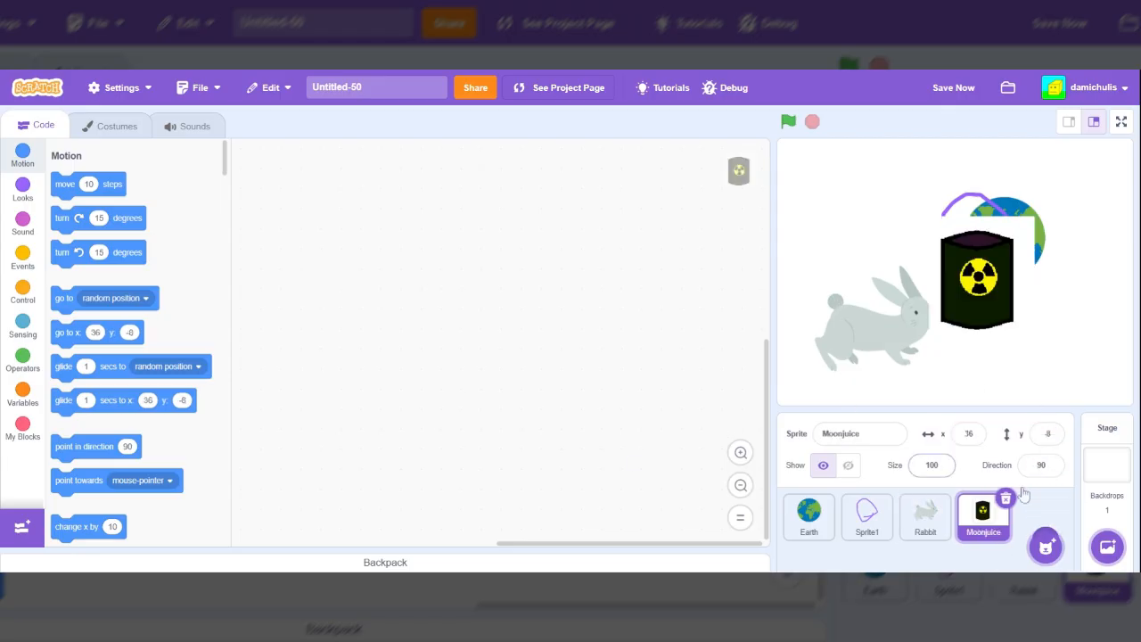
left_click_drag(1008, 290, 866, 229)
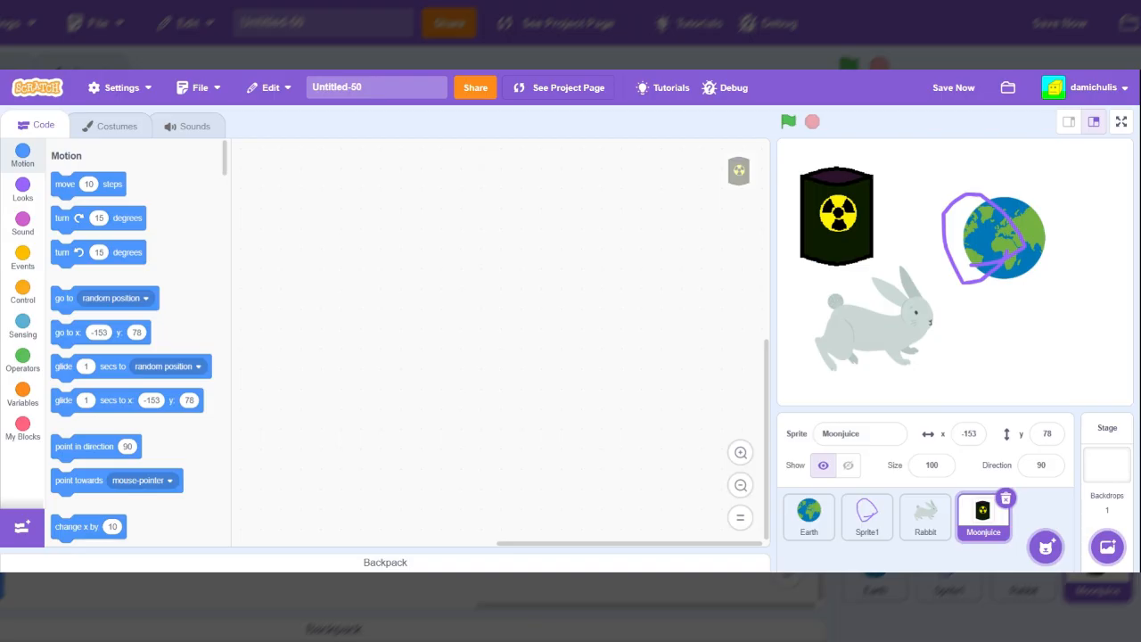
- Duplicate the Earth sprite and delete the original
right_click(808, 506)
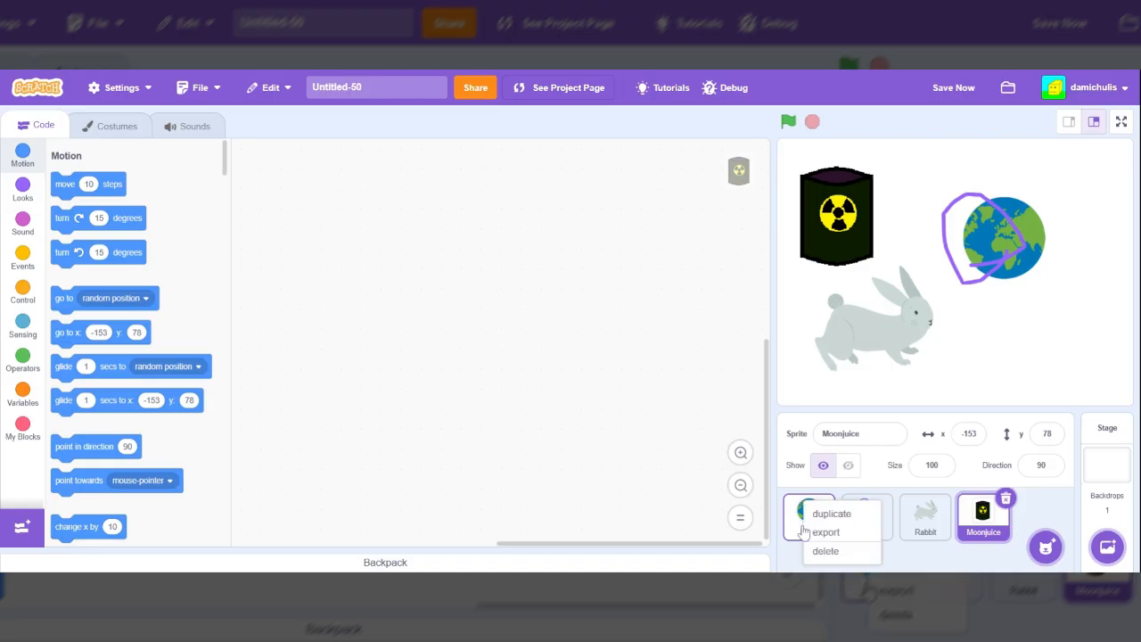
left_click(832, 514)
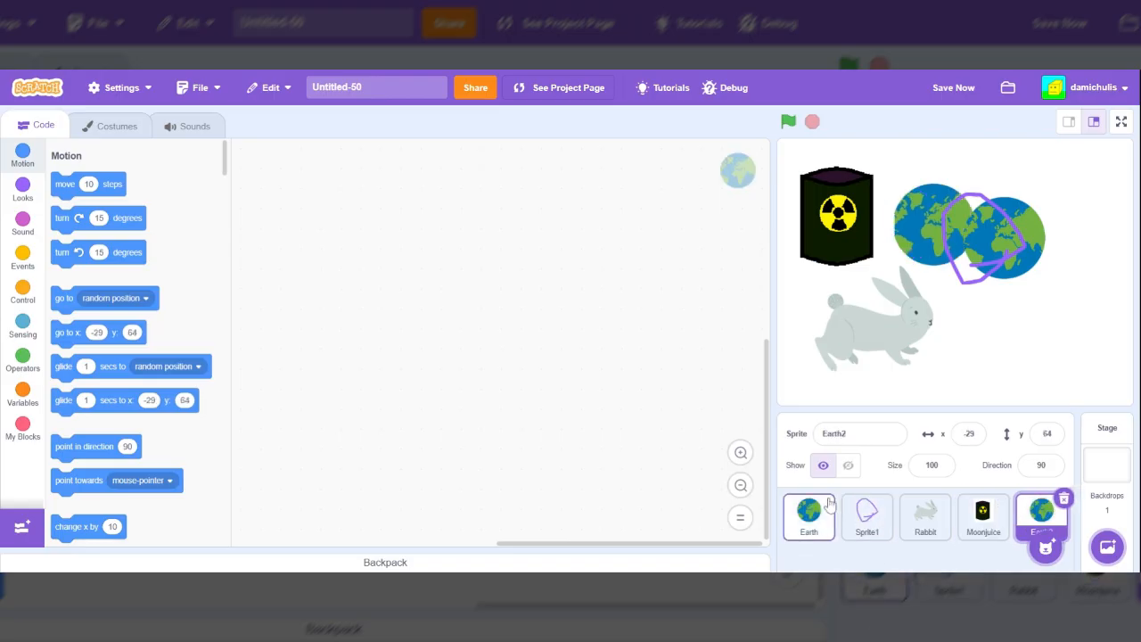
left_click(830, 506)
left_click(830, 502)
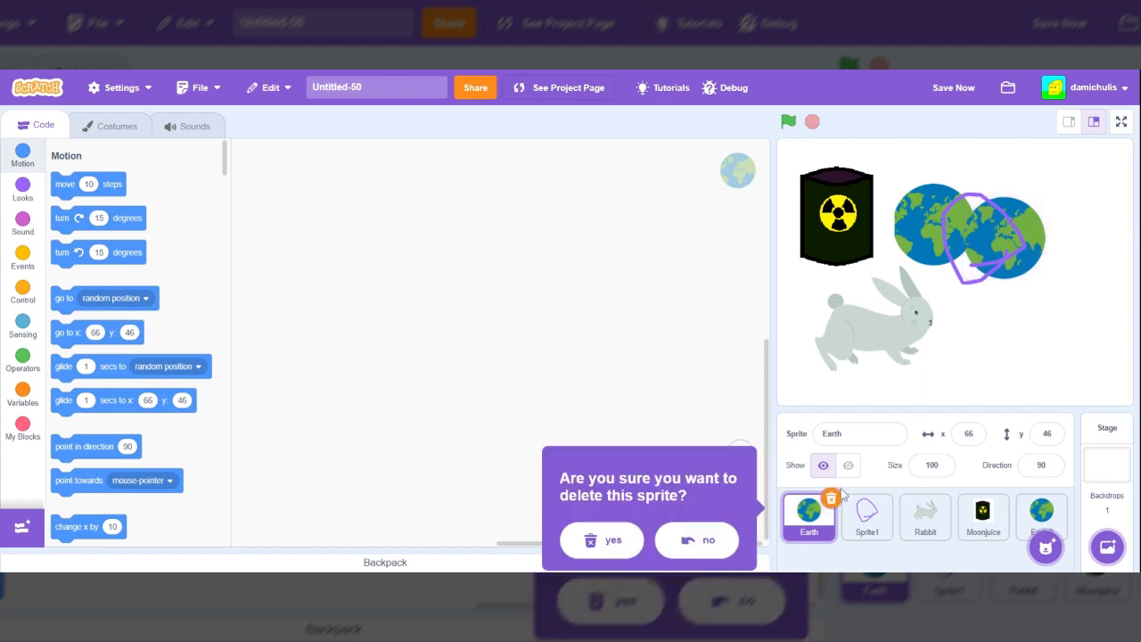
left_click(628, 546)
- Delete the Rabbit, Moonjuice and Earth2 sprites, keeping only the hand-drawn sprite
left_click(831, 497)
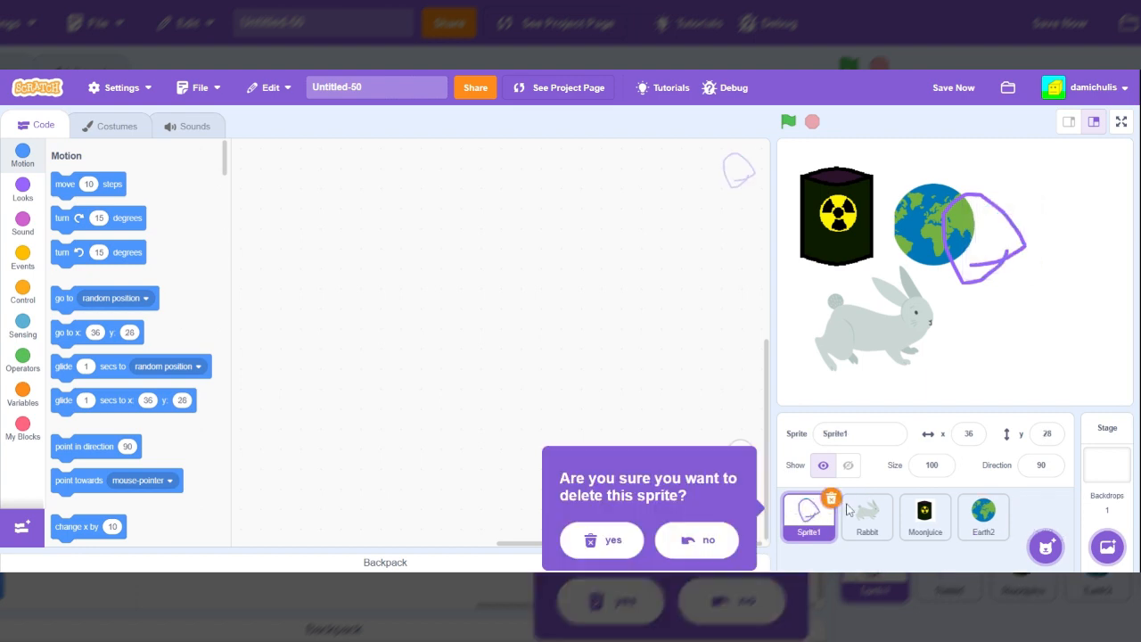
left_click(885, 516)
left_click(887, 515)
left_click(889, 499)
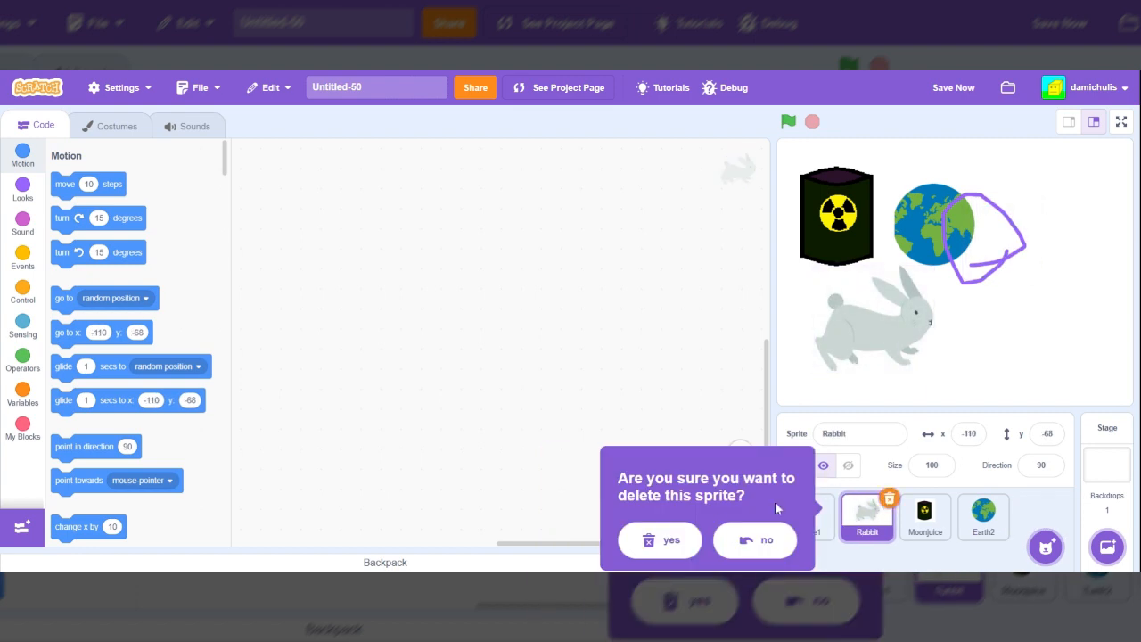
left_click(694, 540)
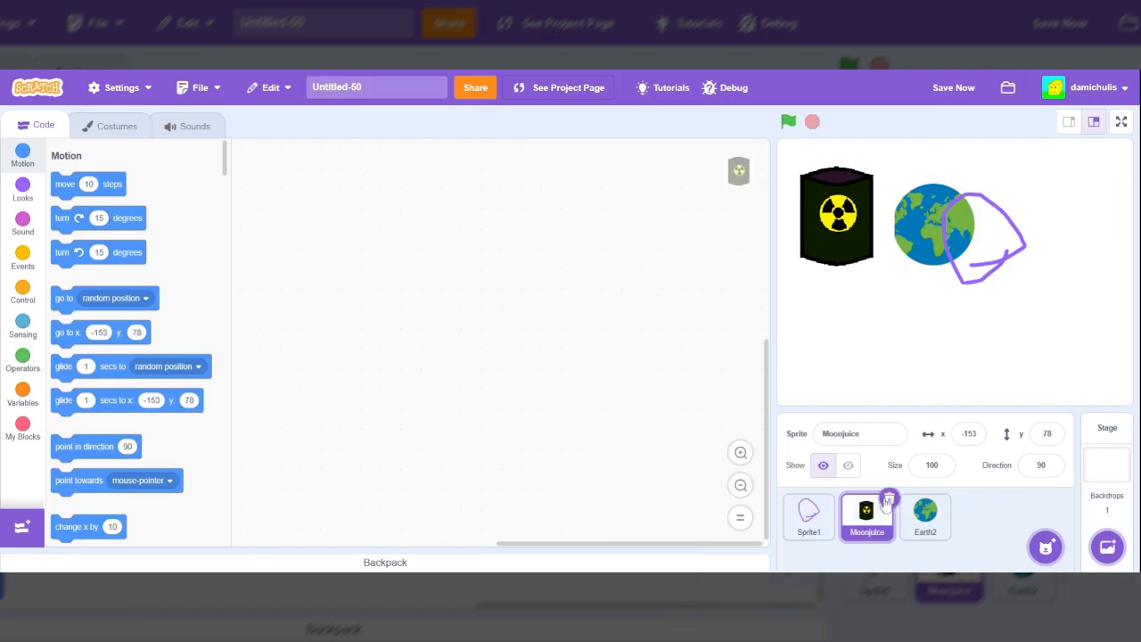
left_click(889, 499)
left_click(676, 539)
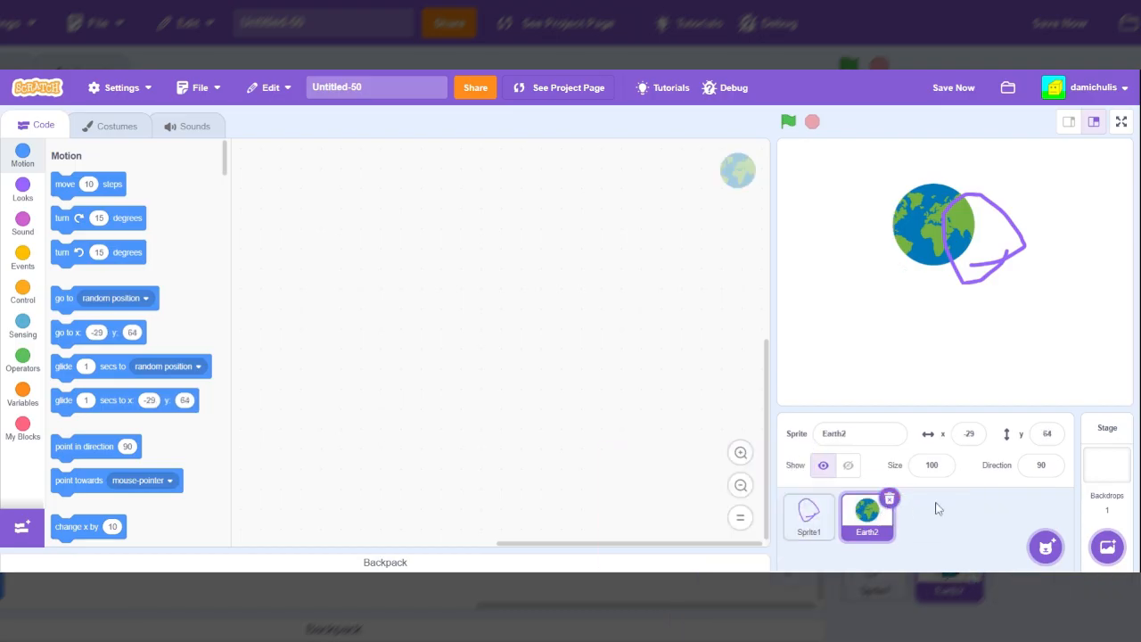
left_click(889, 498)
left_click(675, 539)
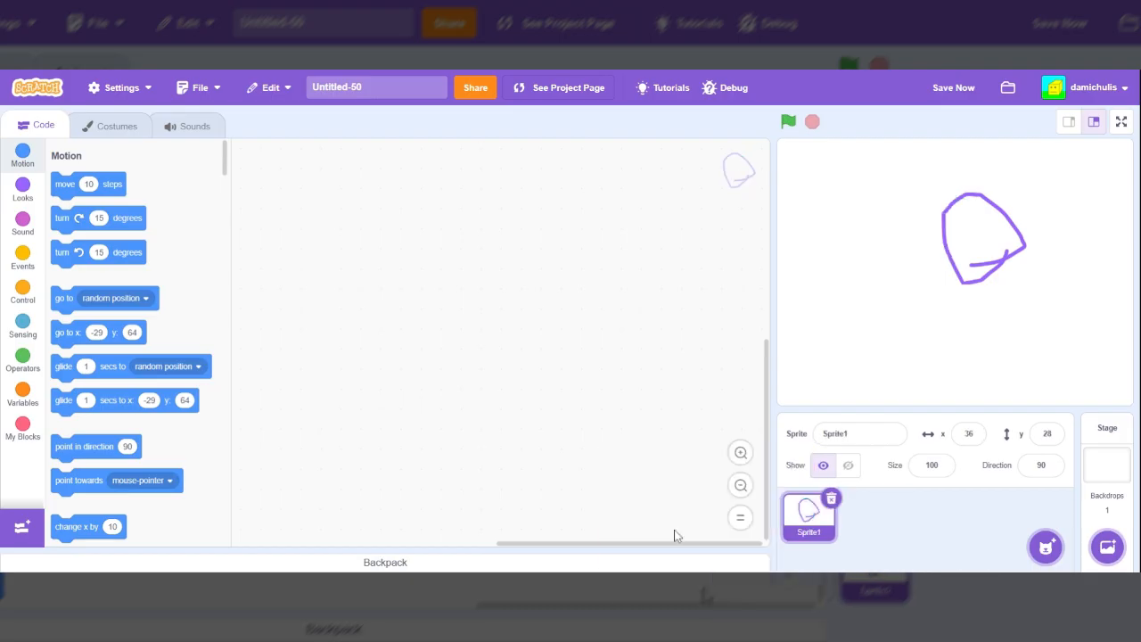
- Fill the inside of the hand-drawn sprite's outline with purple and convert its costume to bitmap
left_click(117, 125)
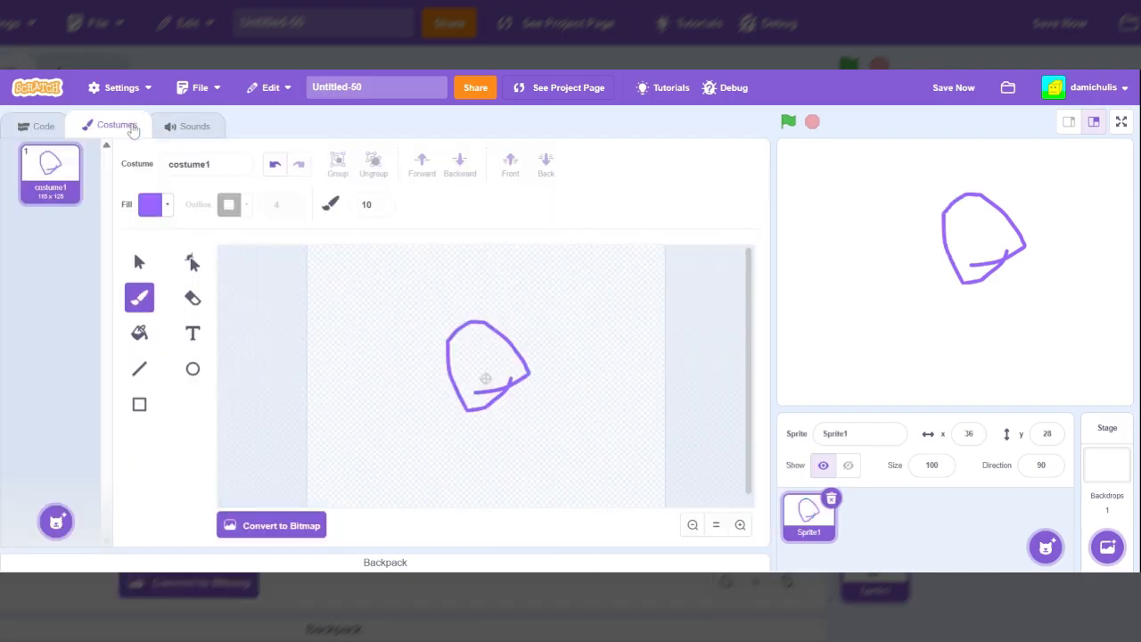
left_click(47, 132)
left_click(105, 126)
left_click(130, 325)
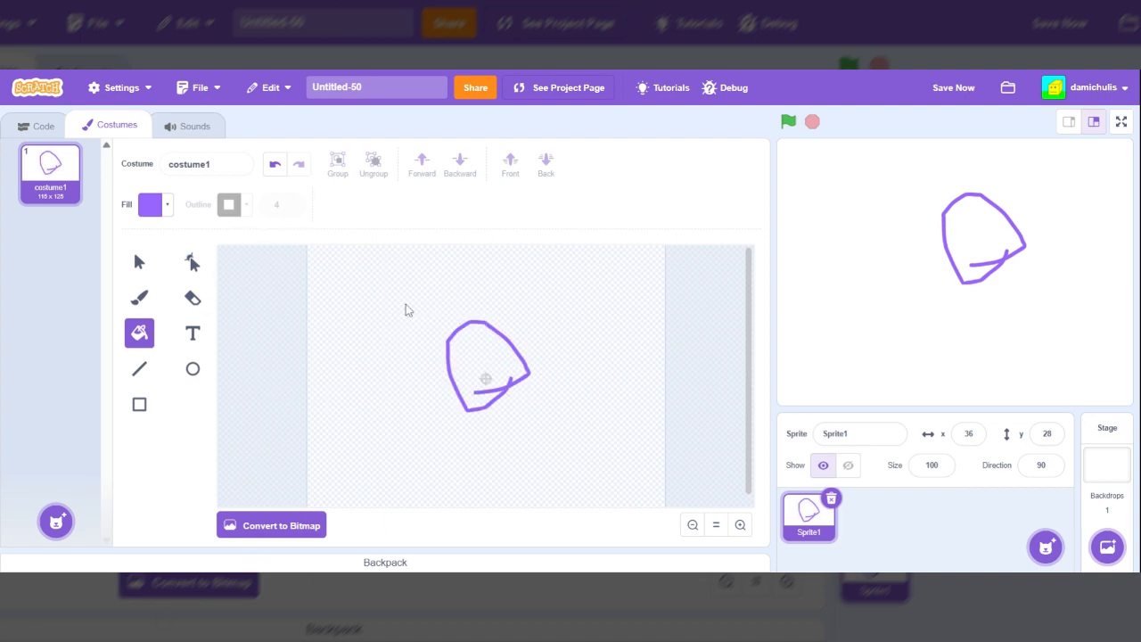
left_click(471, 362)
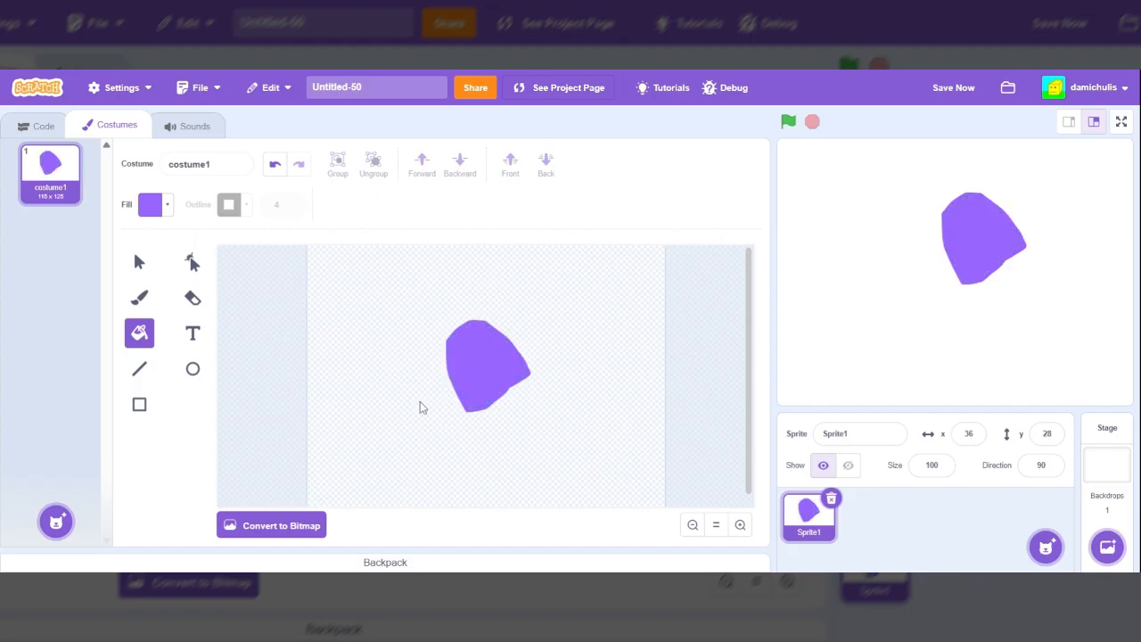
left_click(300, 526)
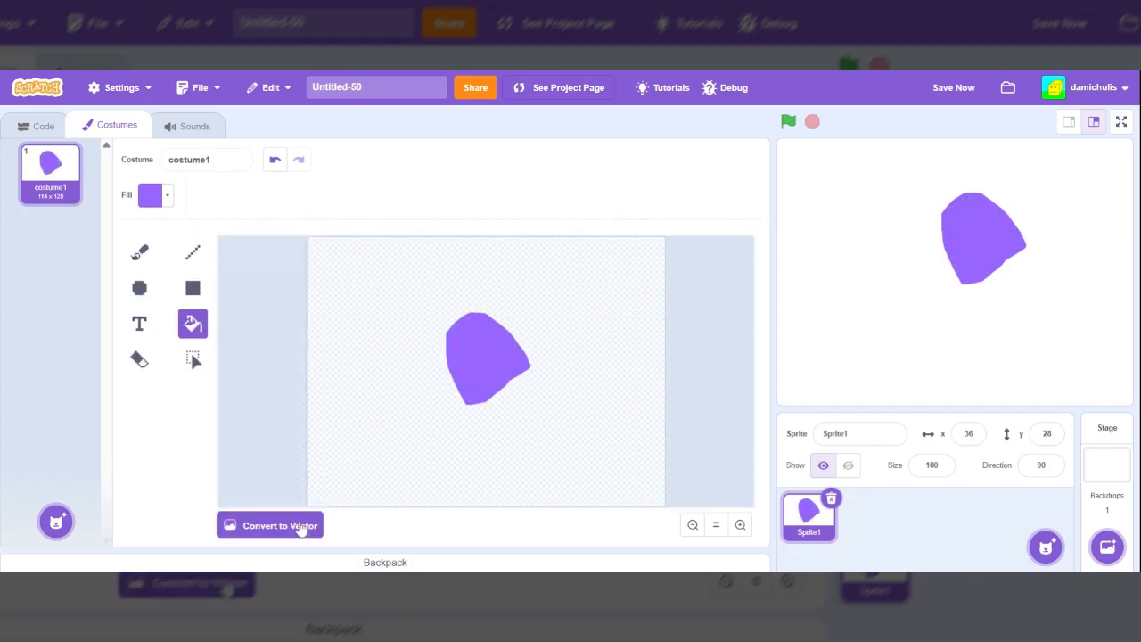
- Inspect the bitmap shape's edge up close at high magnification and return the costume to vector format
scroll(518, 320, "up", 5)
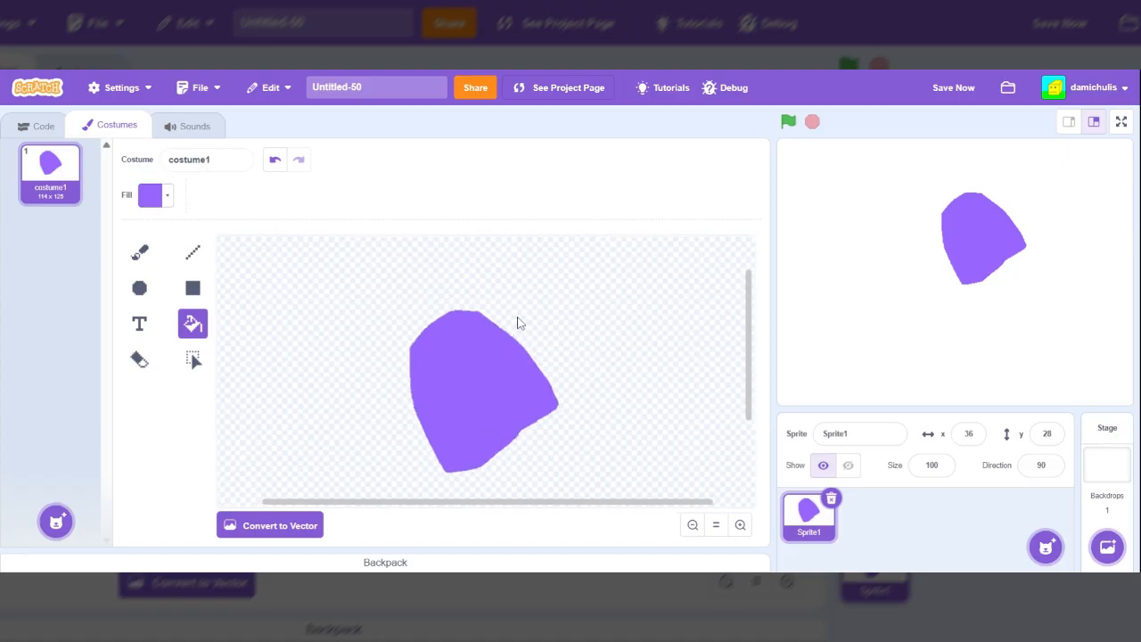
left_click(741, 525)
left_click(743, 524)
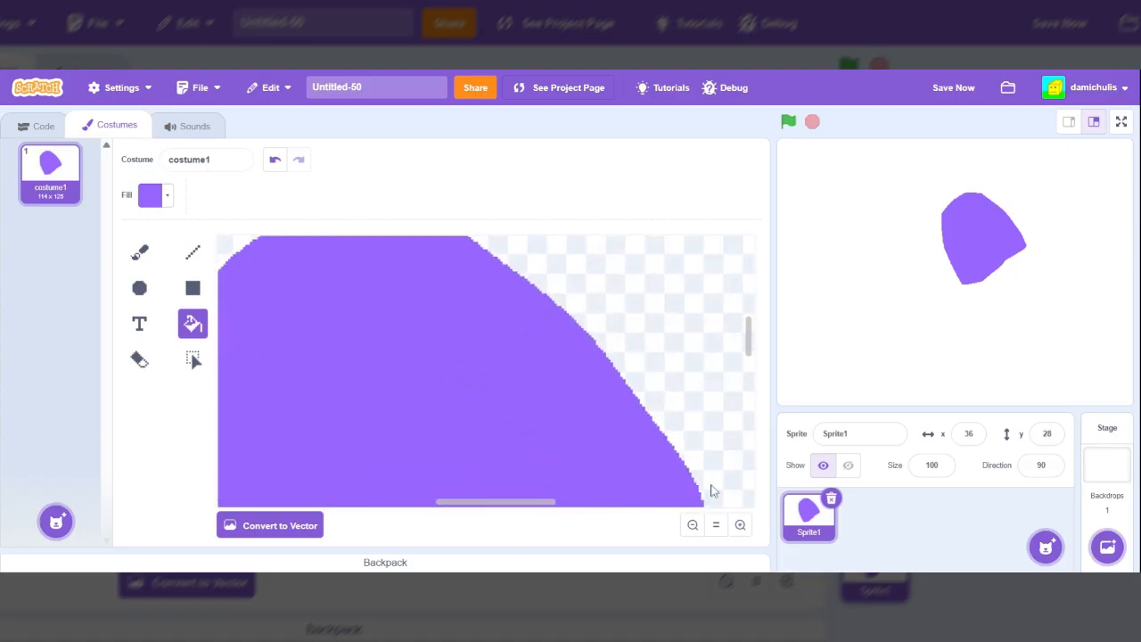
left_click(716, 525)
left_click(297, 532)
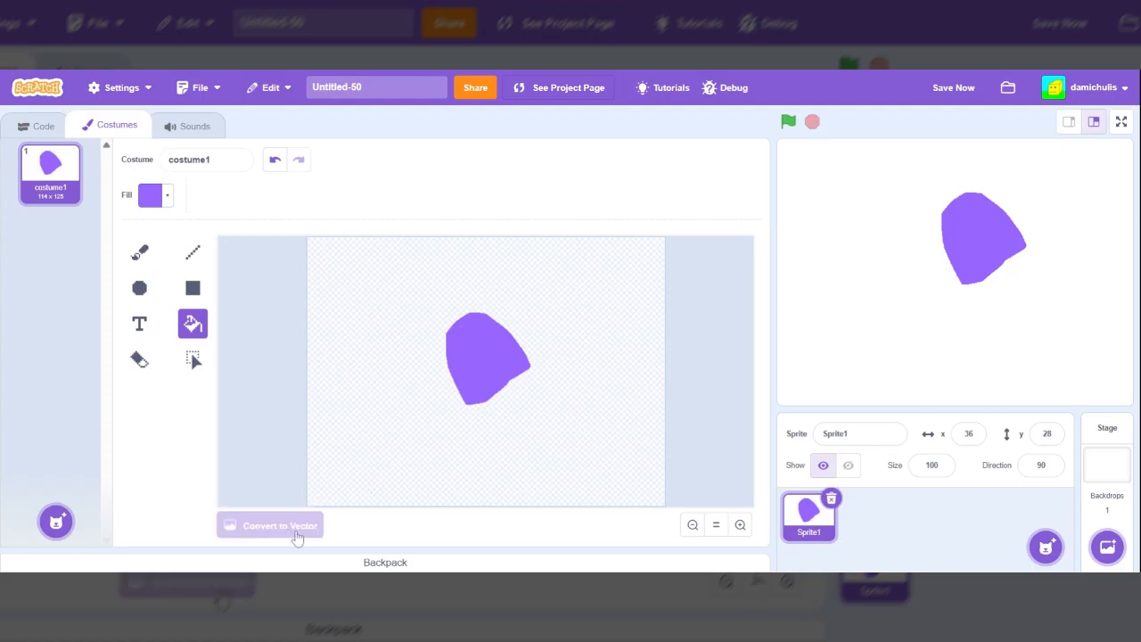
key("ctrl+z")
key("ctrl+z")
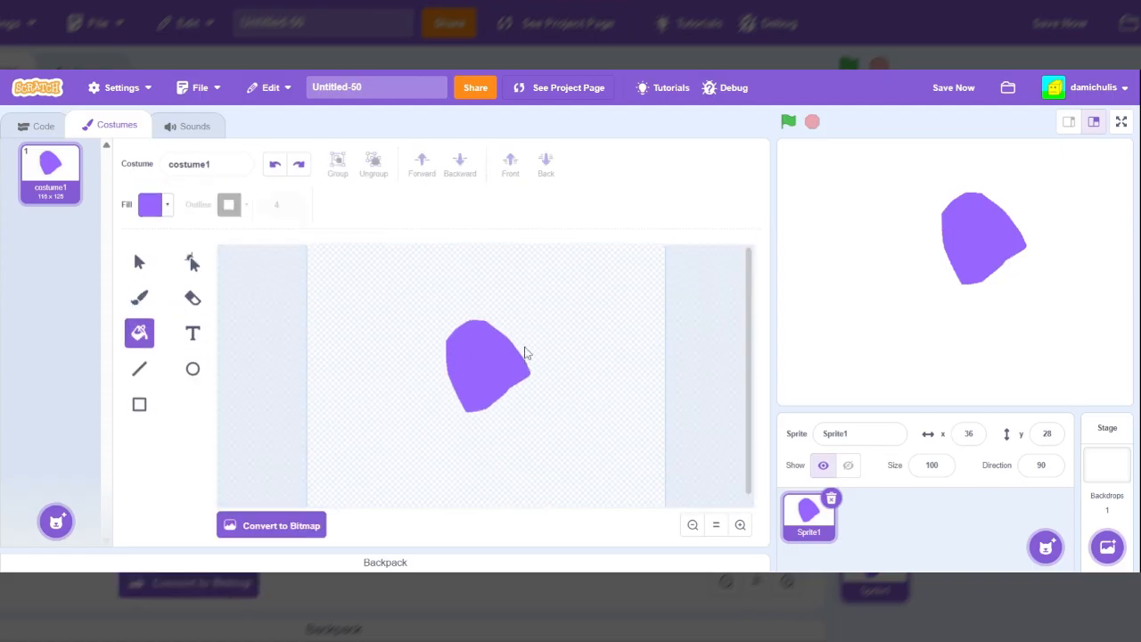
- Select the whole purple shape and move it to the left of the canvas centre
scroll(501, 369, "up", 3)
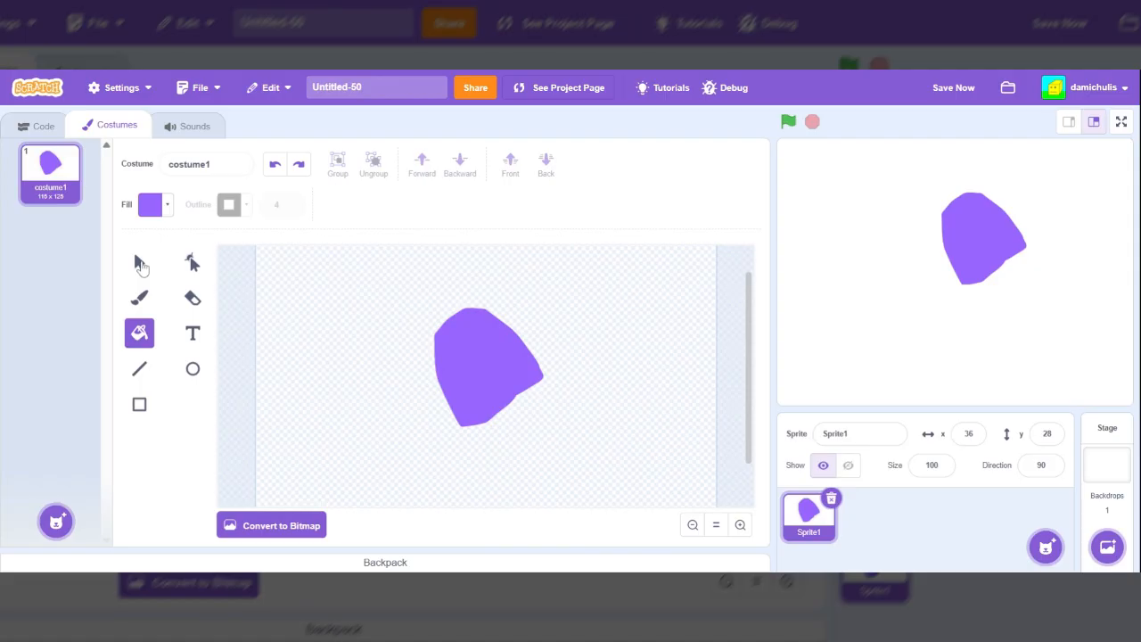
left_click(138, 260)
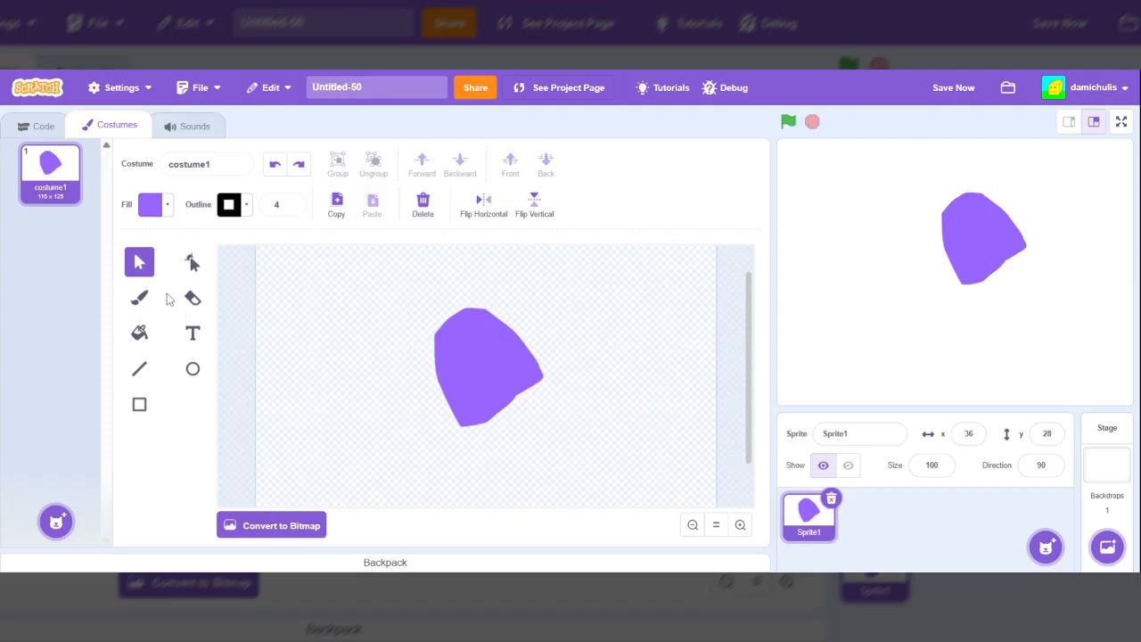
left_click(479, 358)
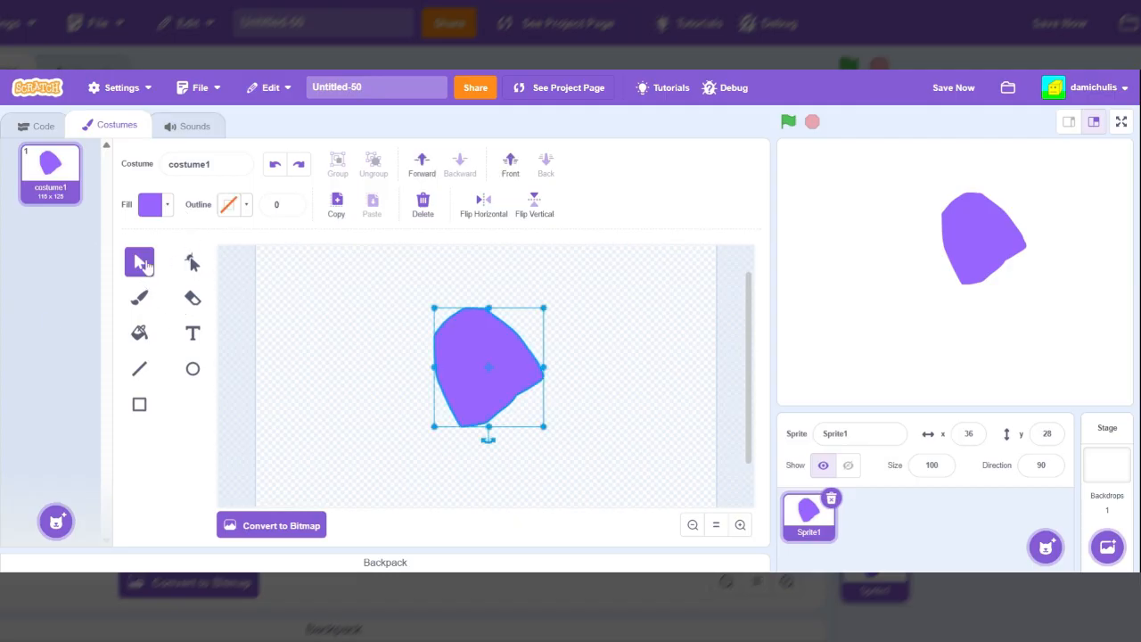
left_click_drag(490, 394, 363, 390)
left_click(267, 365)
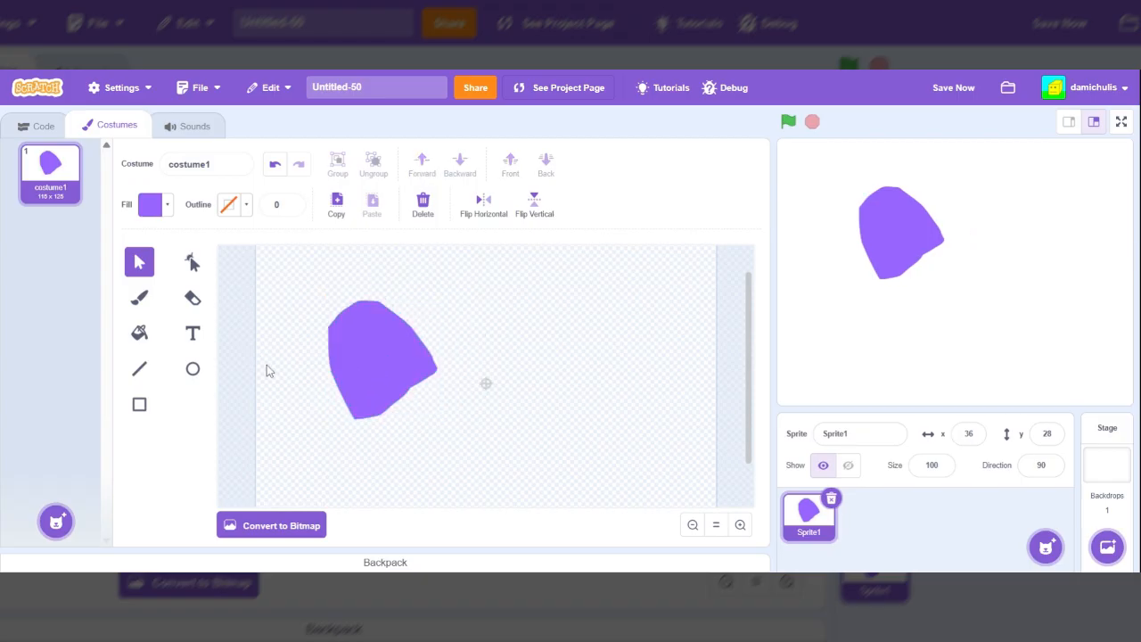
- Paint two separate freehand purple brush strokes to the right of the filled shape
left_click(139, 298)
mouse_move(700, 388)
left_mouse_down()
mouse_move(638, 473)
mouse_move(612, 415)
left_mouse_up()
mouse_move(575, 319)
left_mouse_down()
mouse_move(486, 470)
mouse_move(458, 462)
left_mouse_up()
- Move the middle brush stroke slightly up and left, and place the right stroke over its upper end
left_click(139, 262)
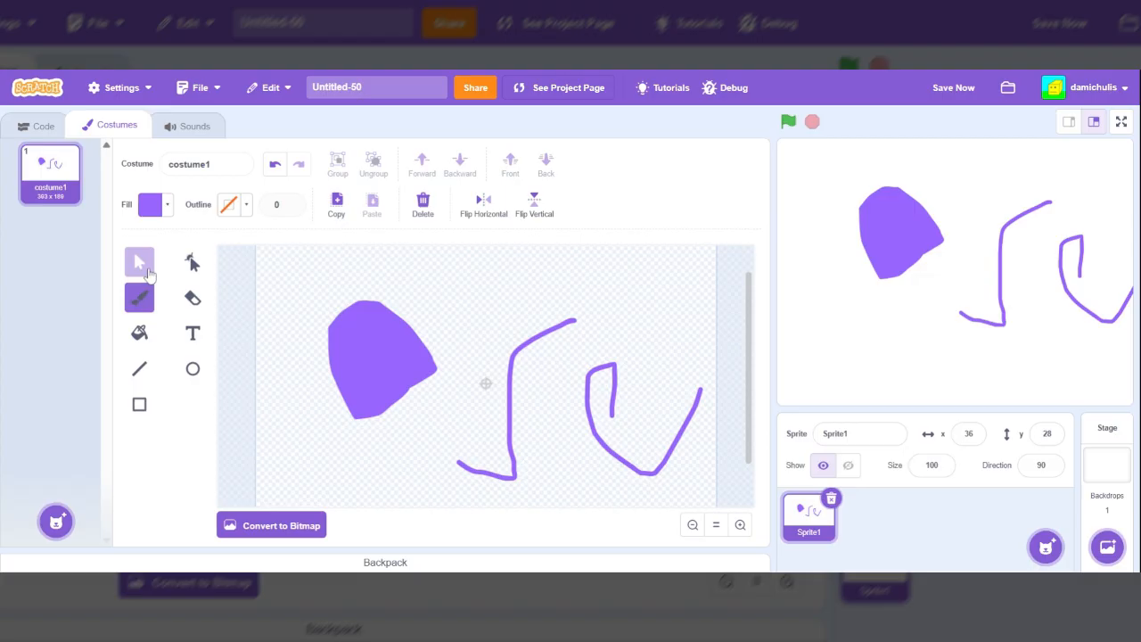
left_click(514, 477)
left_click(519, 424)
left_click(510, 426)
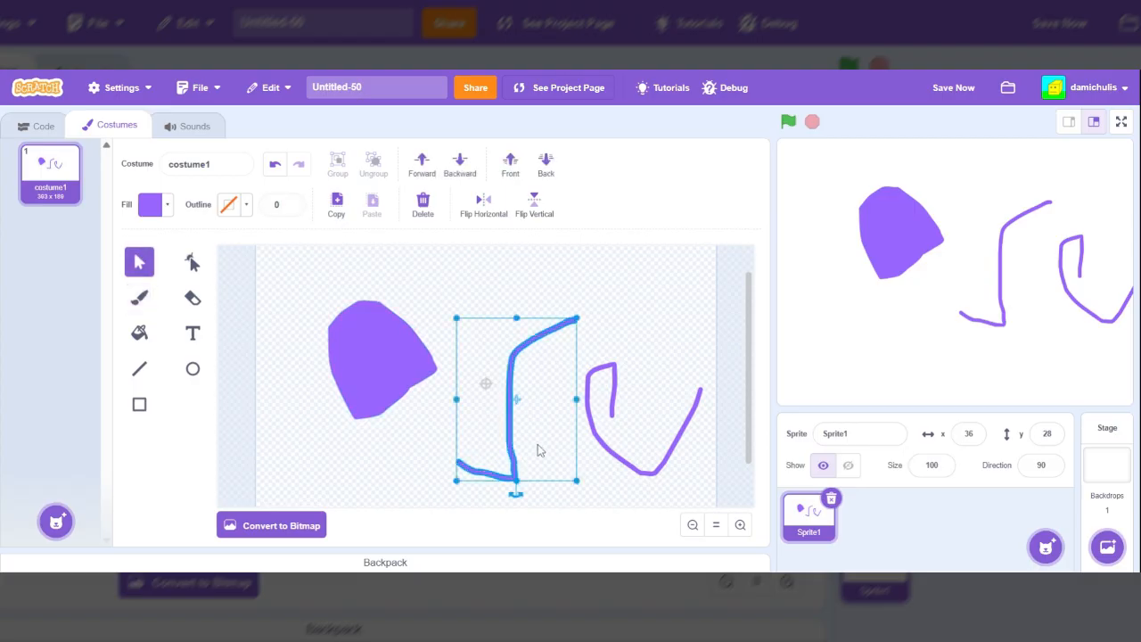
left_click(535, 443)
left_click(512, 448)
mouse_move(516, 470)
left_mouse_down()
mouse_move(472, 323)
mouse_move(512, 490)
mouse_move(481, 449)
mouse_move(496, 436)
left_mouse_up()
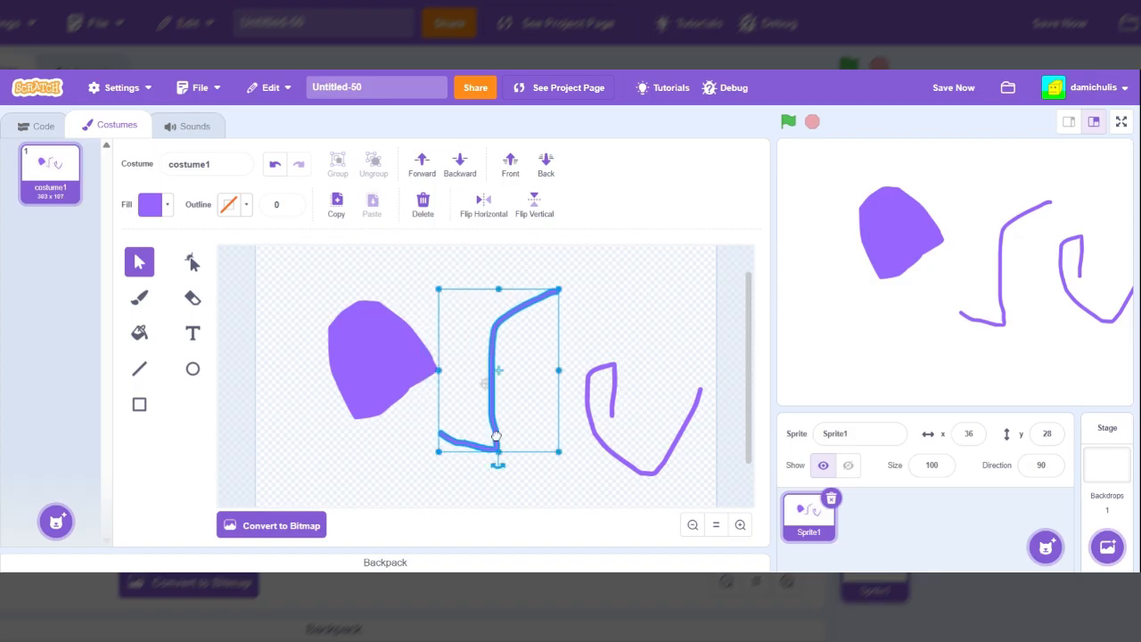
left_click(621, 451)
left_click_drag(622, 451, 597, 422)
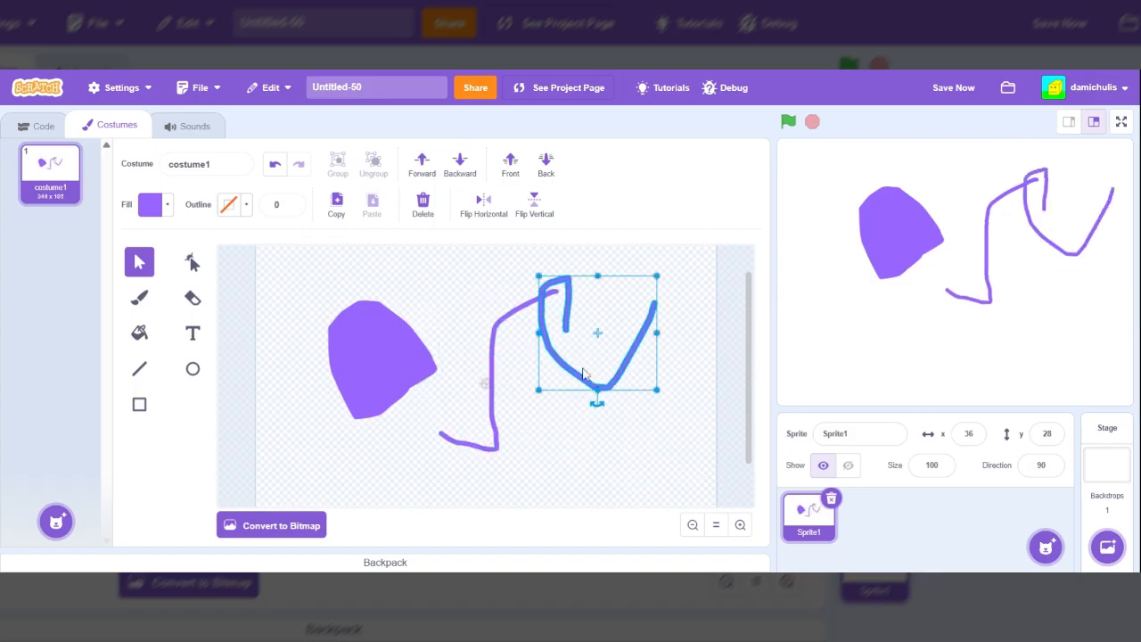
- Rearrange both brush strokes and the purple shape so that all three overlap near the canvas centre
mouse_move(593, 393)
left_mouse_down()
mouse_move(509, 441)
mouse_move(480, 437)
left_mouse_up()
left_click(594, 394)
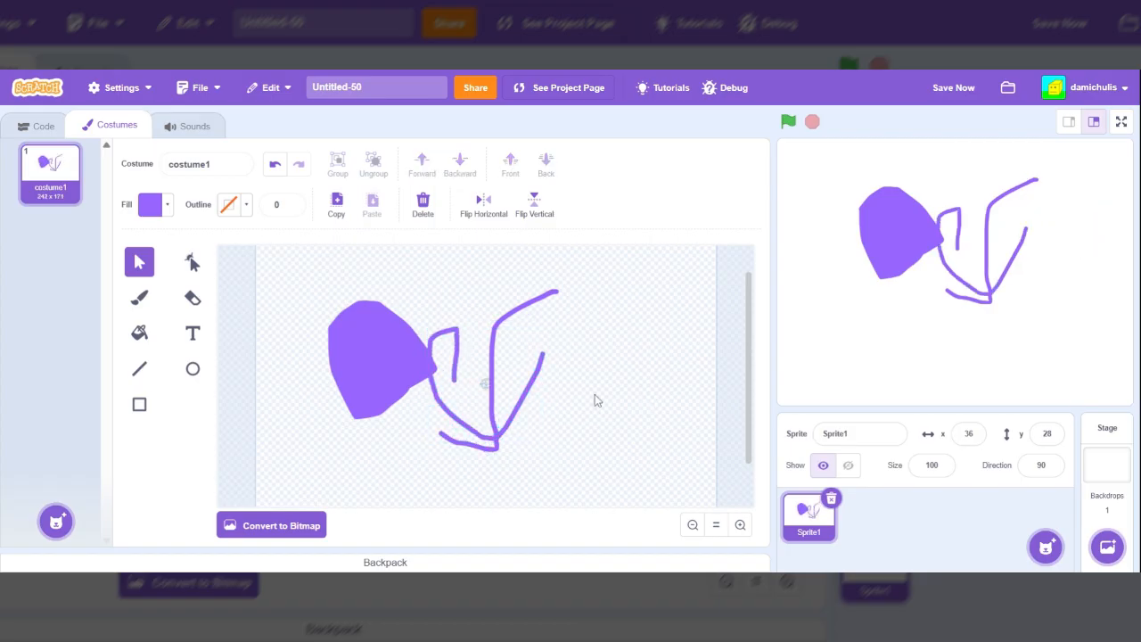
mouse_move(542, 296)
left_mouse_down()
mouse_move(533, 310)
mouse_move(547, 295)
mouse_move(539, 301)
mouse_move(560, 308)
mouse_move(608, 277)
mouse_move(648, 270)
left_mouse_up()
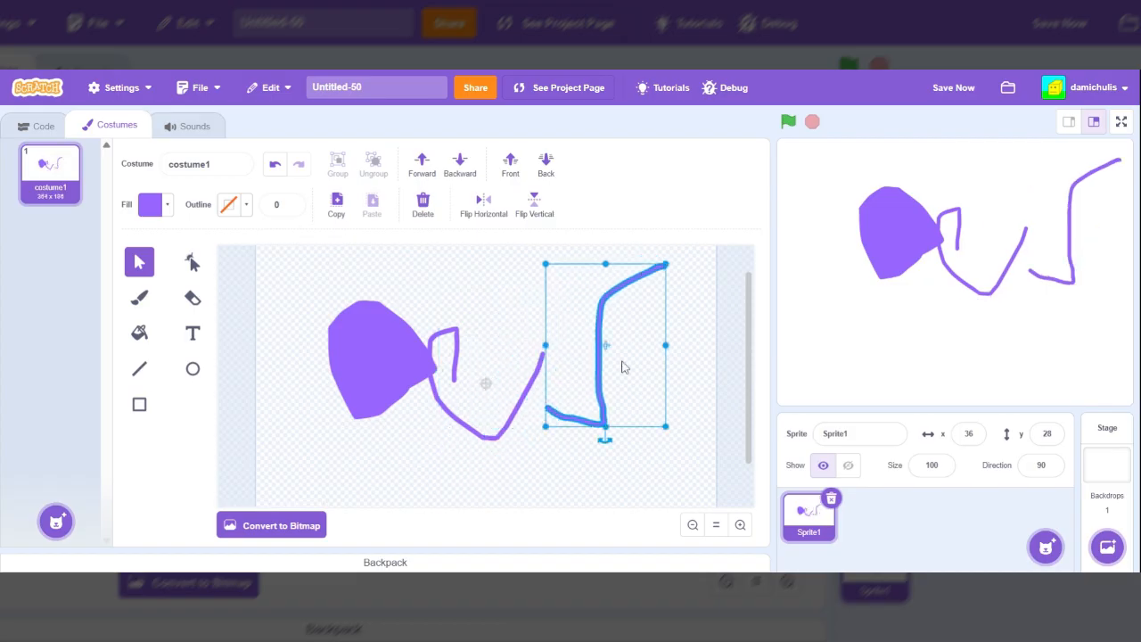
mouse_move(603, 390)
left_mouse_down()
mouse_move(587, 405)
mouse_move(480, 421)
left_mouse_up()
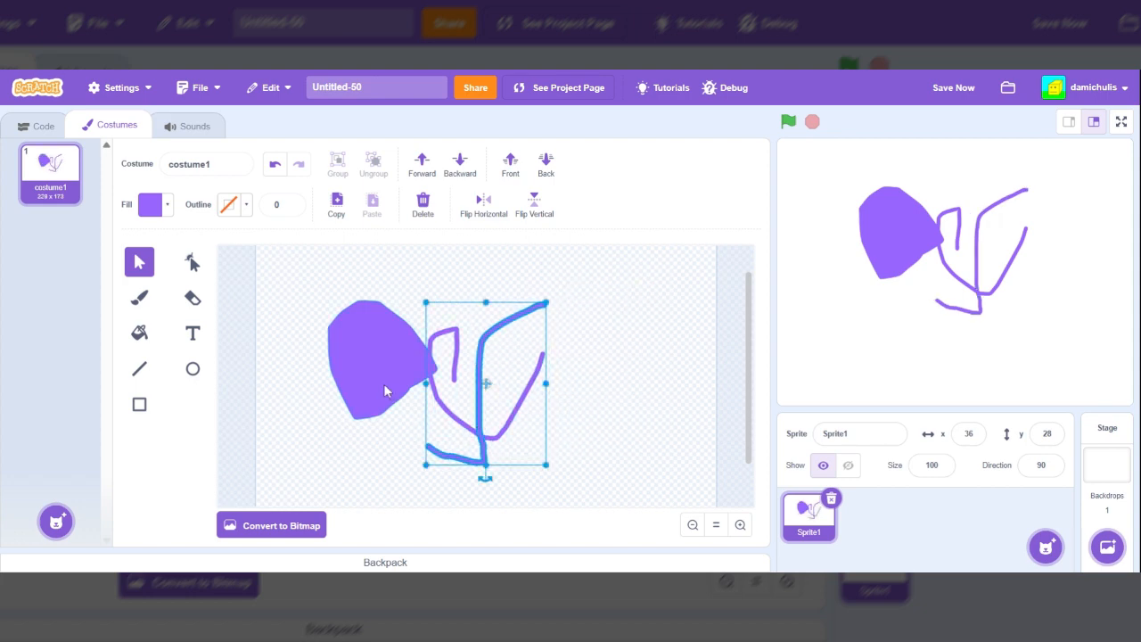
left_click_drag(384, 387, 486, 408)
left_click(624, 392)
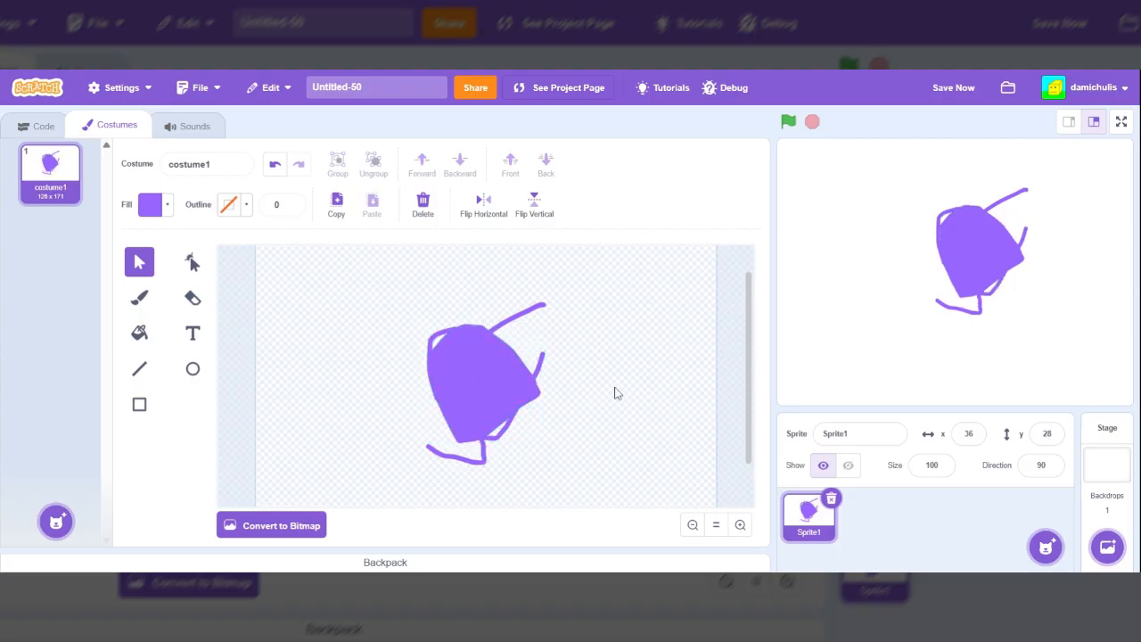
- Undo the moves that stacked the brush strokes and the purple shape, and clear the selection
key("ctrl+z")
key("ctrl+z")
key("ctrl+z")
key("ctrl+z")
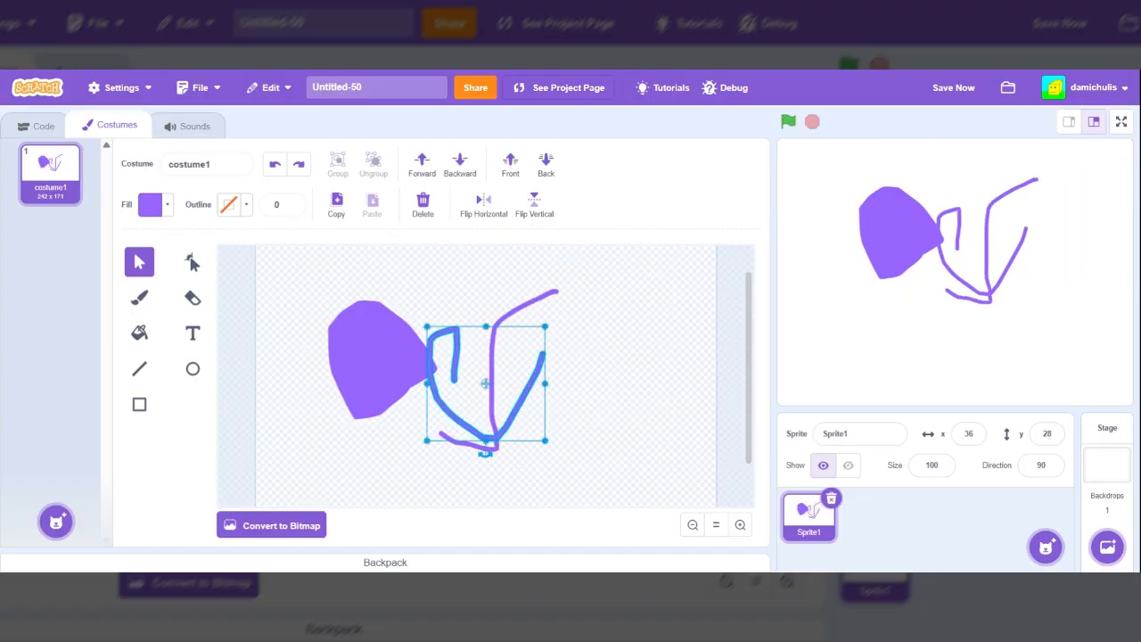
key("ctrl+z")
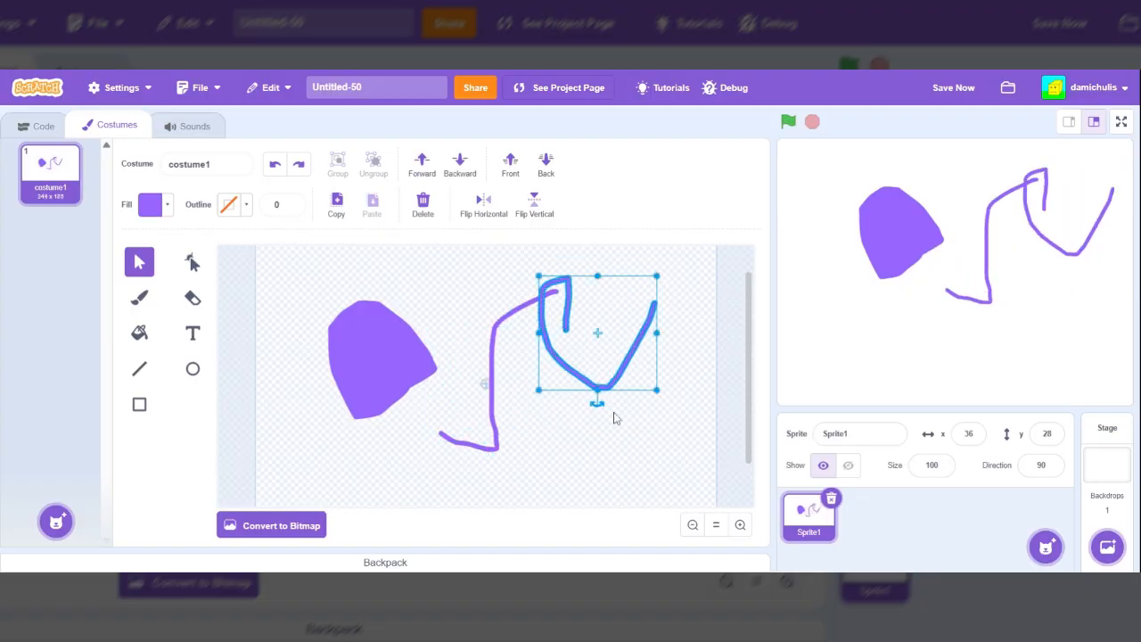
left_click(589, 475)
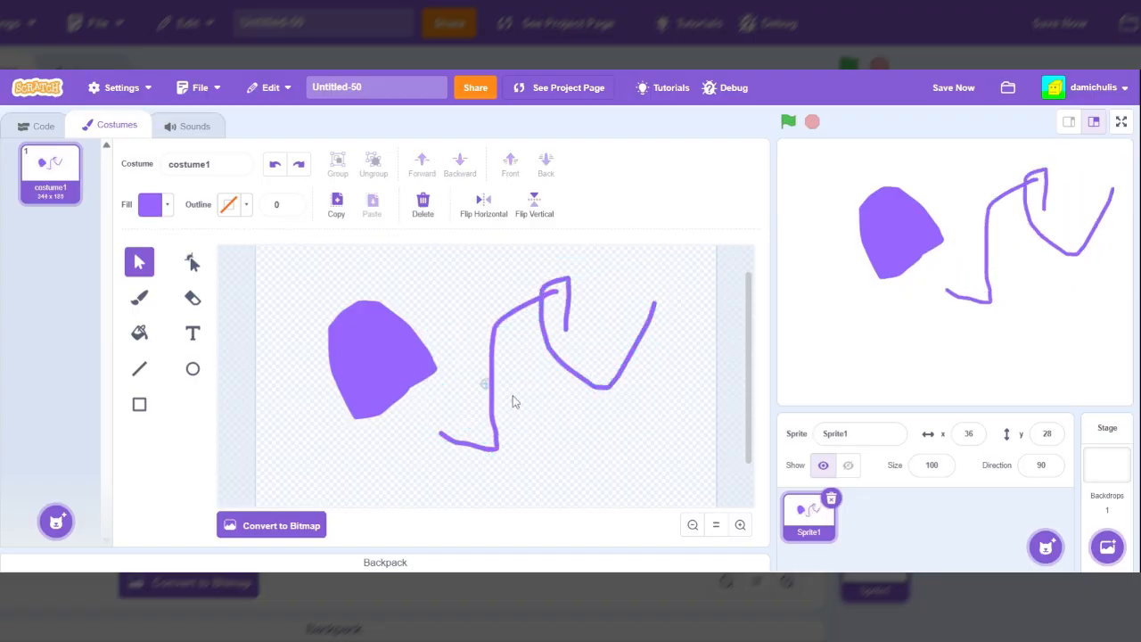
- Reshape the filled purple shape by pulling a point on its upper-left edge outward and deleting that point
left_click(189, 263)
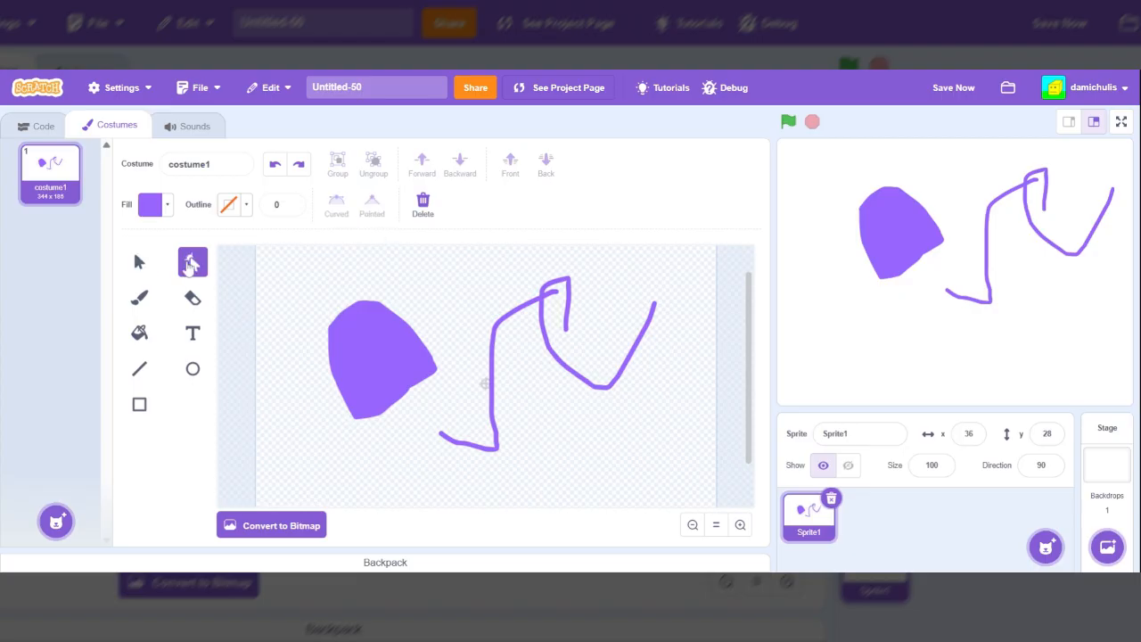
left_click(379, 384)
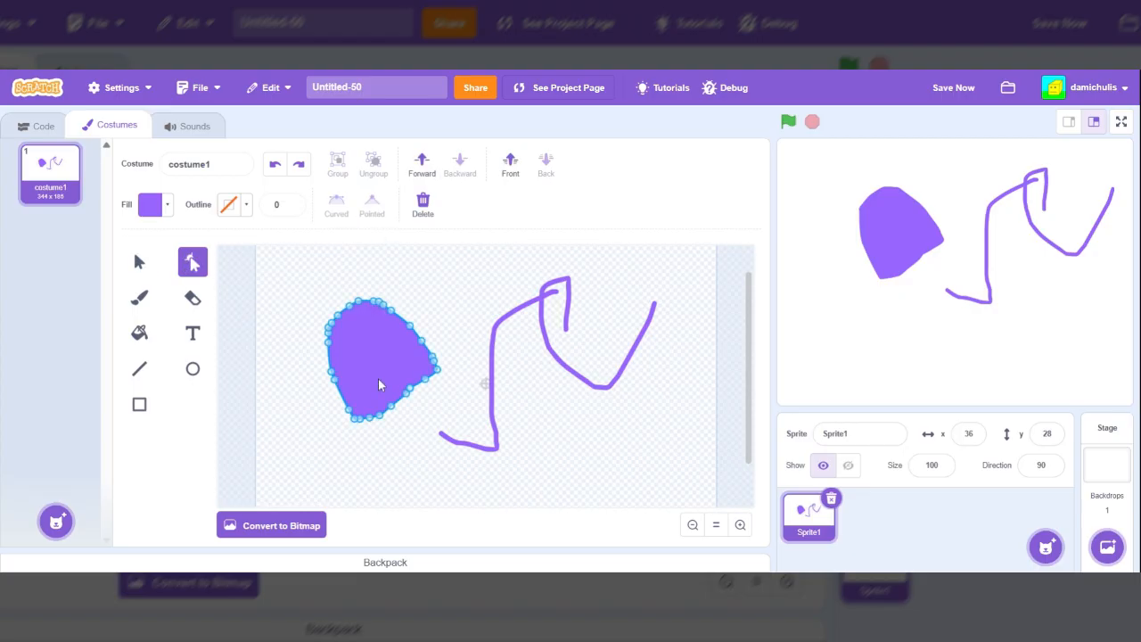
left_click(741, 524)
left_click(741, 524)
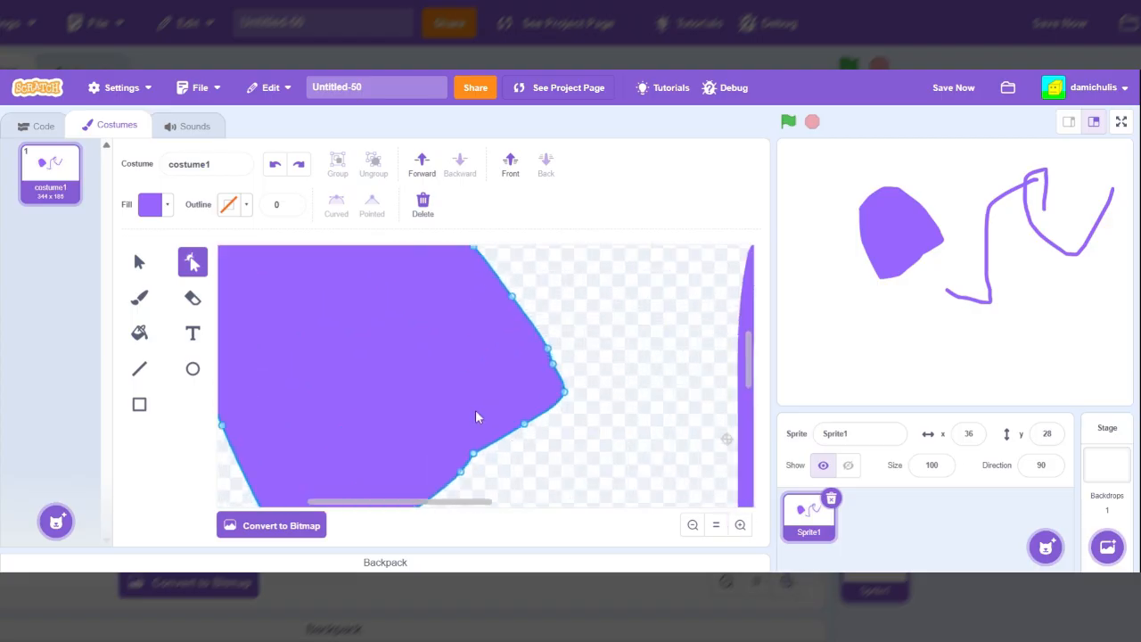
scroll(475, 415, "left", 3)
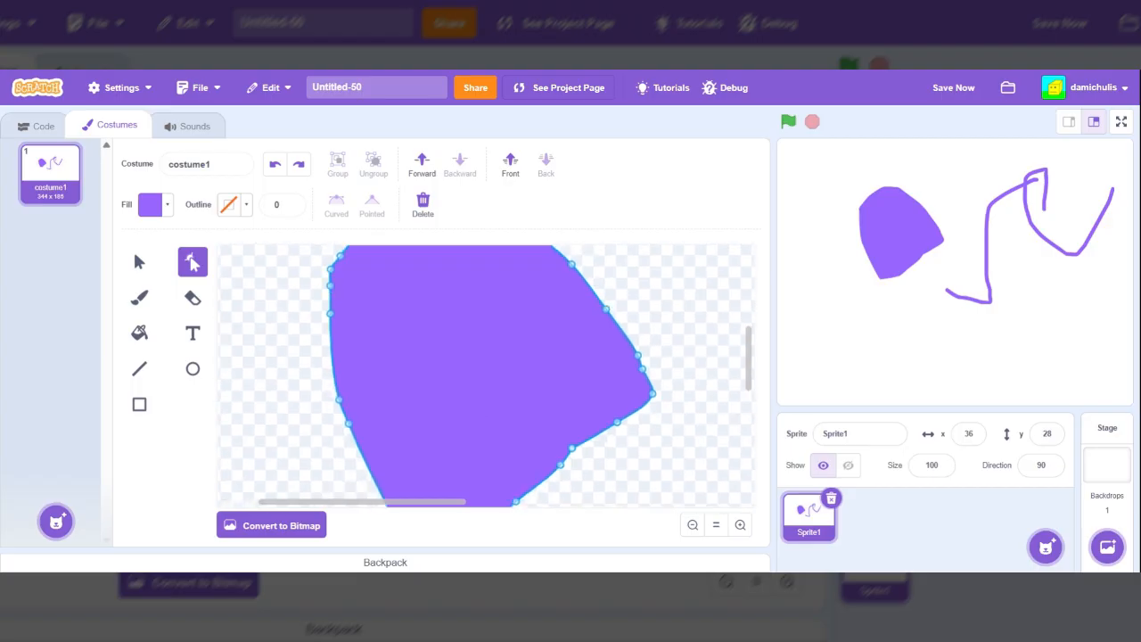
scroll(475, 415, "down", 2)
scroll(475, 415, "up", 1)
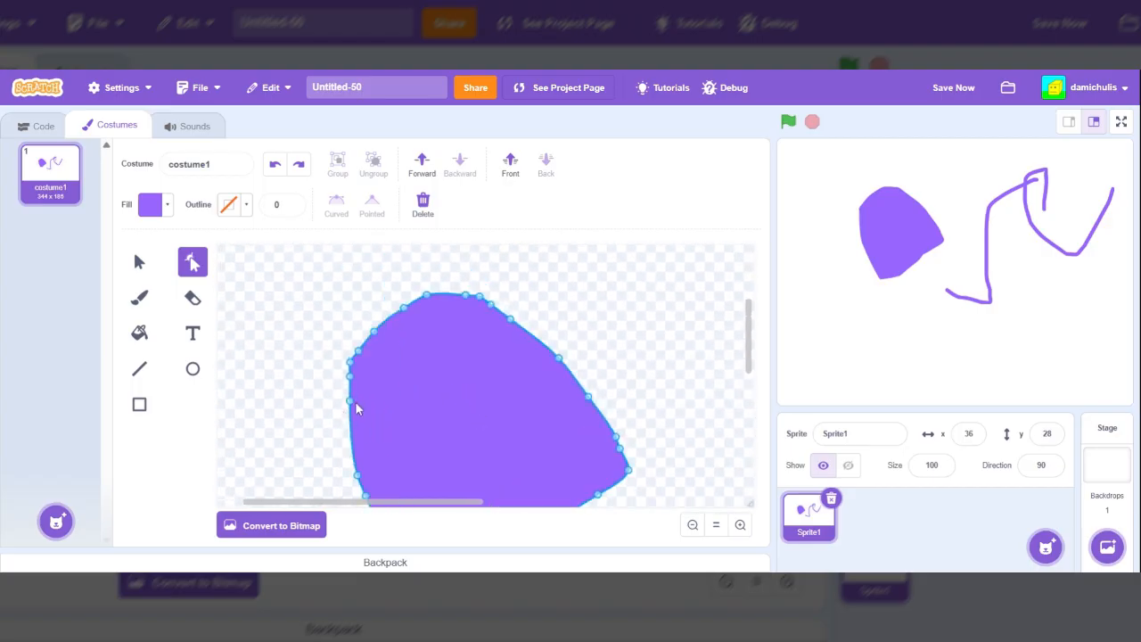
left_click_drag(355, 406, 287, 335)
key("Delete")
- Make a point on the shape's upper-left edge pointed and move it inward to form a V-shaped notch
left_click(378, 331)
left_click(371, 205)
left_click_drag(375, 330, 467, 398)
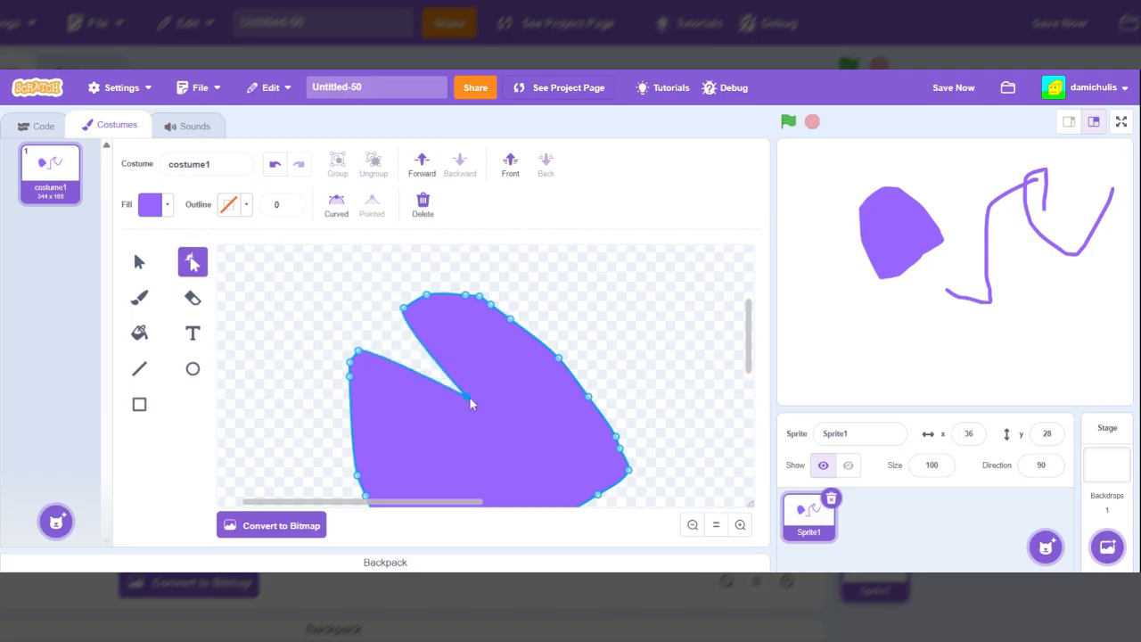
- Compare curved and pointed for the notch's inner point, keep it curved, and pull its handle left to widen the notch
left_click(336, 219)
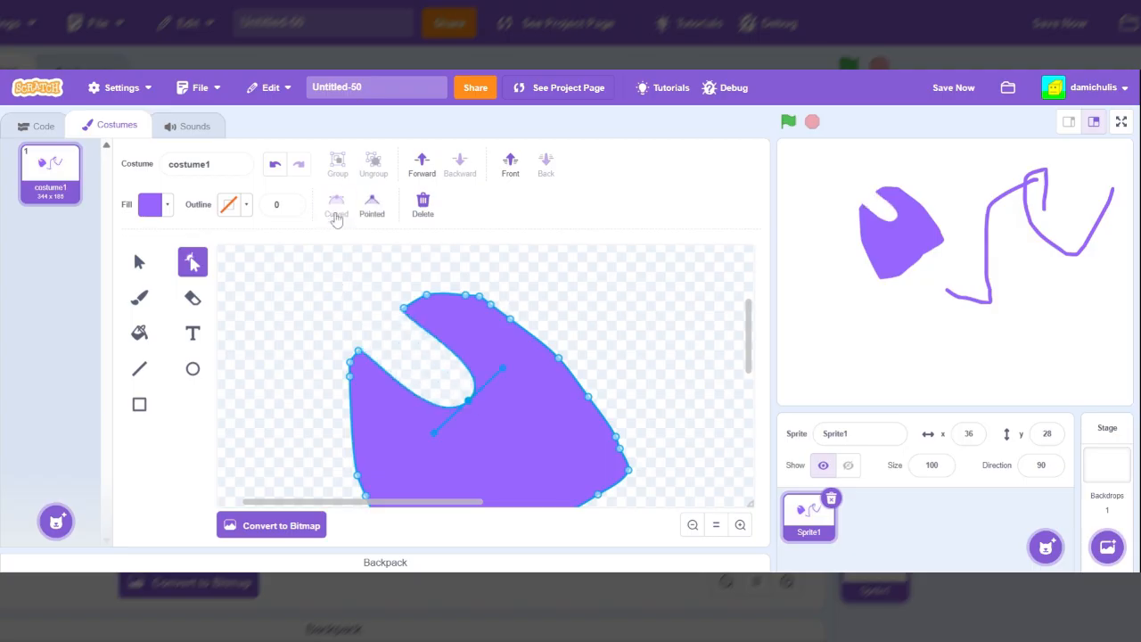
left_click(373, 220)
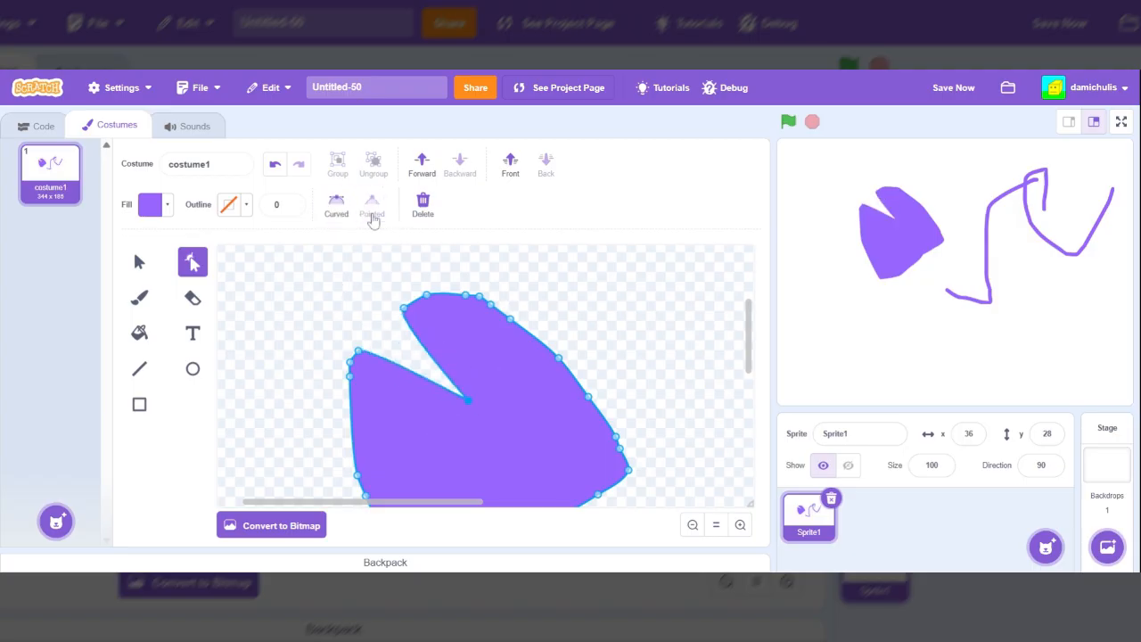
left_click(339, 219)
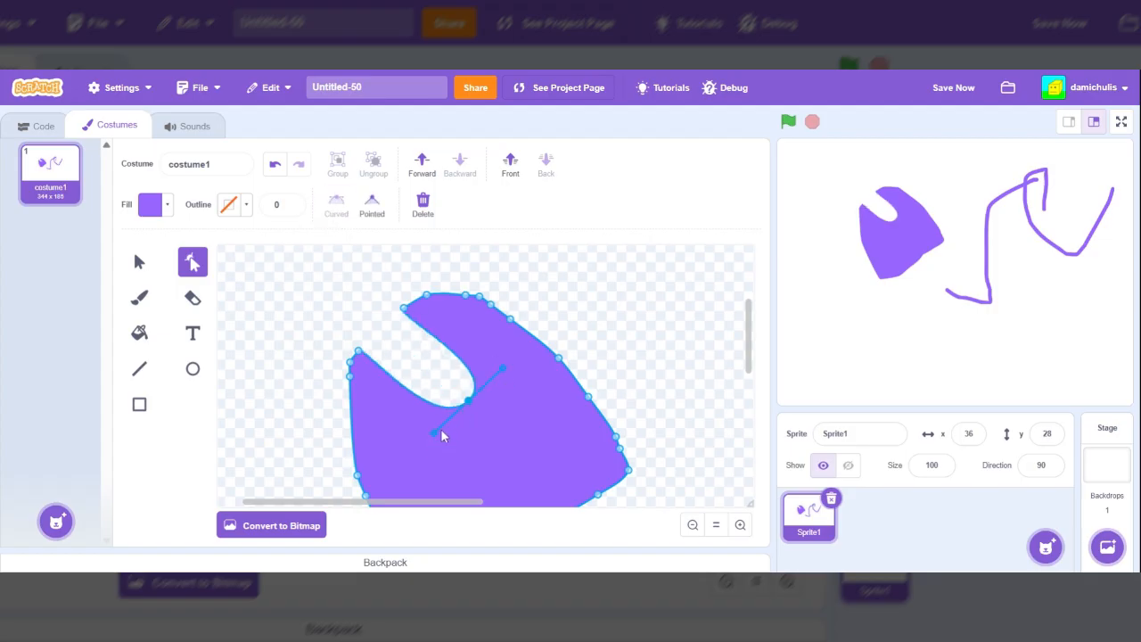
left_click_drag(435, 434, 315, 415)
left_click(292, 394)
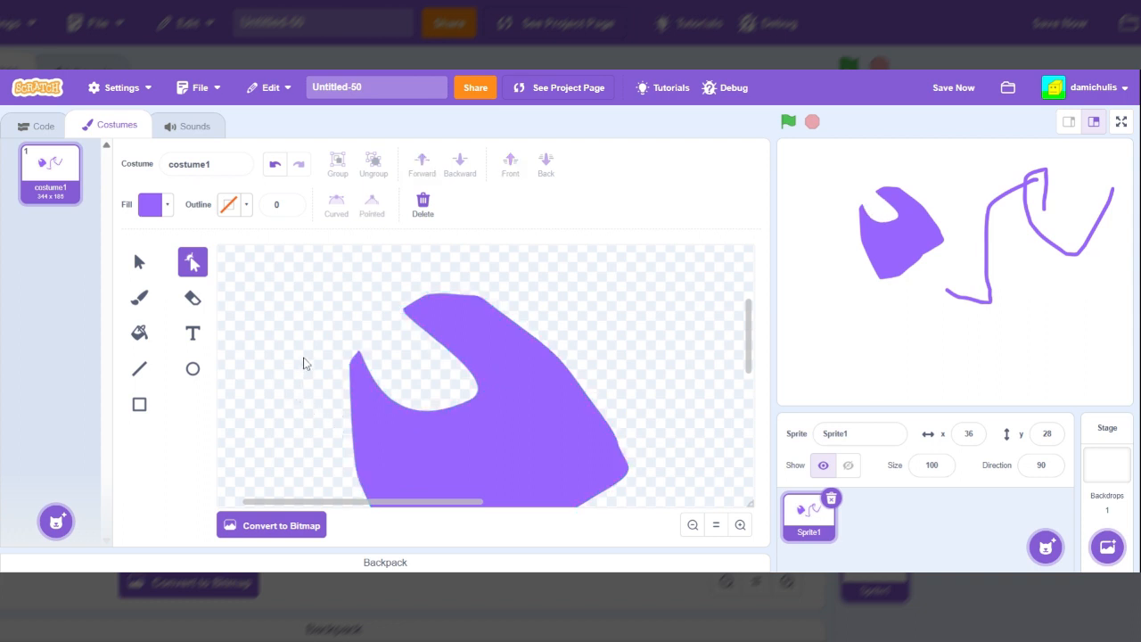
- Paint a winding freehand stroke between the purple shape and the middle line with a size 10 brush
left_click(140, 303)
scroll(457, 355, "down", 3)
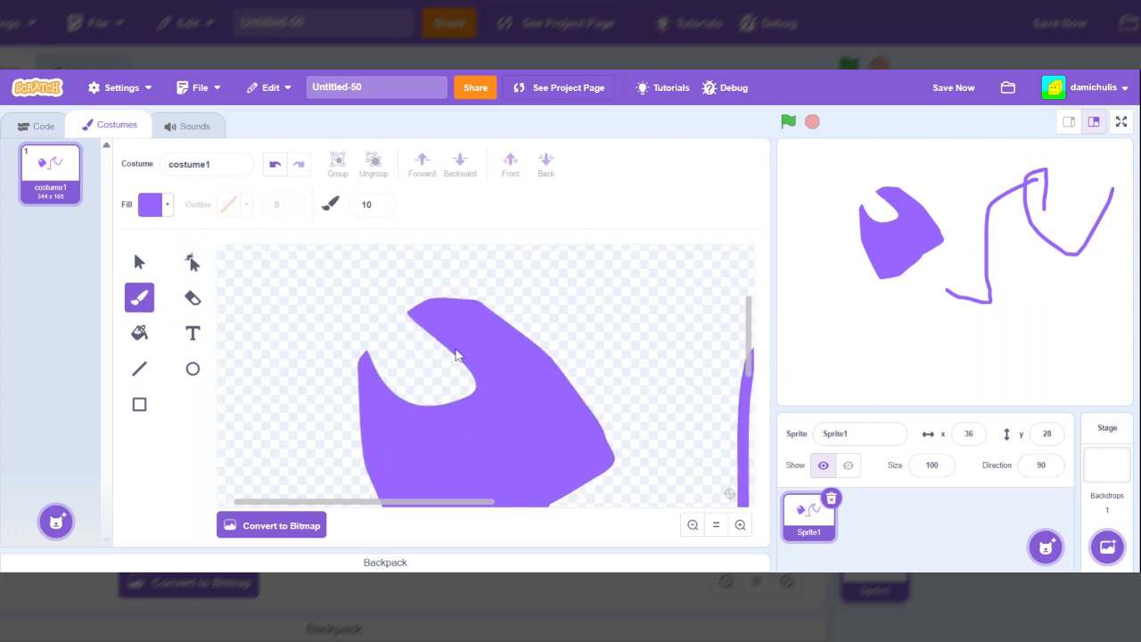
mouse_move(614, 318)
left_mouse_down()
mouse_move(582, 339)
mouse_move(641, 379)
mouse_move(649, 295)
mouse_move(667, 262)
mouse_move(688, 350)
mouse_move(648, 455)
left_mouse_up()
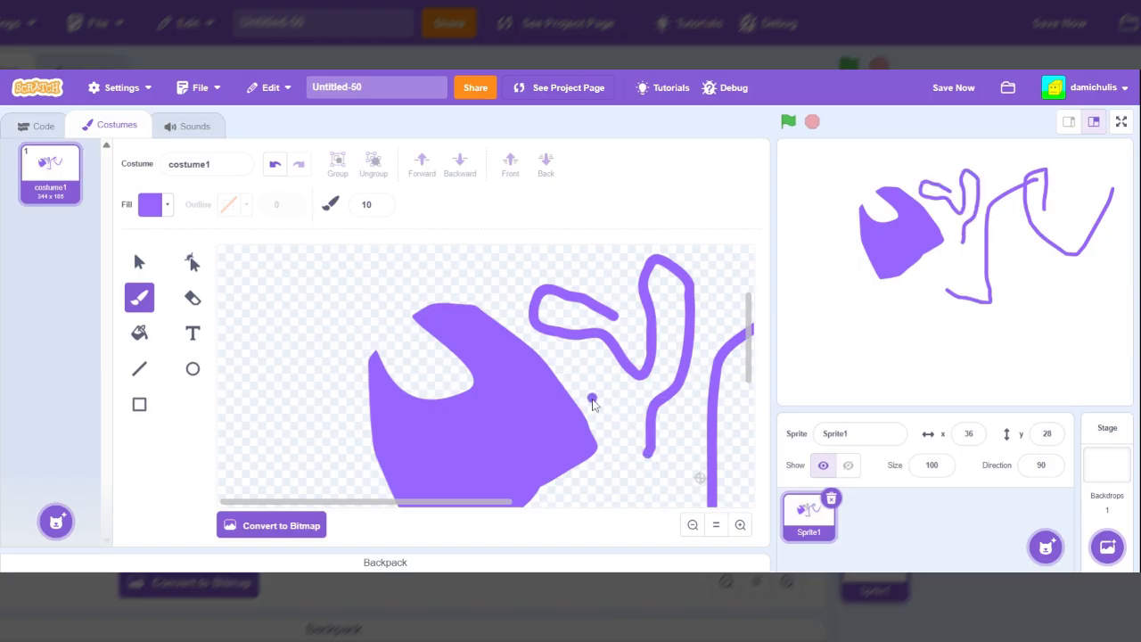
- Erase most of the purple shape's lower-left part with a size 40 eraser
scroll(592, 403, "down", 2)
left_click(195, 303)
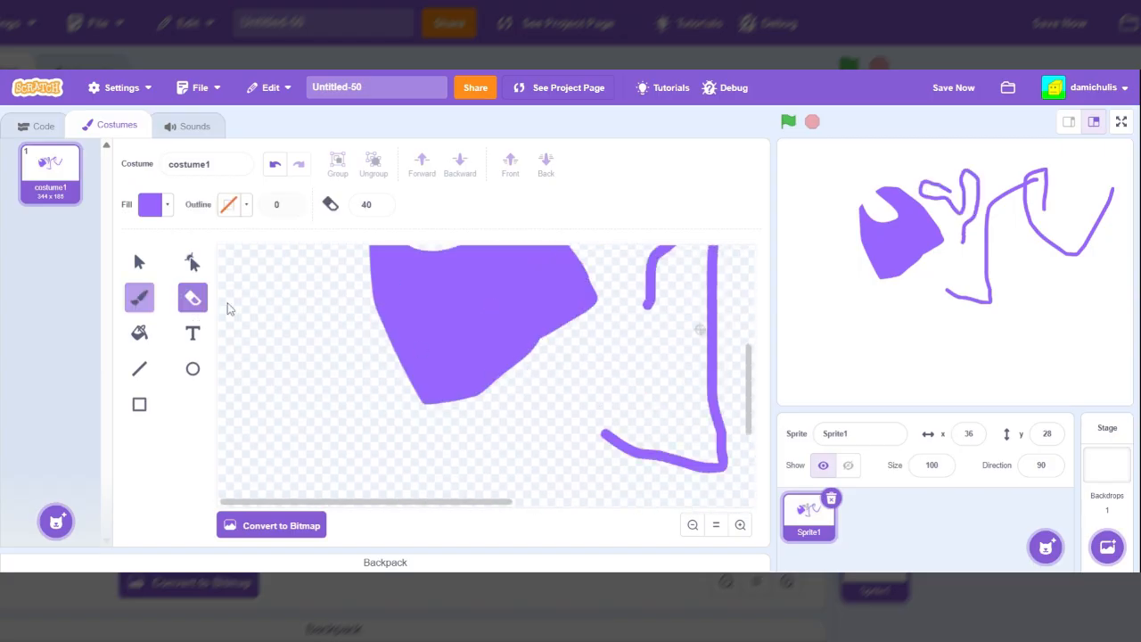
mouse_move(508, 340)
left_mouse_down()
mouse_move(469, 390)
mouse_move(464, 419)
mouse_move(440, 405)
mouse_move(527, 354)
left_mouse_up()
left_click_drag(399, 254, 486, 380)
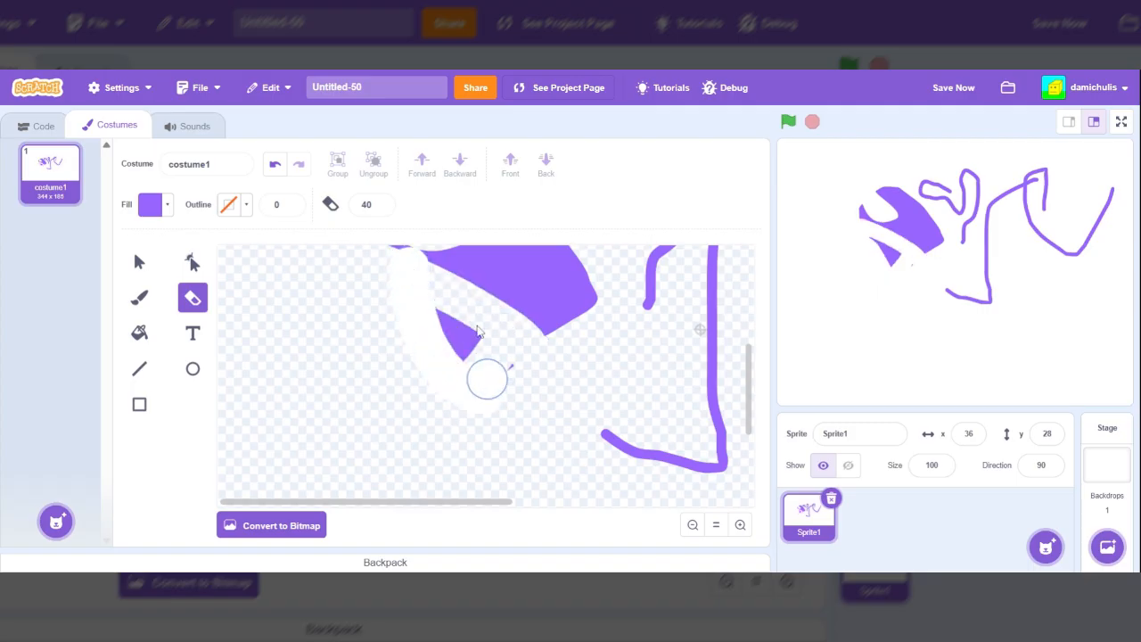
left_click_drag(478, 331, 472, 339)
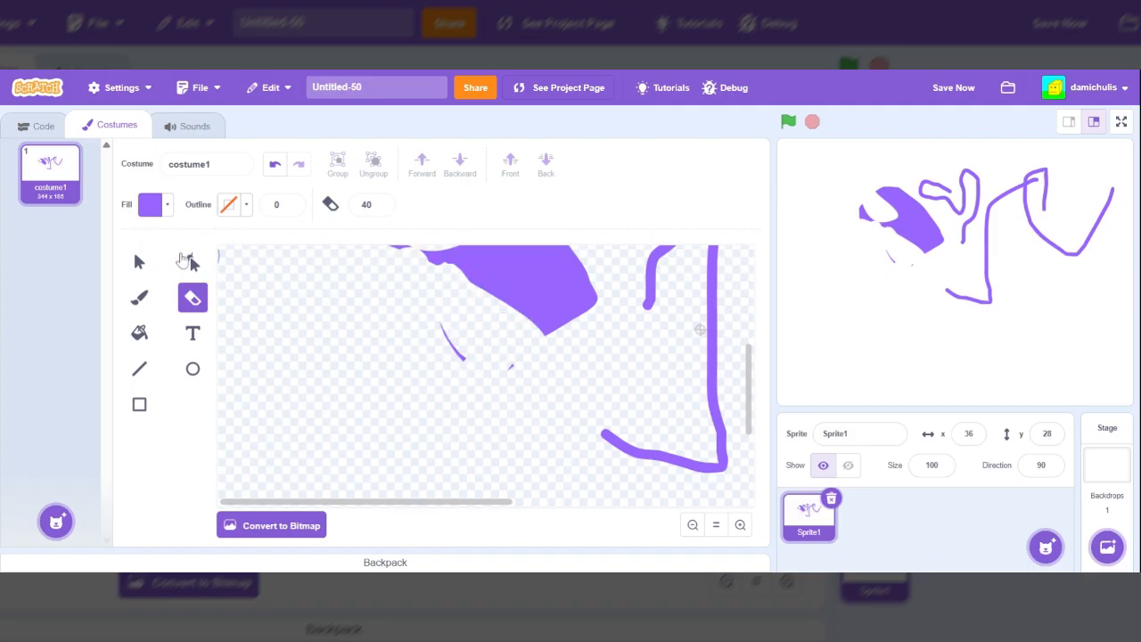
- Delete the thin leftover slivers below the purple shape and select the small detached fragment at its left
left_click(139, 261)
left_click(461, 360)
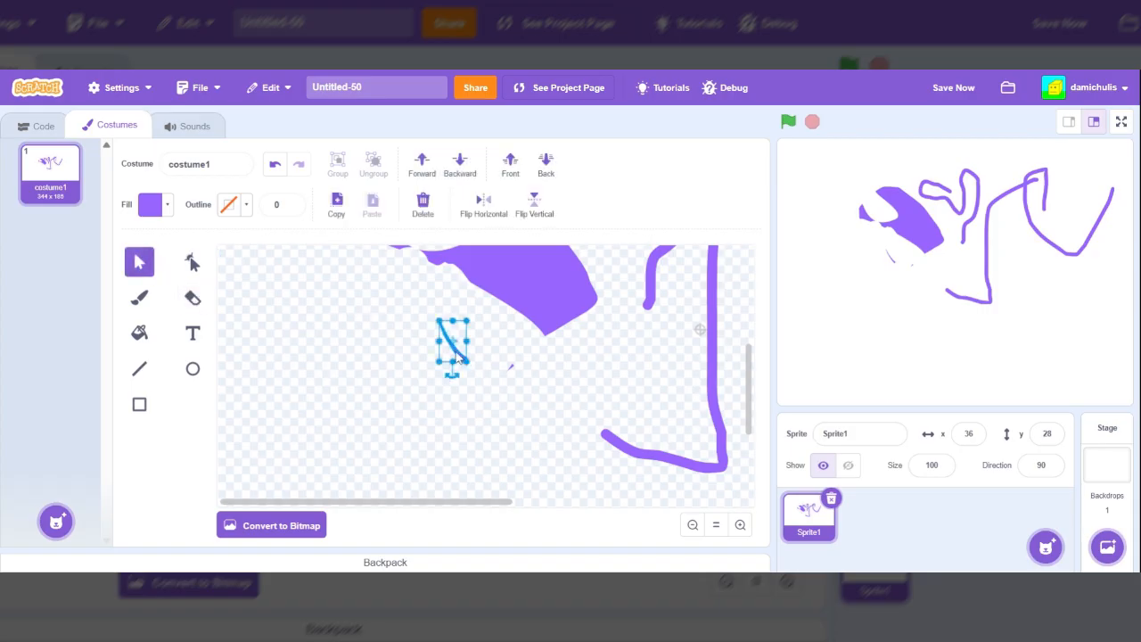
key("Delete")
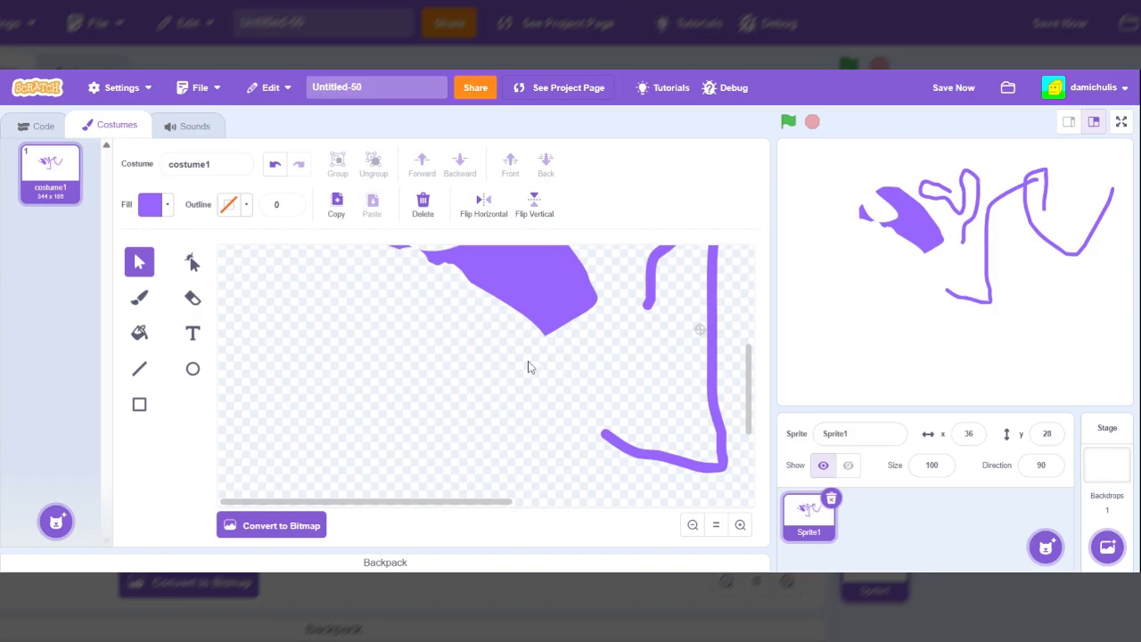
scroll(529, 366, "up", 5)
scroll(519, 360, "down", 2)
left_click(392, 323)
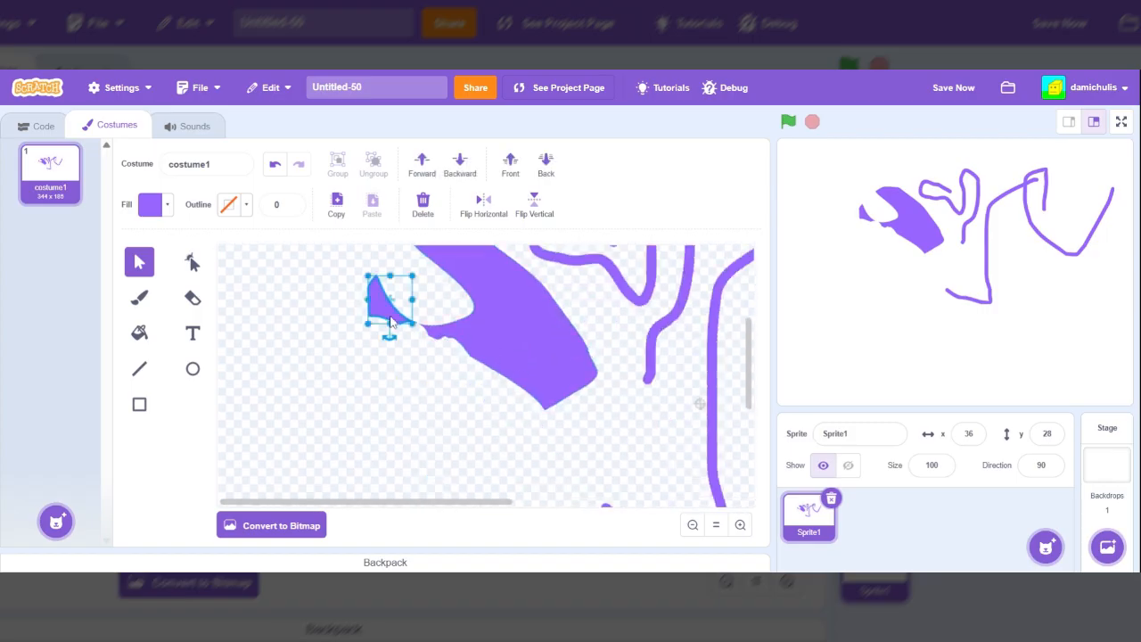
- Erase a gap through the middle line's vertical part with the size 40 eraser
left_click(192, 300)
scroll(618, 466, "right", 3)
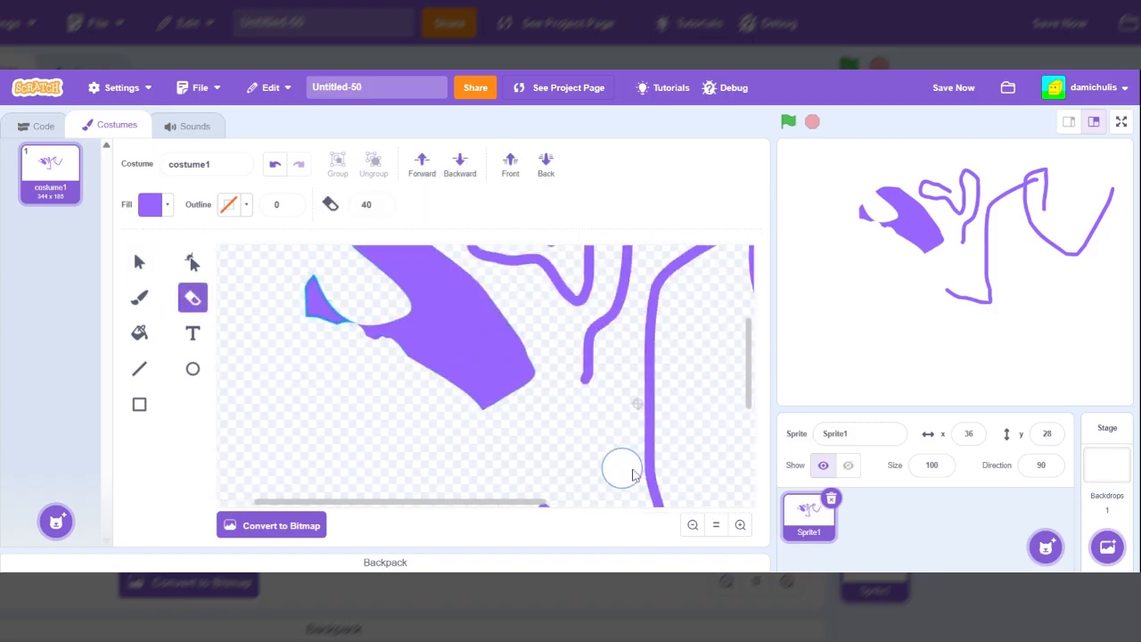
left_click_drag(543, 412, 636, 420)
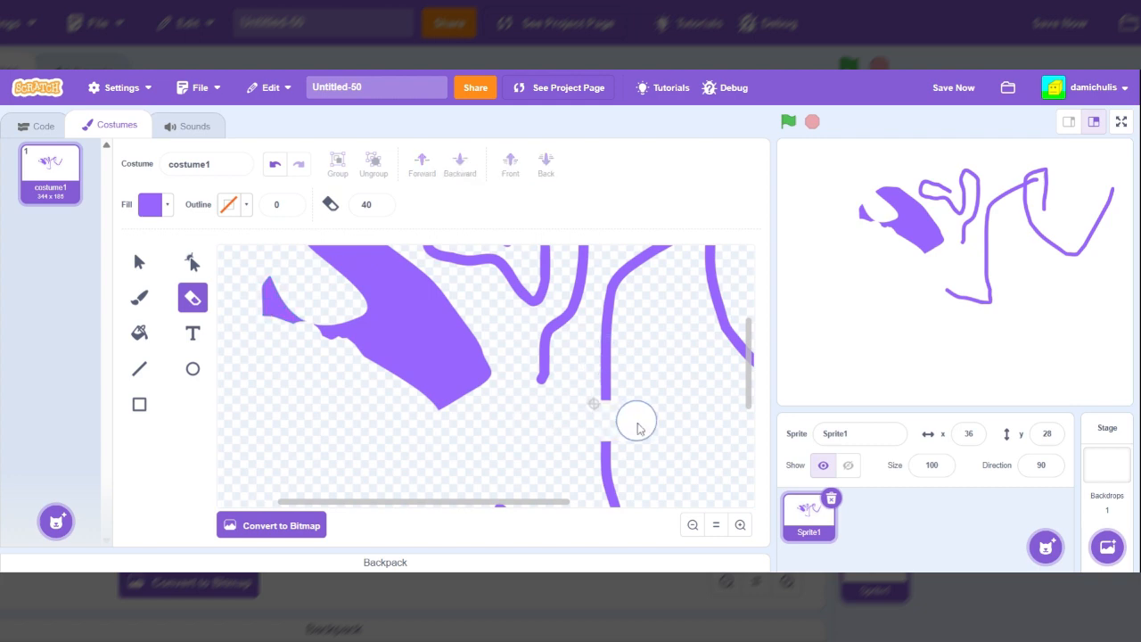
- Delete the middle line's upper piece above the erased gap
left_click(140, 263)
left_click(605, 399)
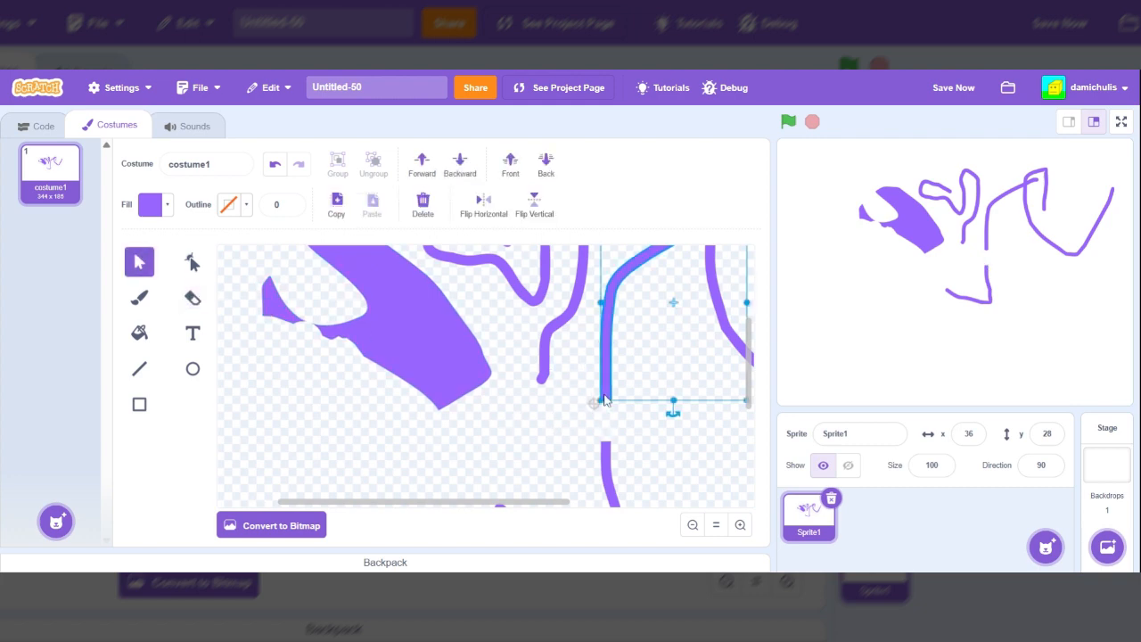
scroll(649, 417, "right", 5)
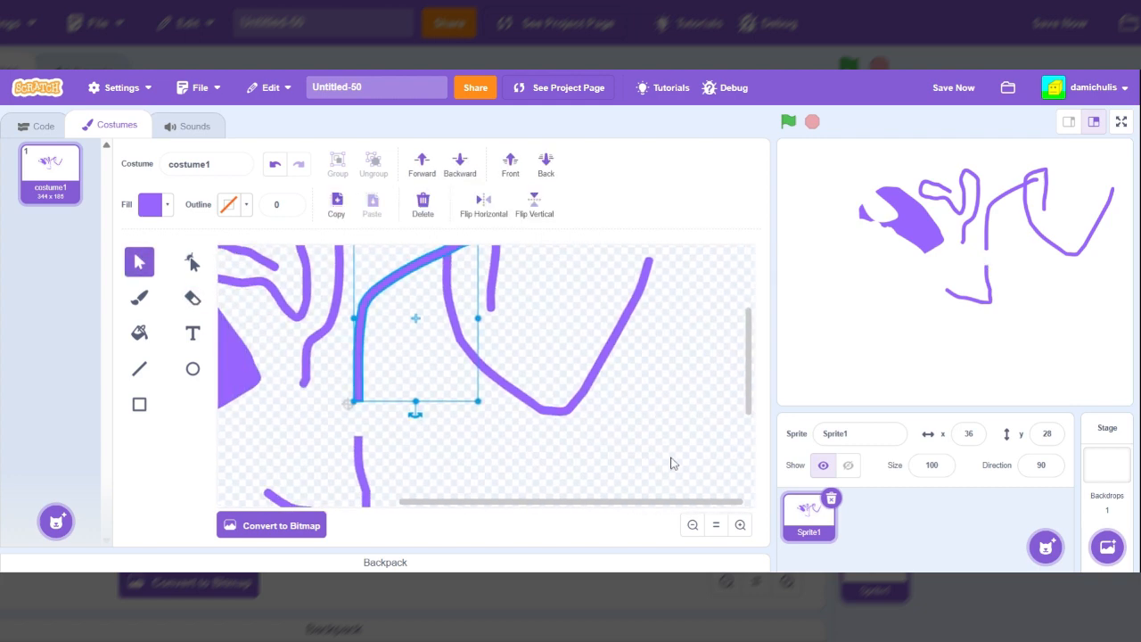
left_click(713, 526)
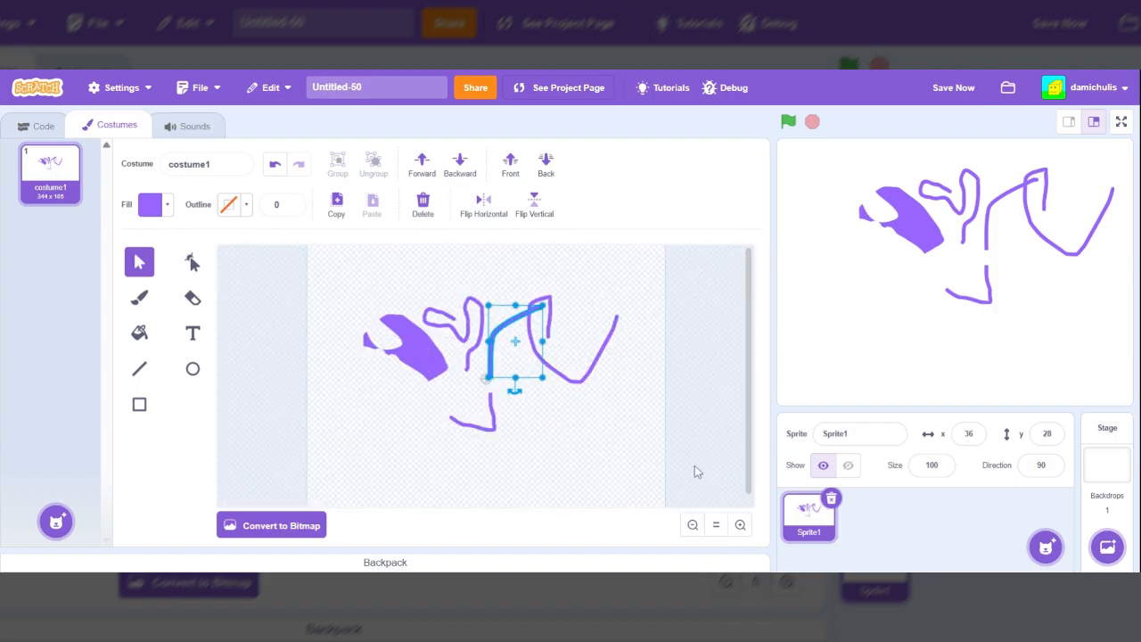
key("Delete")
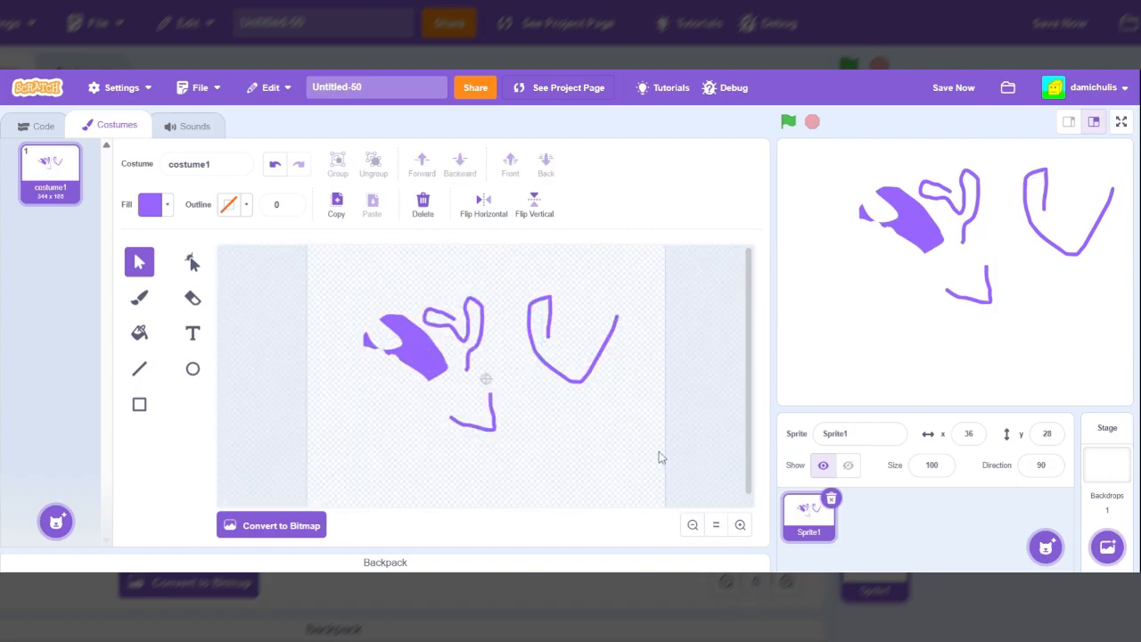
- Paint size 10 brush strokes joining the small left fragment to the large purple shape's upper and lower edges
left_click(135, 334)
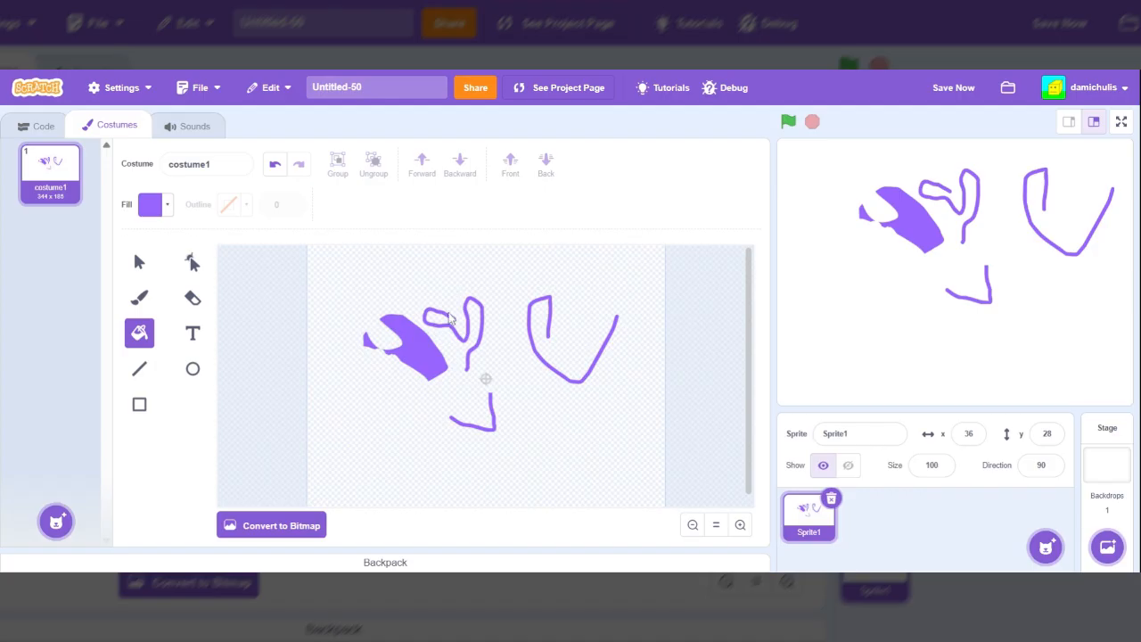
left_click(135, 299)
mouse_move(373, 345)
left_mouse_down()
mouse_move(397, 326)
mouse_move(375, 368)
mouse_move(365, 346)
left_mouse_up()
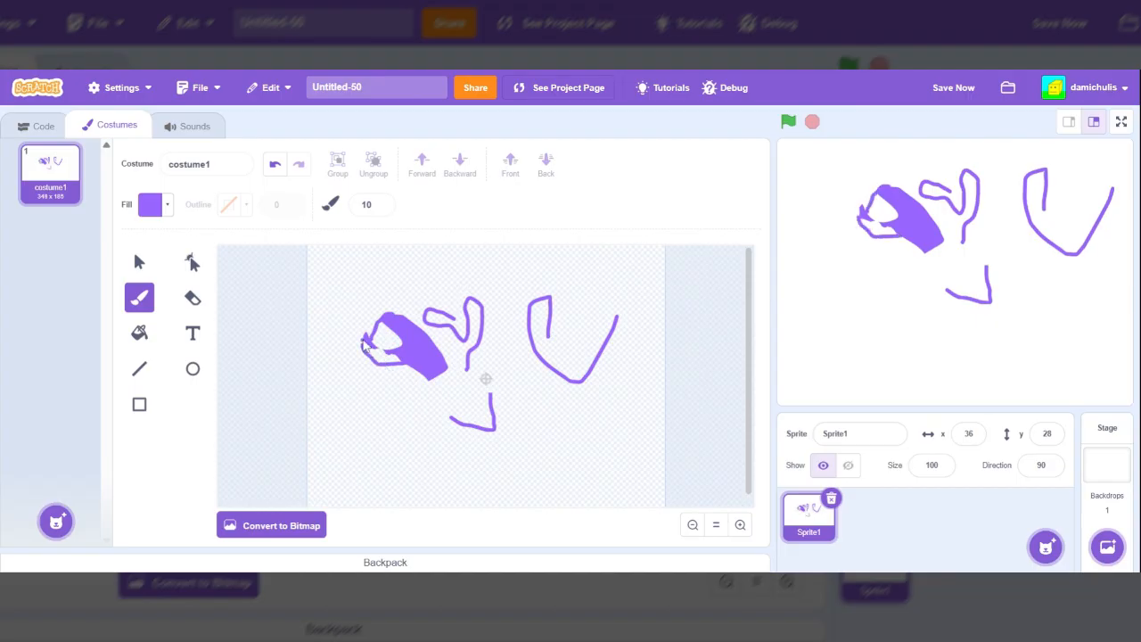
left_click(140, 334)
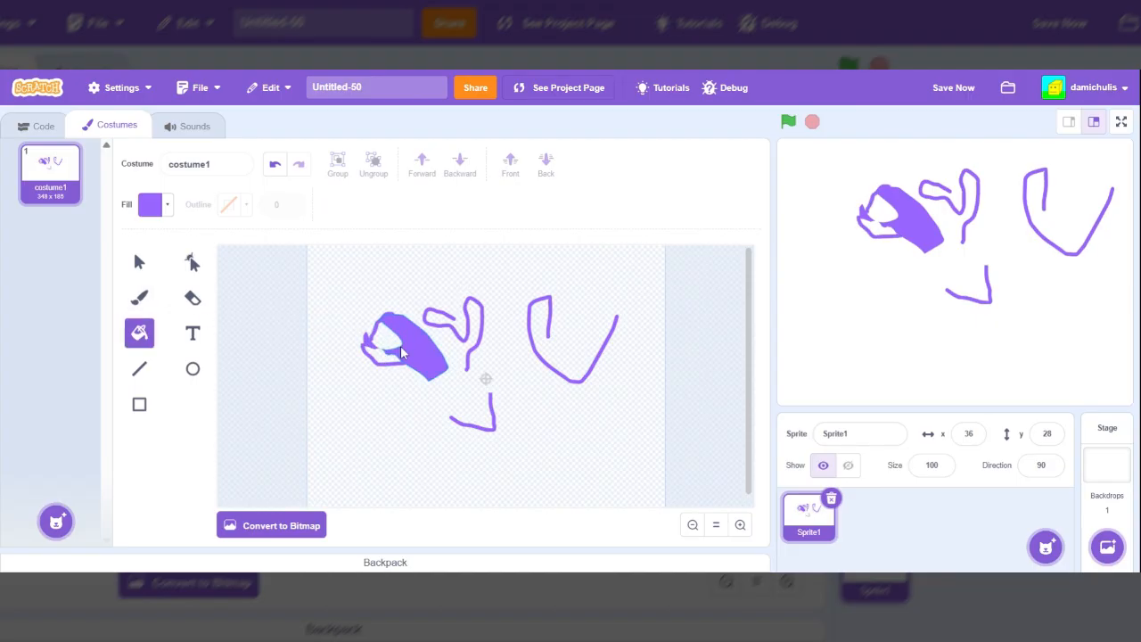
scroll(400, 346, "up", 2)
- Paint a closed rounded loop below the purple shape with the size 10 brush and fill it purple
left_click(139, 297)
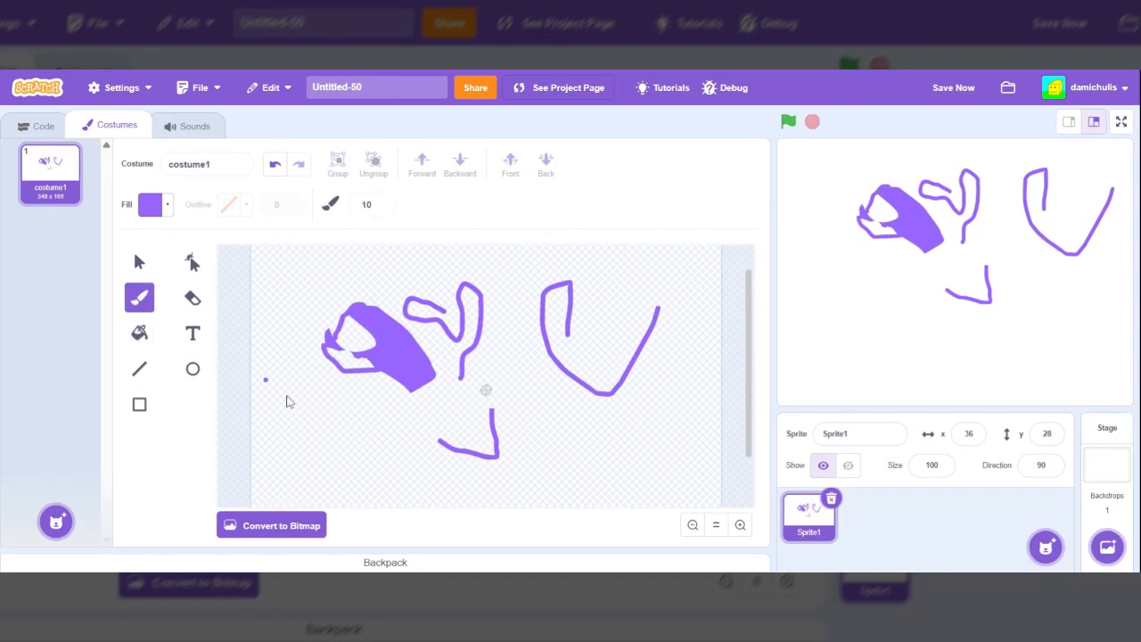
mouse_move(333, 410)
left_mouse_down()
mouse_move(361, 445)
mouse_move(303, 414)
mouse_move(339, 414)
left_mouse_up()
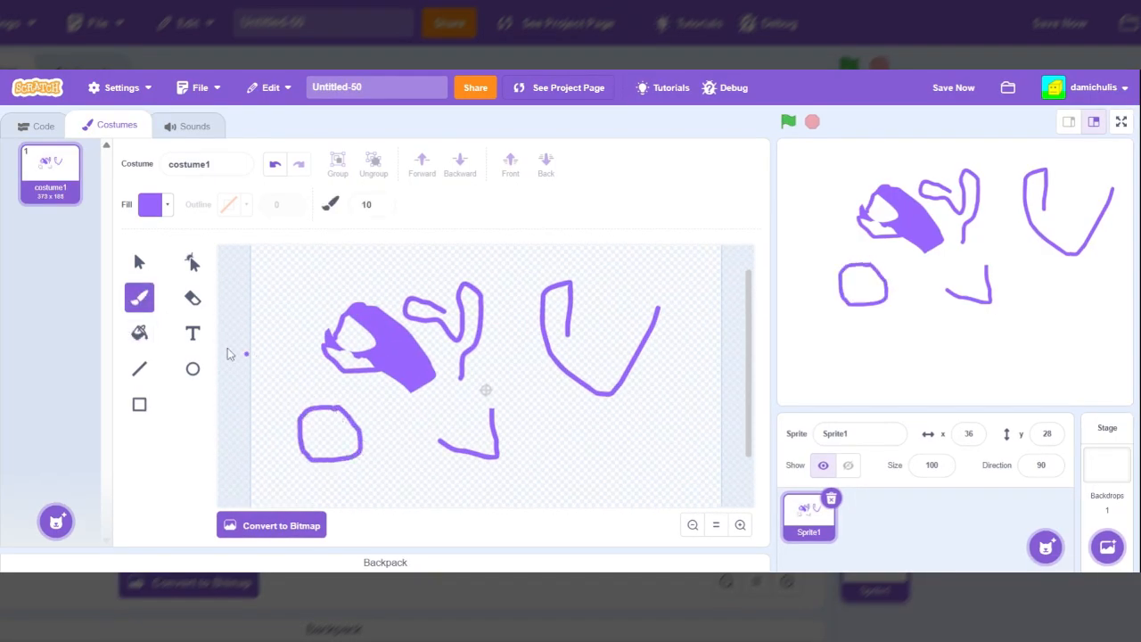
left_click(140, 334)
left_click(348, 444)
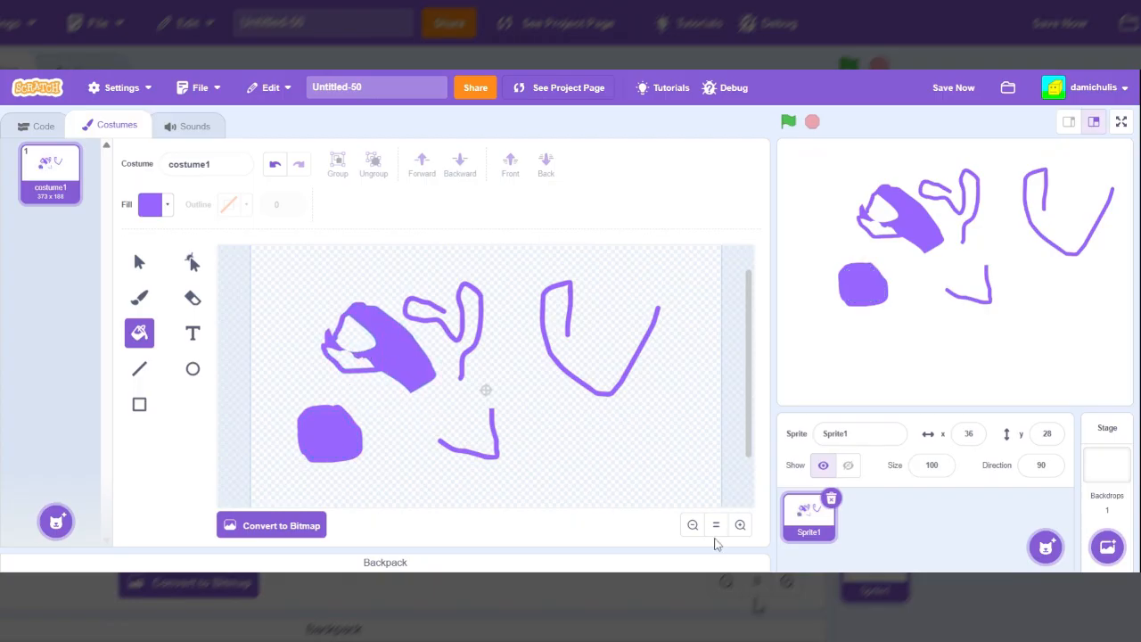
- Examine up close whether the brushed outline around the purple shape's open areas is fully closed
left_click(740, 526)
left_click(740, 525)
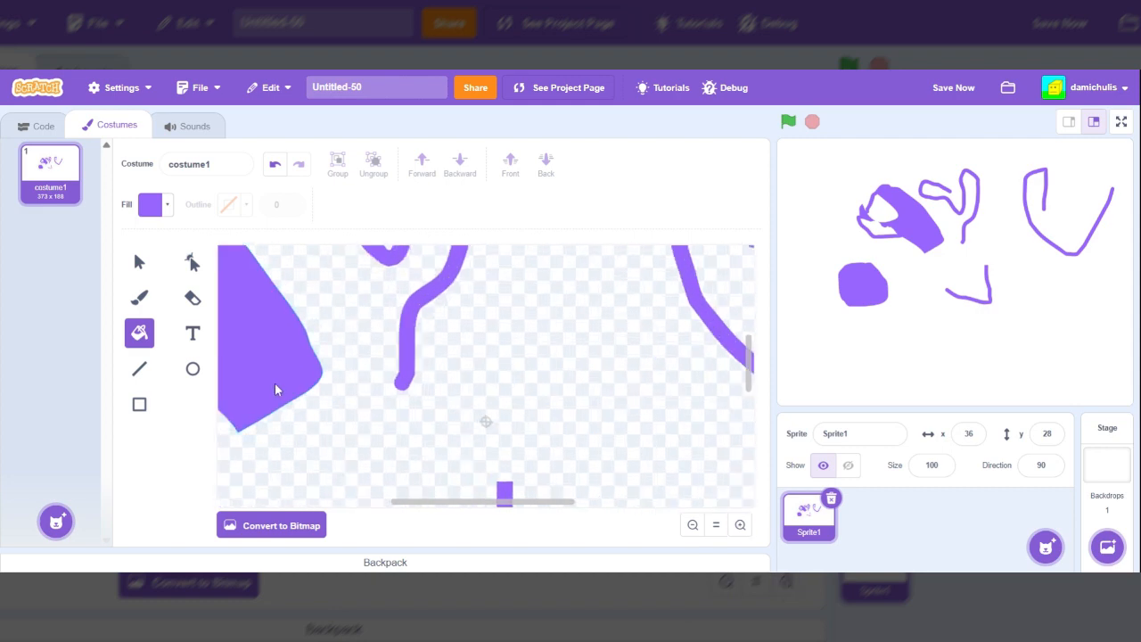
scroll(274, 384, "left", 6)
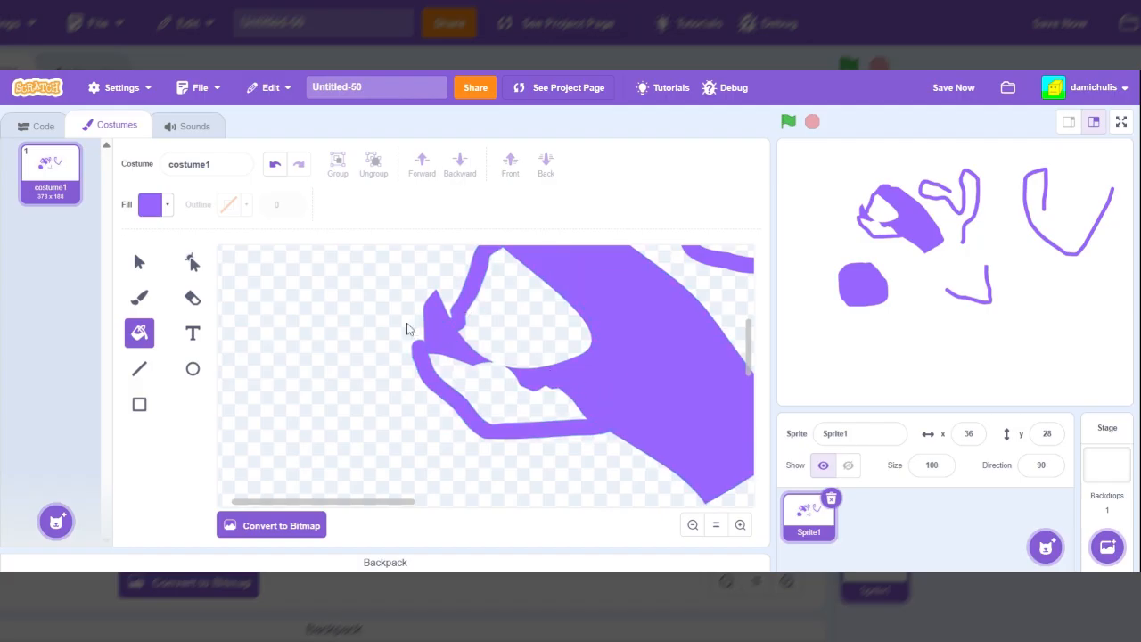
scroll(523, 428, "down", 3)
scroll(523, 427, "down", 1)
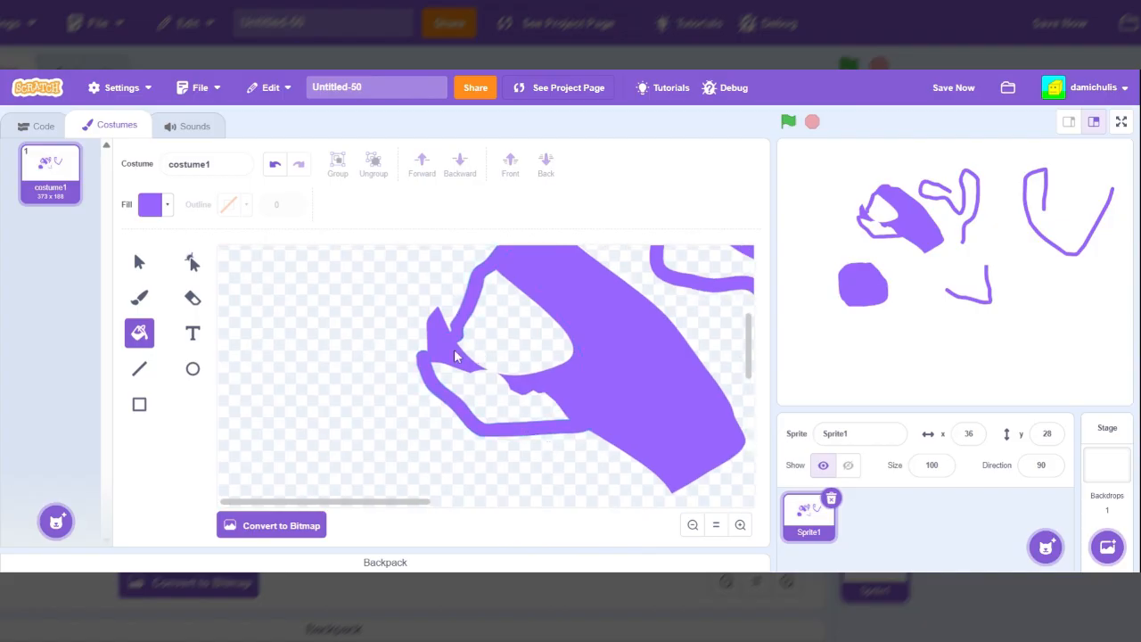
left_click(718, 525)
- Draw a long diagonal black line below the U-shaped stroke with short segments at its lower end, outline width 1
left_click(192, 336)
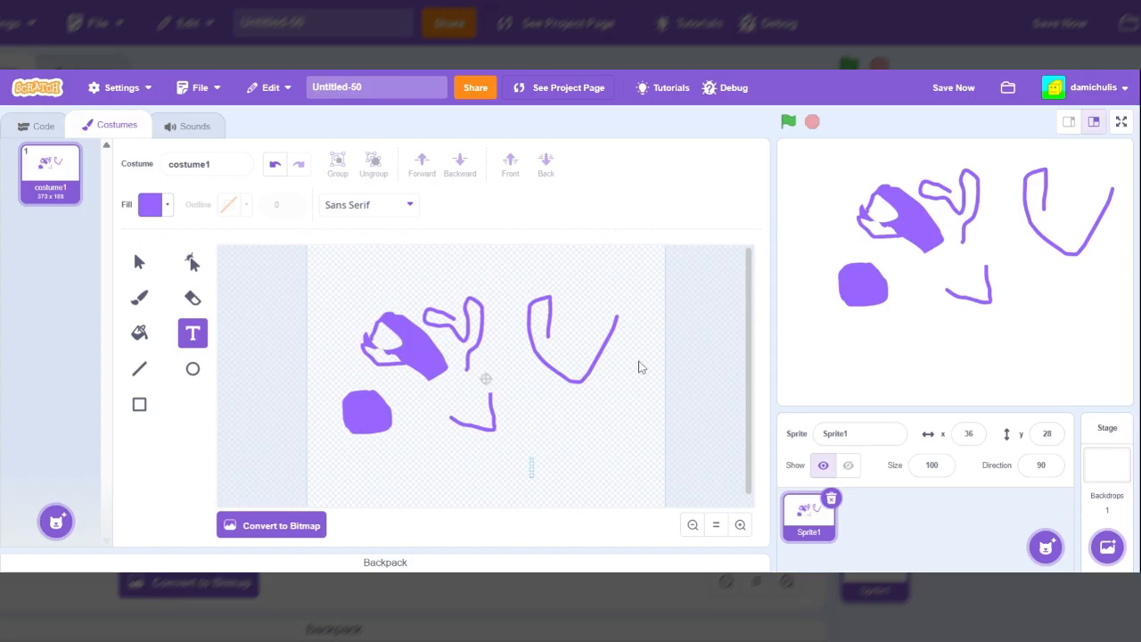
left_click(138, 373)
mouse_move(660, 346)
left_mouse_down()
mouse_move(529, 490)
mouse_move(423, 458)
mouse_move(382, 469)
mouse_move(317, 459)
mouse_move(423, 477)
mouse_move(428, 490)
mouse_move(407, 452)
left_mouse_up()
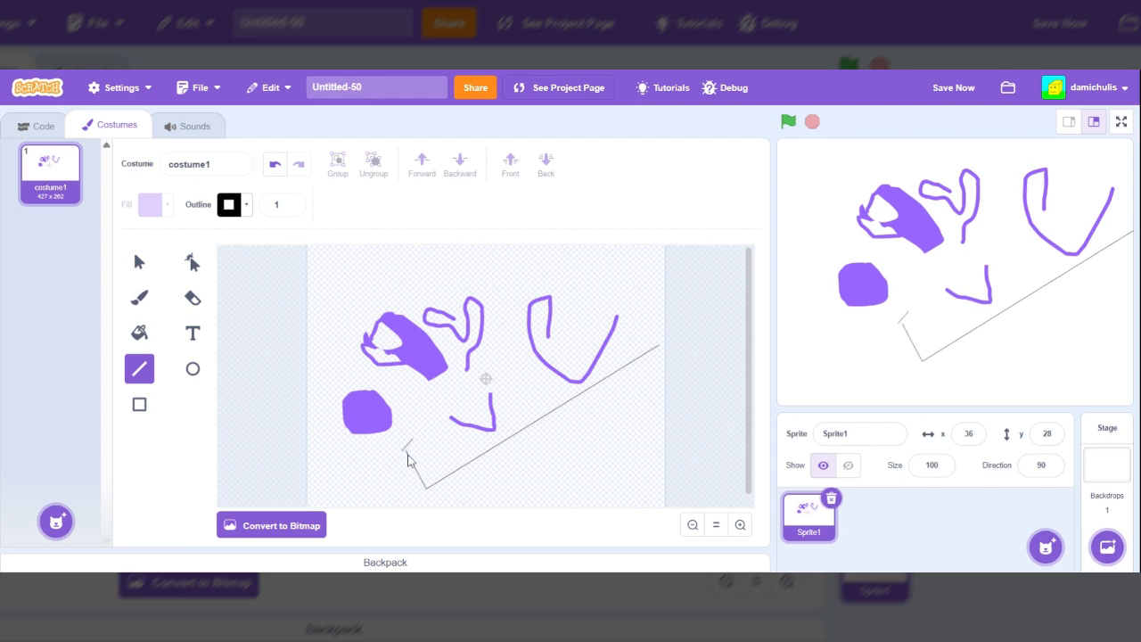
- Add a point on the long diagonal line and pull it toward the V-shaped stroke's left end to curve the line
left_click(740, 524)
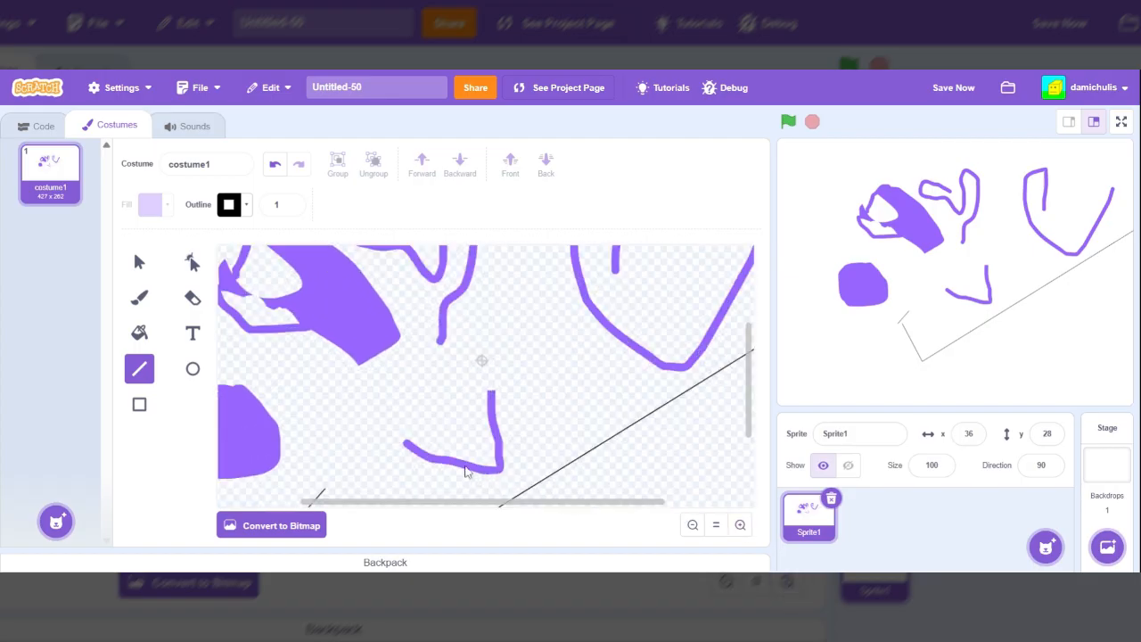
left_click(192, 262)
left_click(617, 442)
mouse_move(614, 440)
left_mouse_down()
mouse_move(573, 385)
mouse_move(477, 332)
mouse_move(427, 399)
mouse_move(429, 429)
left_mouse_up()
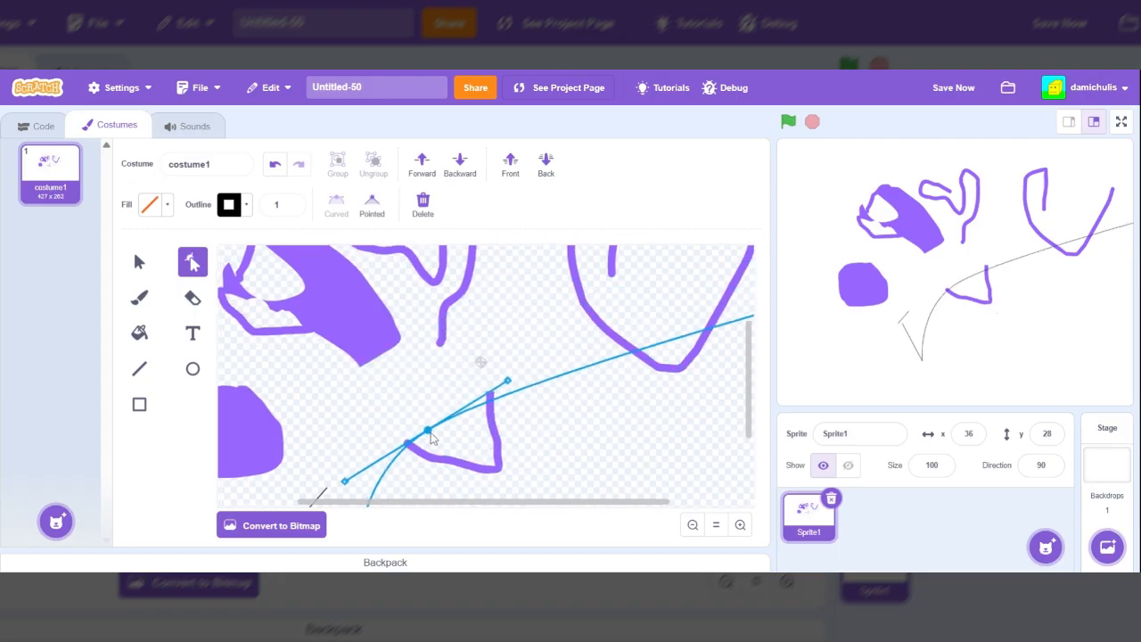
- Make the line's added point pointed and move it to the canvas's far upper left, beyond the purple shape
scroll(433, 422, "down", 1)
scroll(521, 433, "down", 2)
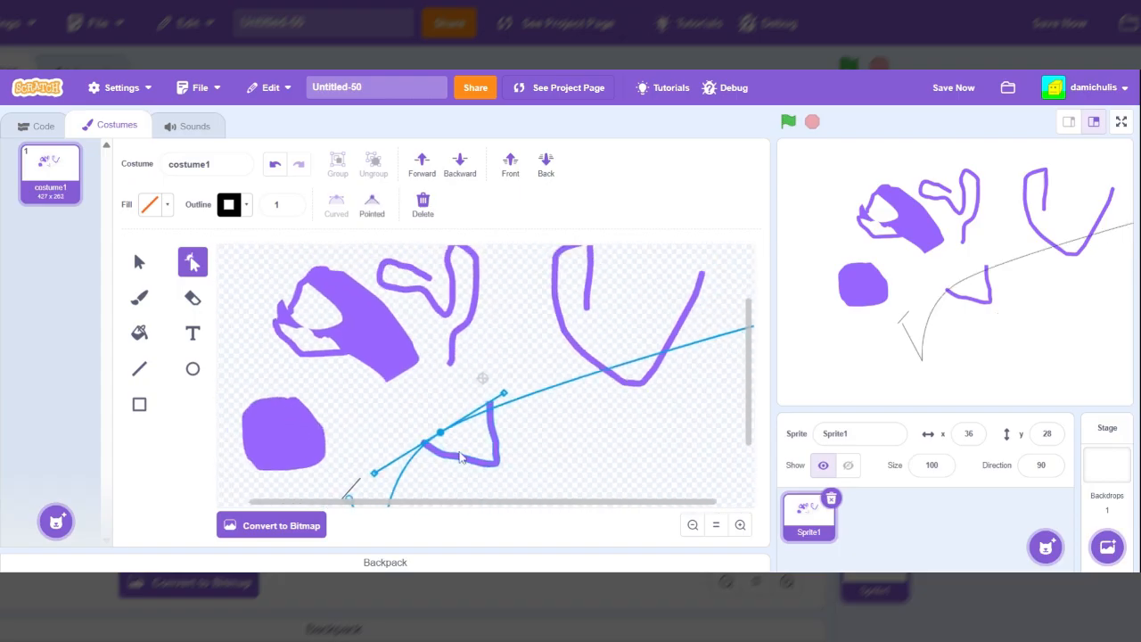
left_click(391, 211)
left_click_drag(444, 437, 187, 267)
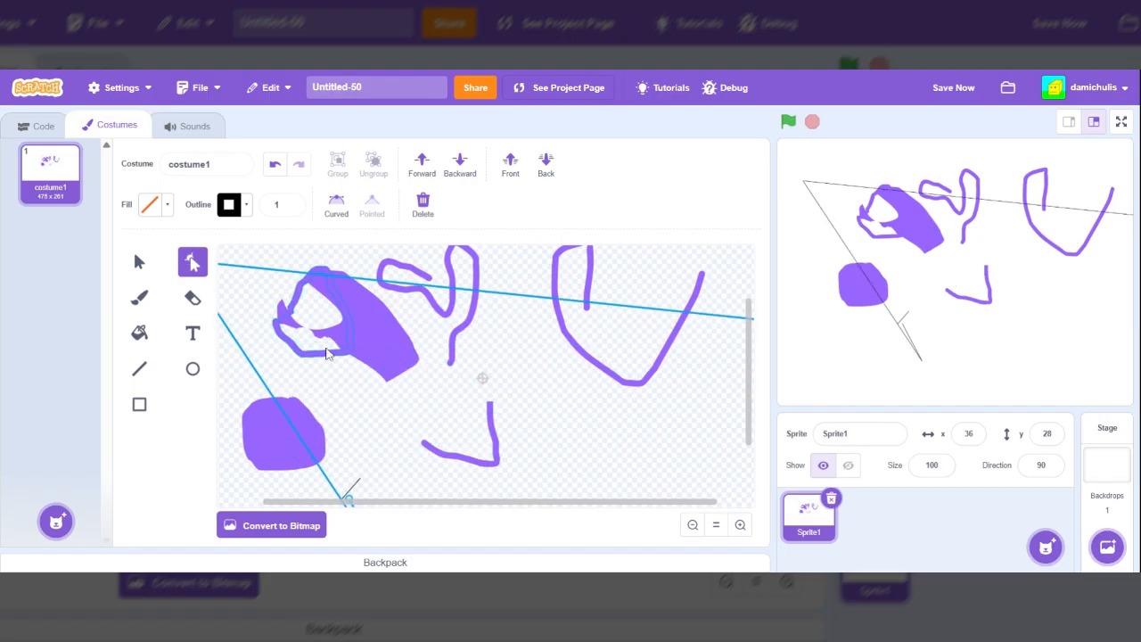
- Draw a small unfilled ellipse below the U-shaped stroke and a large one overlapping it, with black outline width 1
left_click(140, 376)
left_click(189, 378)
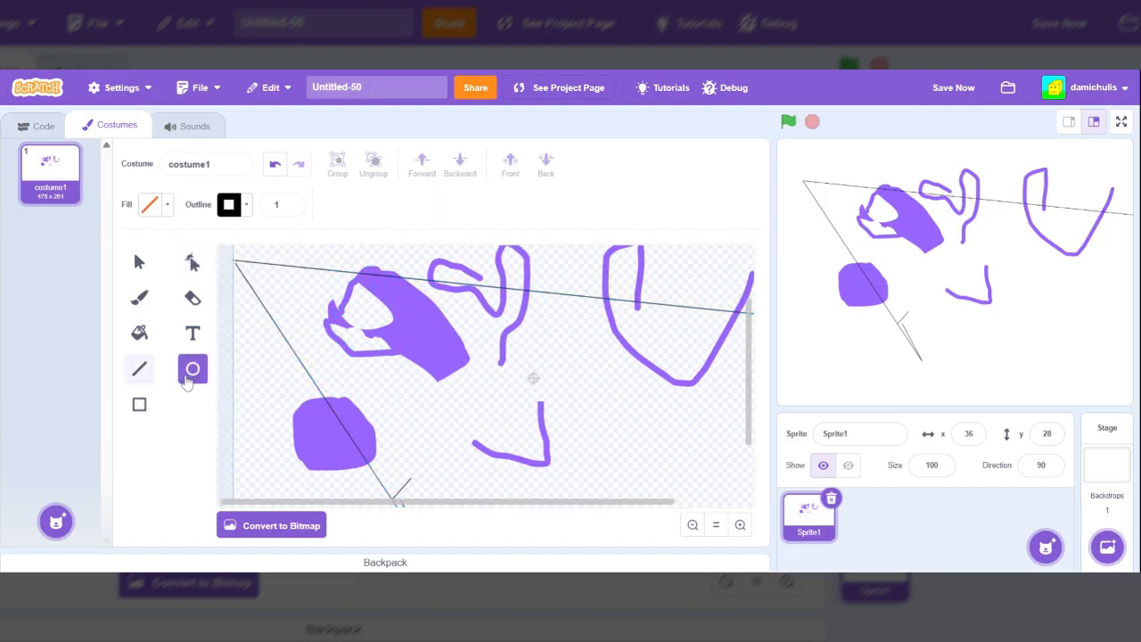
scroll(422, 275, "down", 2)
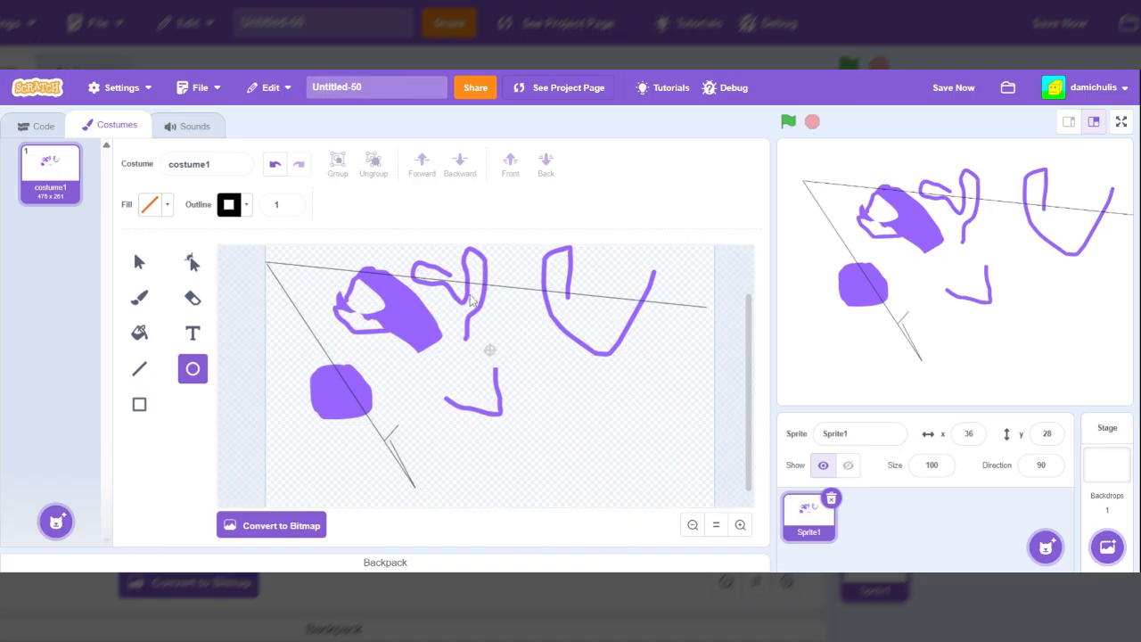
mouse_move(612, 422)
left_mouse_down()
mouse_move(547, 455)
mouse_move(563, 413)
mouse_move(573, 428)
mouse_move(578, 398)
mouse_move(583, 419)
mouse_move(542, 454)
mouse_move(597, 400)
mouse_move(561, 451)
mouse_move(608, 388)
mouse_move(550, 413)
mouse_move(565, 418)
mouse_move(544, 448)
mouse_move(565, 415)
mouse_move(619, 431)
mouse_move(576, 438)
mouse_move(626, 390)
mouse_move(593, 454)
mouse_move(594, 398)
mouse_move(551, 444)
mouse_move(591, 444)
mouse_move(624, 400)
mouse_move(593, 426)
left_mouse_up()
left_click_drag(649, 354, 452, 432)
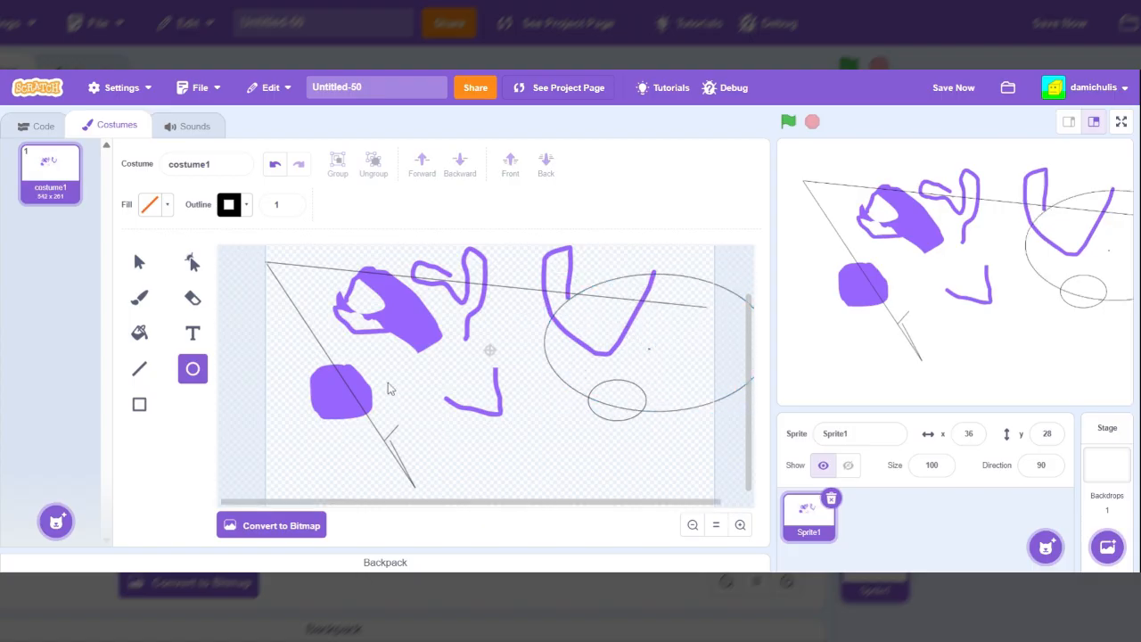
- Draw a straight black line across the V-shaped stroke and an unfilled rectangle over the purple shape's left part
left_click(140, 369)
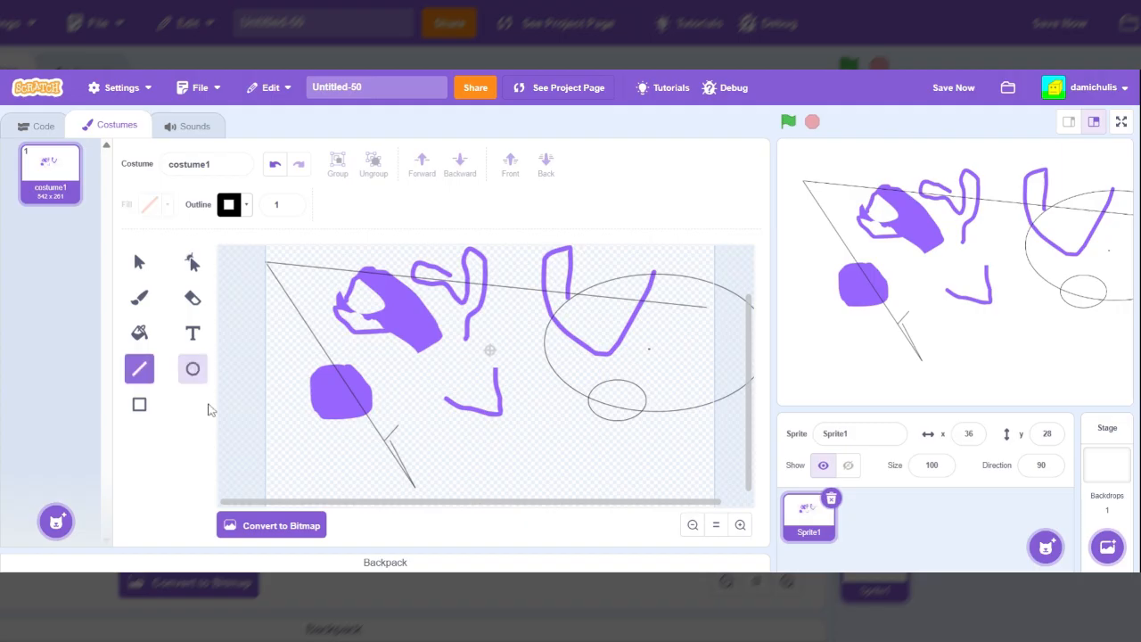
left_click_drag(591, 457, 592, 310)
left_click_drag(516, 325, 439, 389)
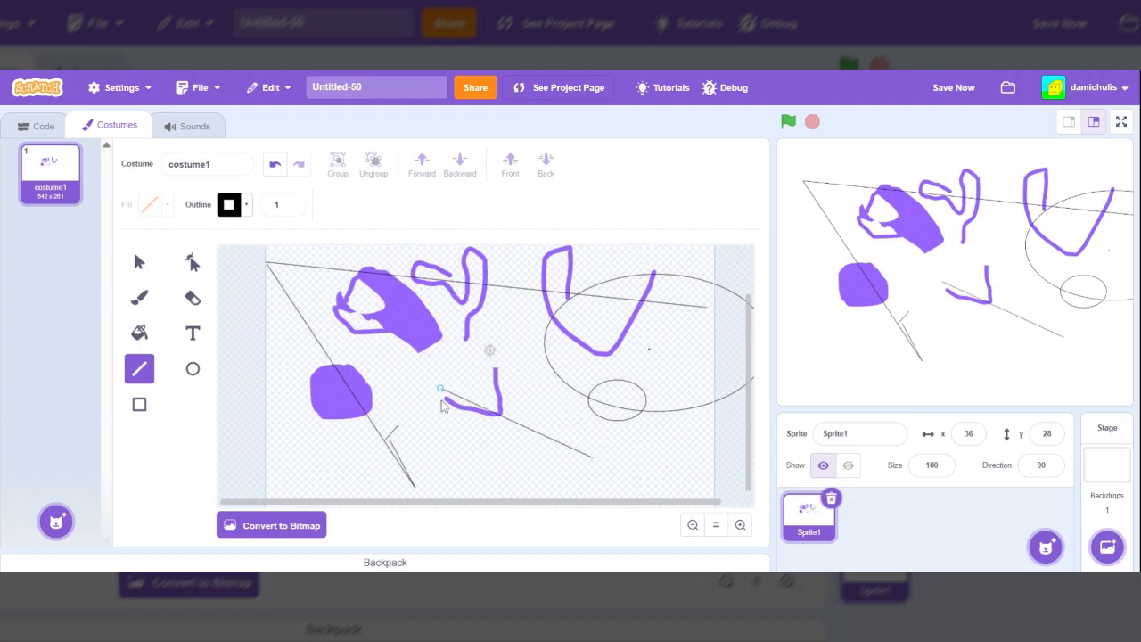
left_click(139, 406)
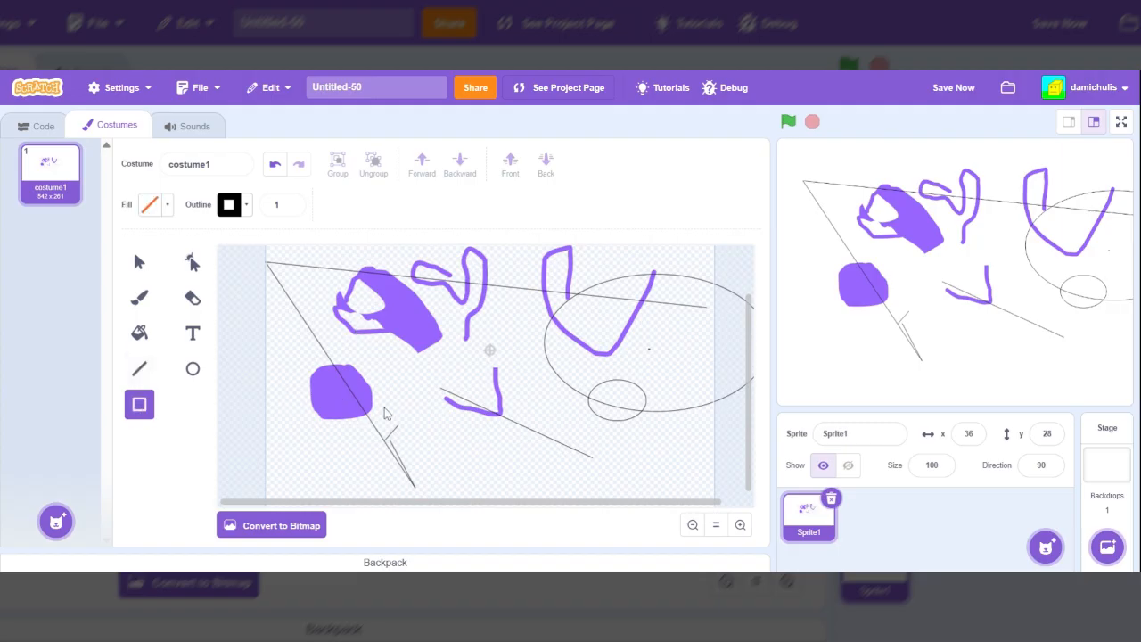
left_click_drag(367, 328, 406, 359)
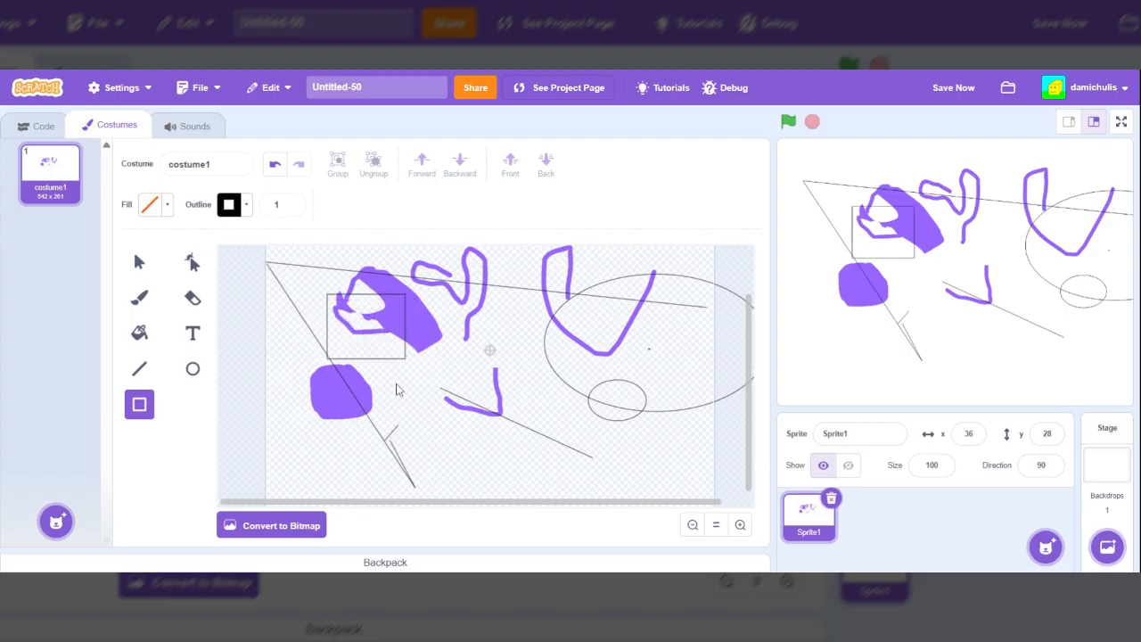
- Set the fill colour to bright green and fill the rectangle, the rounded purple blob and the large ellipse
left_click(150, 332)
left_click(160, 217)
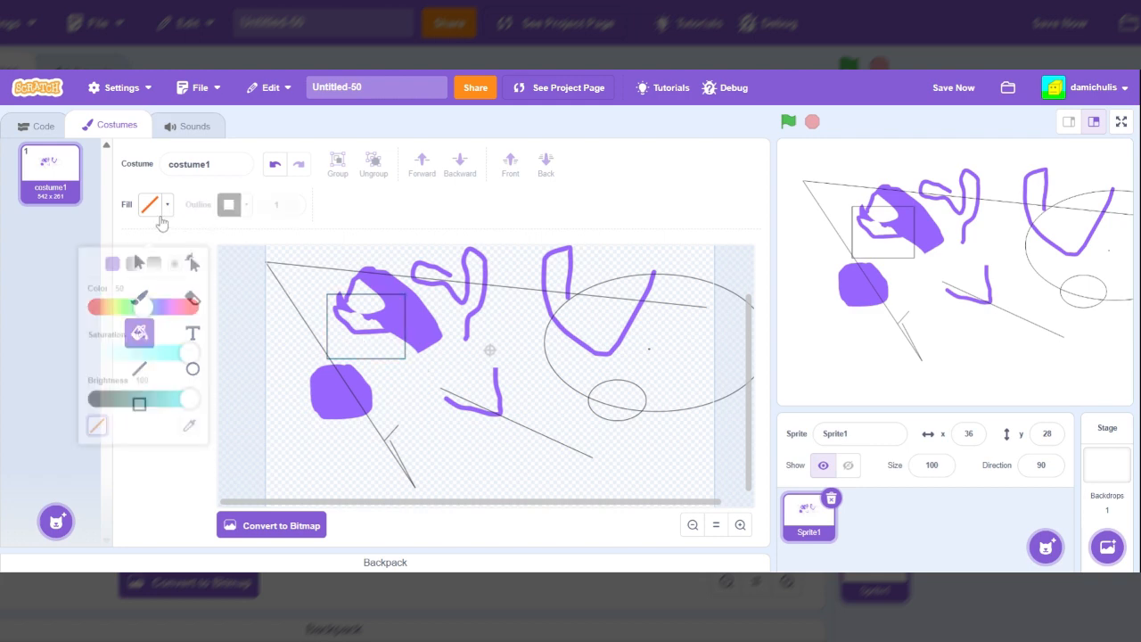
mouse_move(150, 286)
left_mouse_down()
mouse_move(165, 283)
mouse_move(102, 283)
mouse_move(152, 283)
mouse_move(130, 282)
left_mouse_up()
left_click(159, 465)
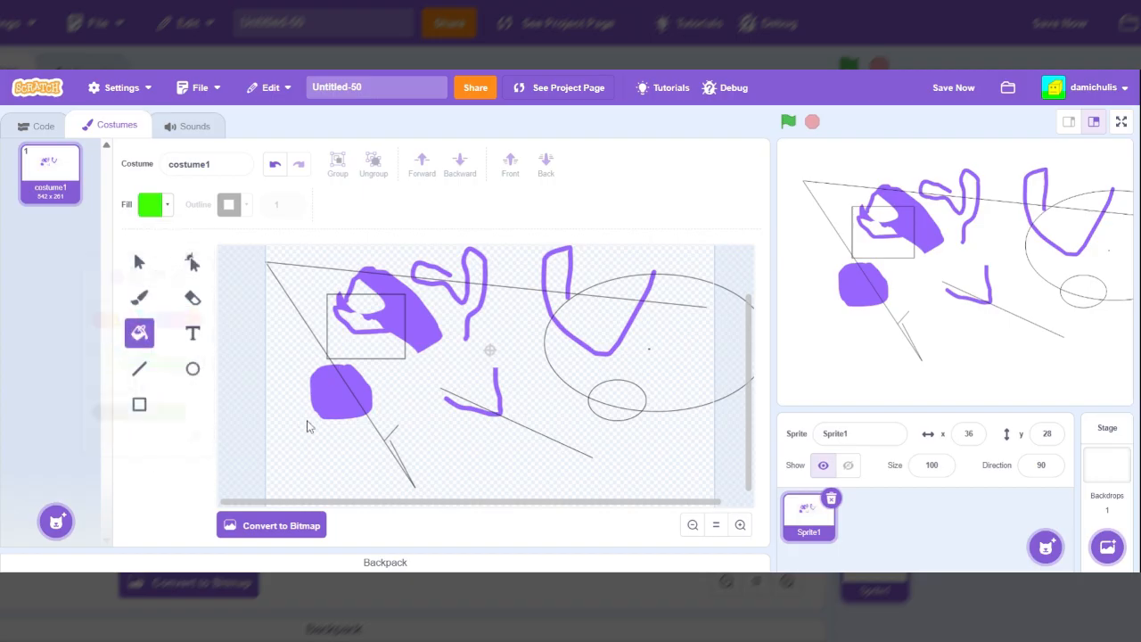
left_click(375, 350)
left_click(332, 394)
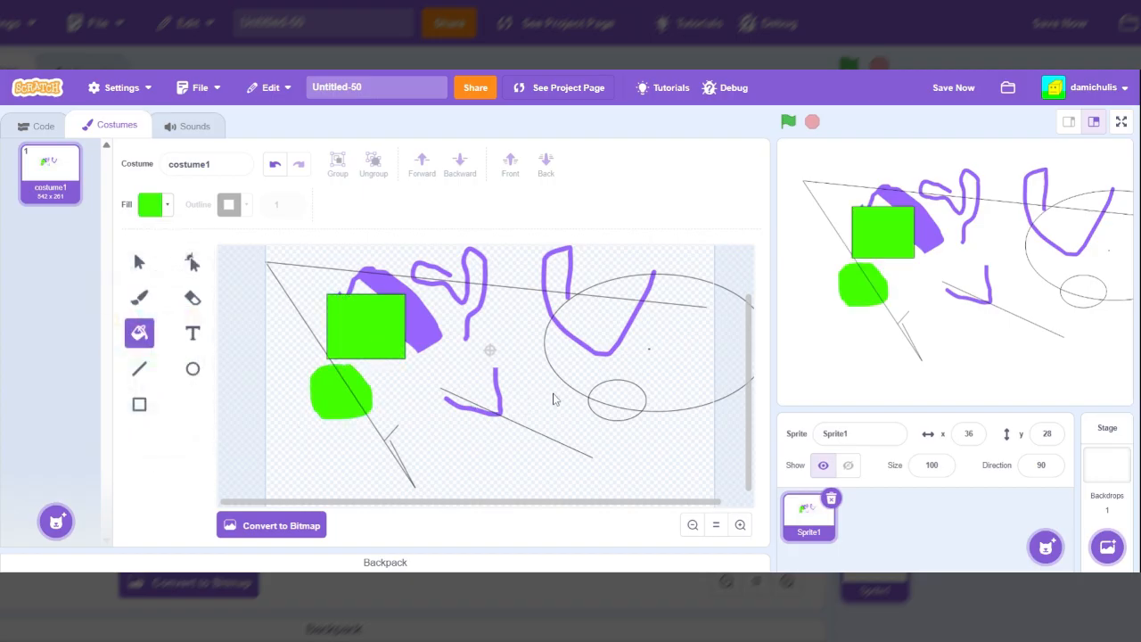
left_click(638, 379)
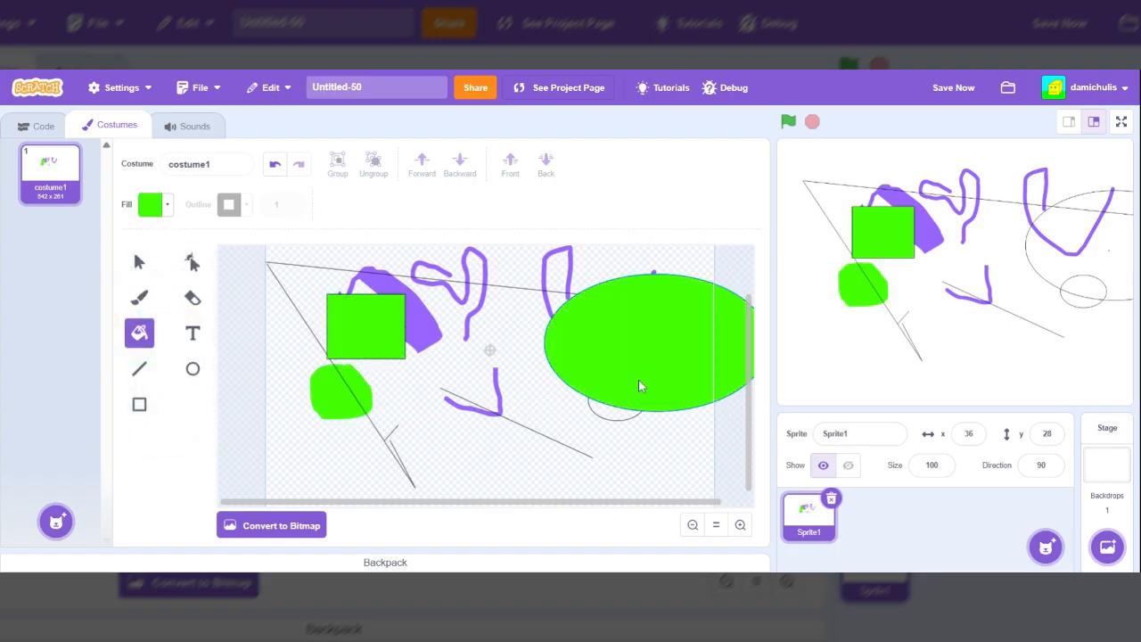
- Fill the V-shaped stroke, the line crossing it, the curved purple shape, the rectangle's outline and the long bent line with bright green
left_click(489, 418)
left_click(510, 426)
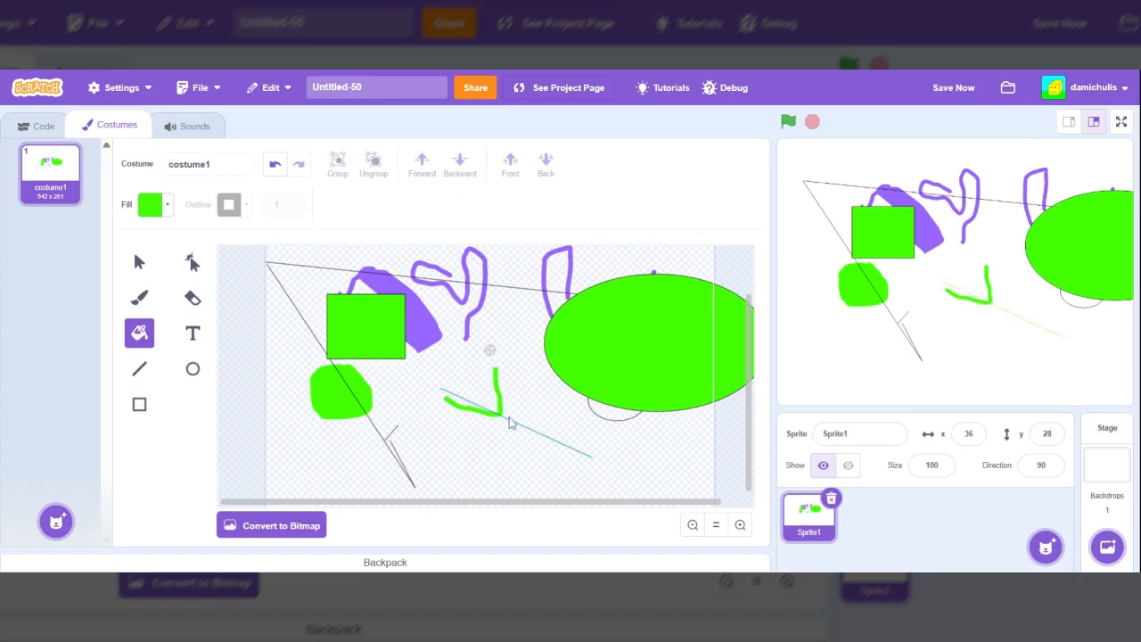
left_click(424, 337)
left_click(407, 352)
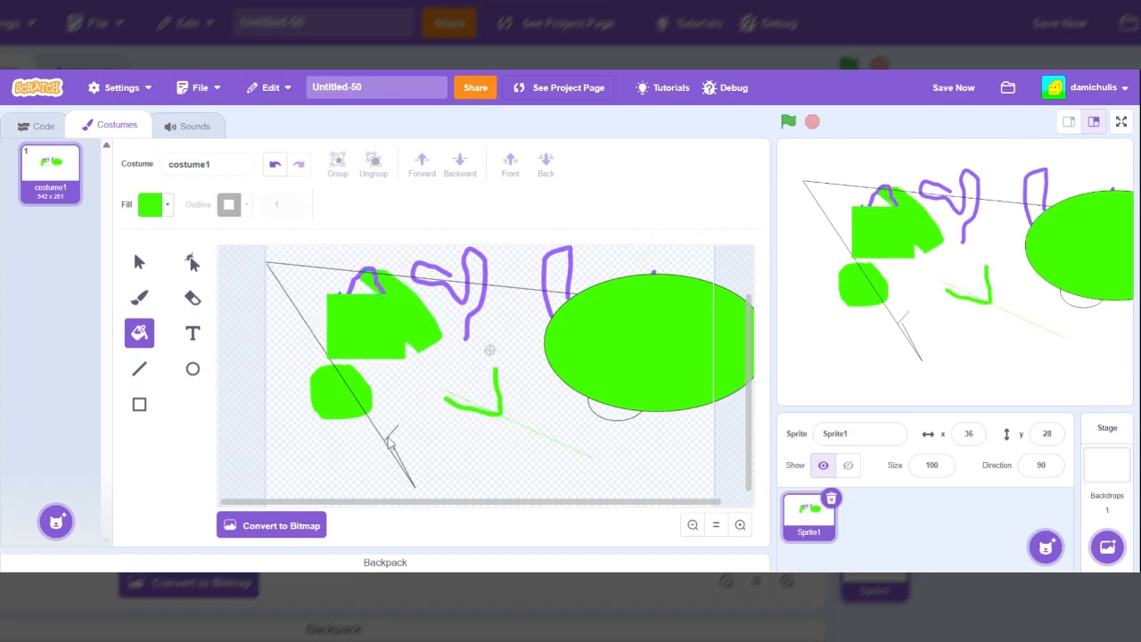
left_click(389, 445)
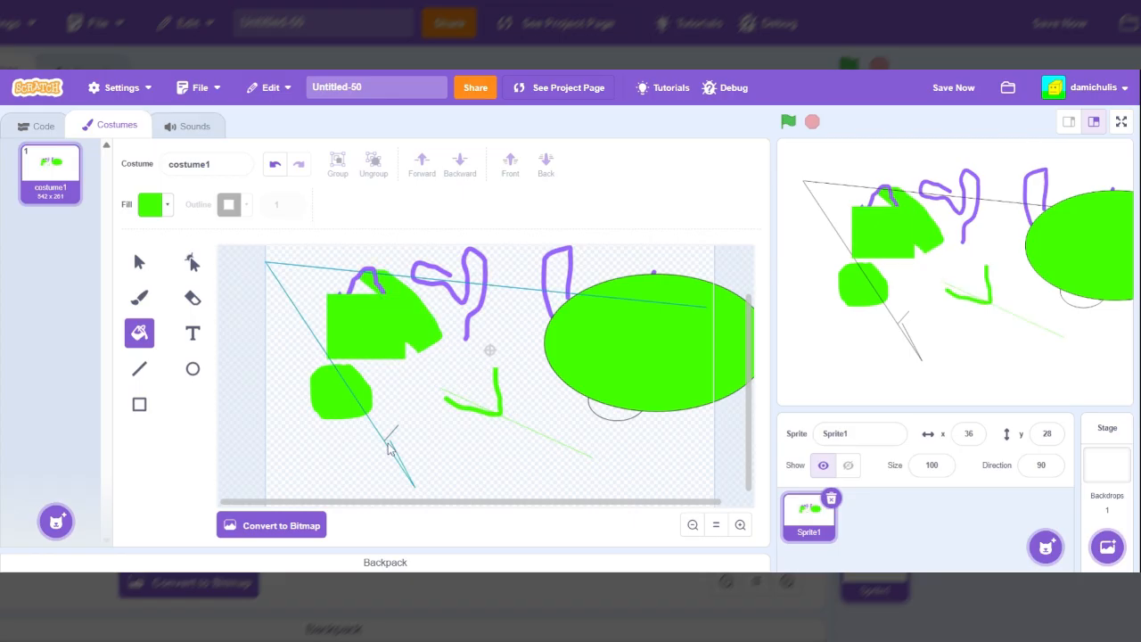
- Fill the arch stroke, the squiggle, the U-shaped stroke, the small ellipse and the large ellipse's outline with bright green
left_click(382, 285)
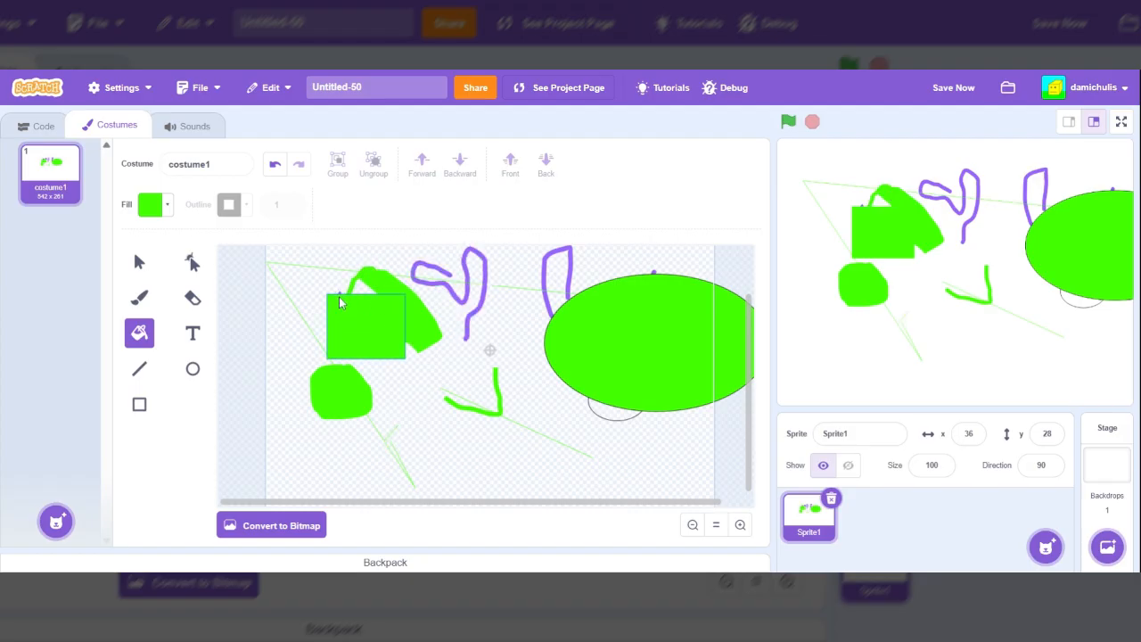
left_click(437, 284)
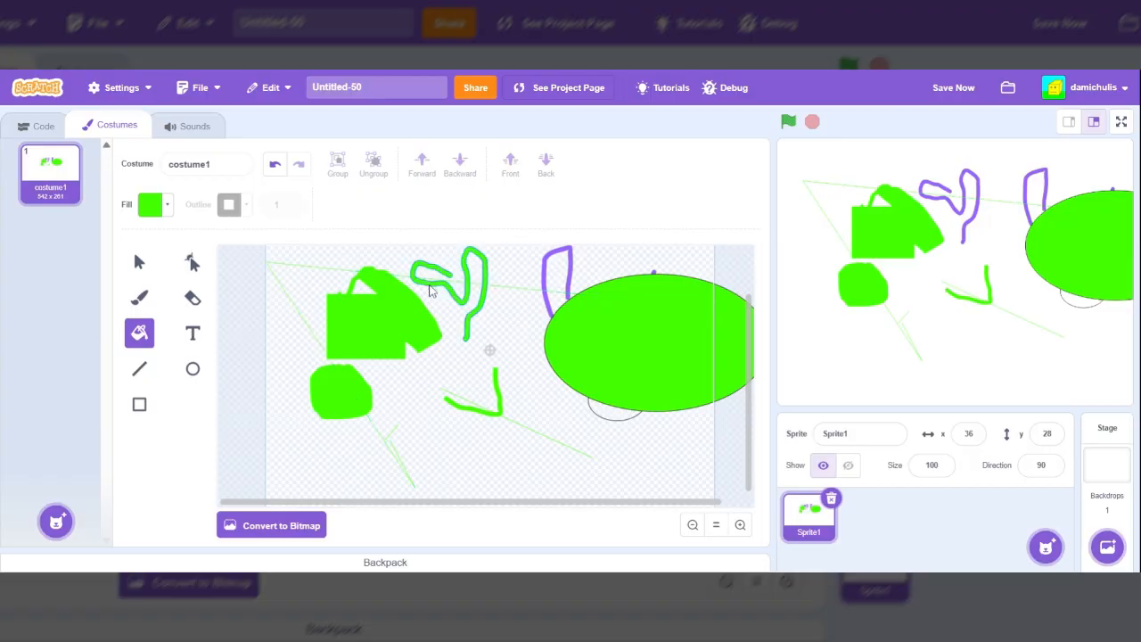
left_click(551, 282)
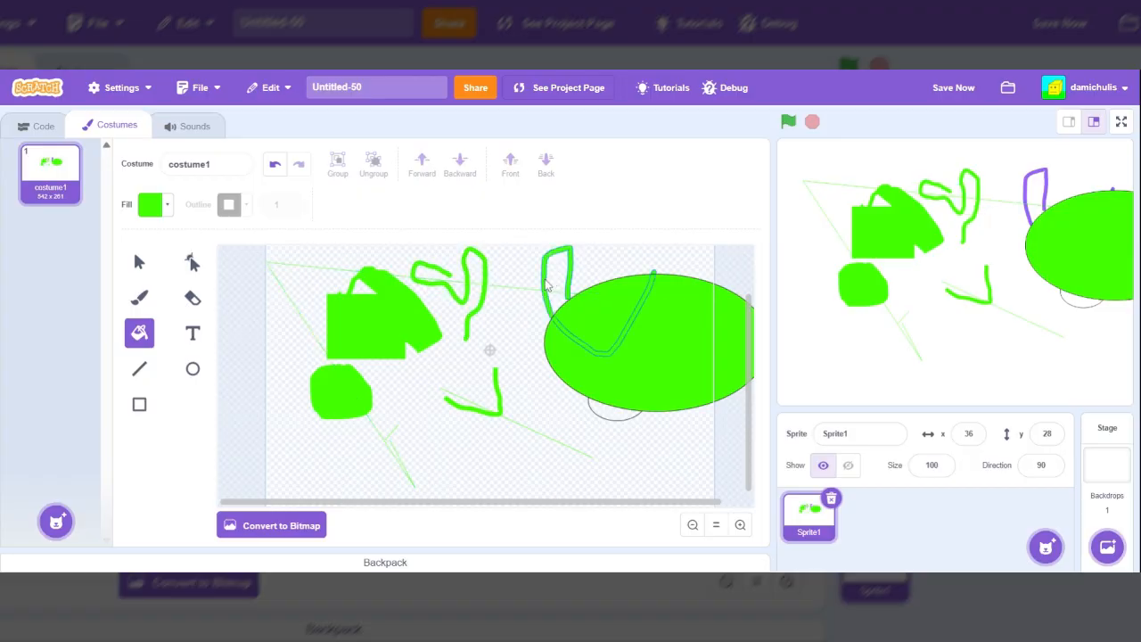
left_click(600, 421)
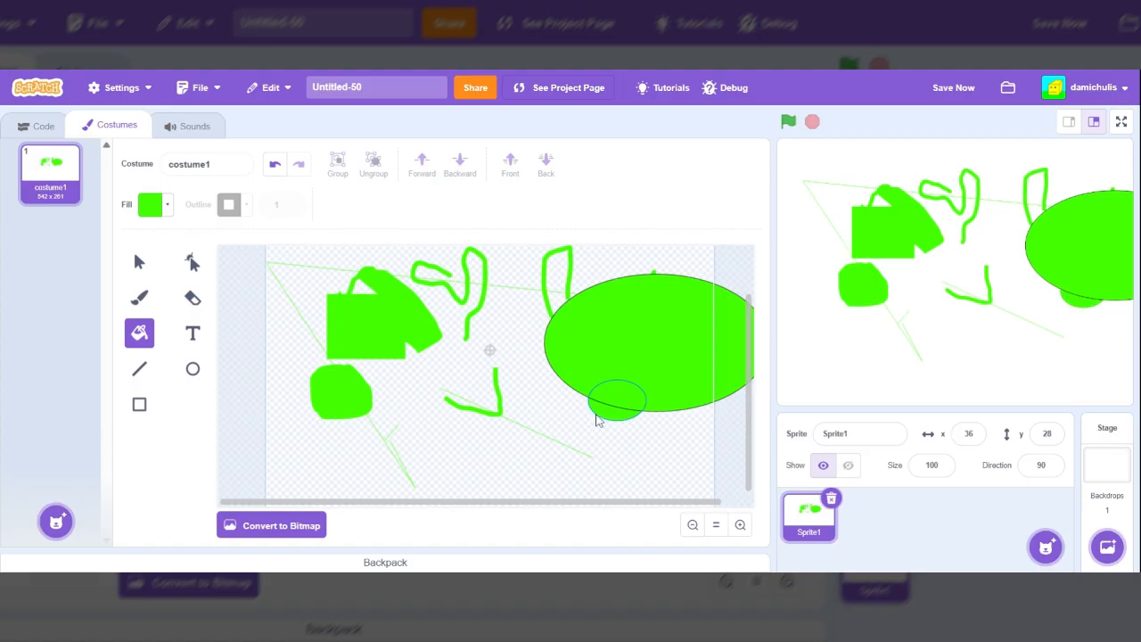
left_click(555, 378)
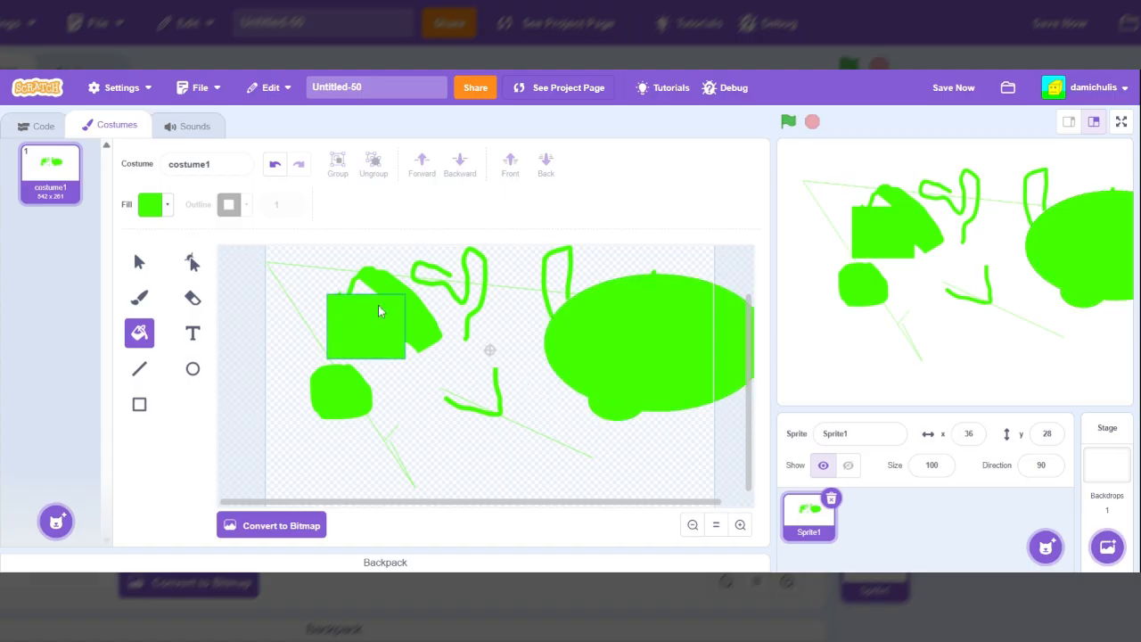
- Set the fill colour to orange (Color 7) and fill the rectangle, the large ellipse and the curved shape behind the rectangle
left_click(163, 210)
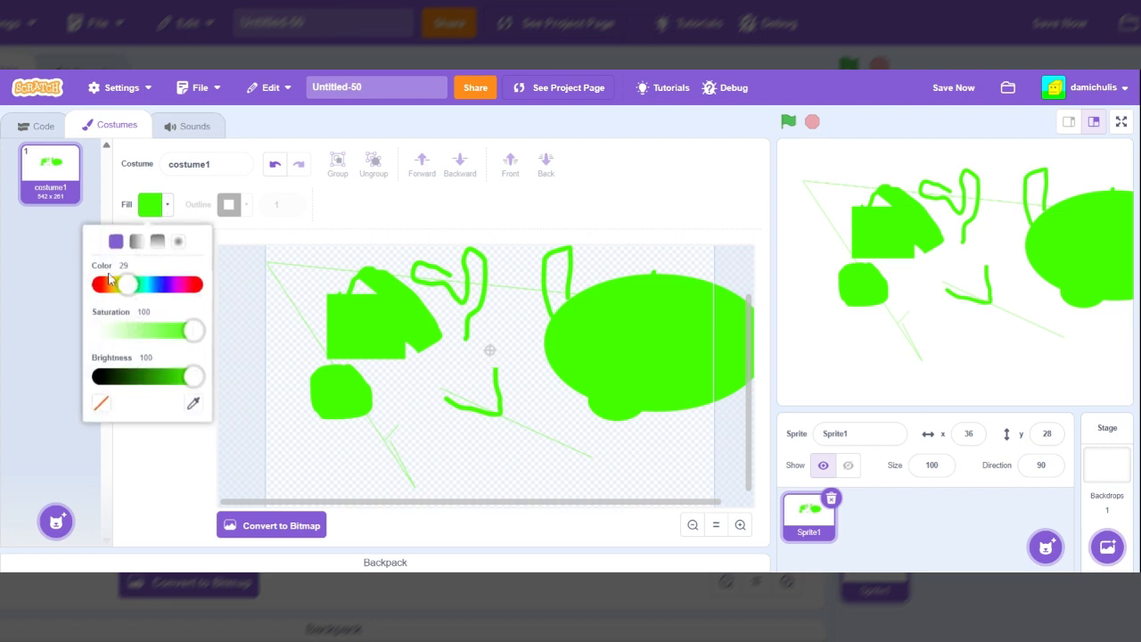
left_click_drag(138, 292, 110, 280)
left_click(147, 435)
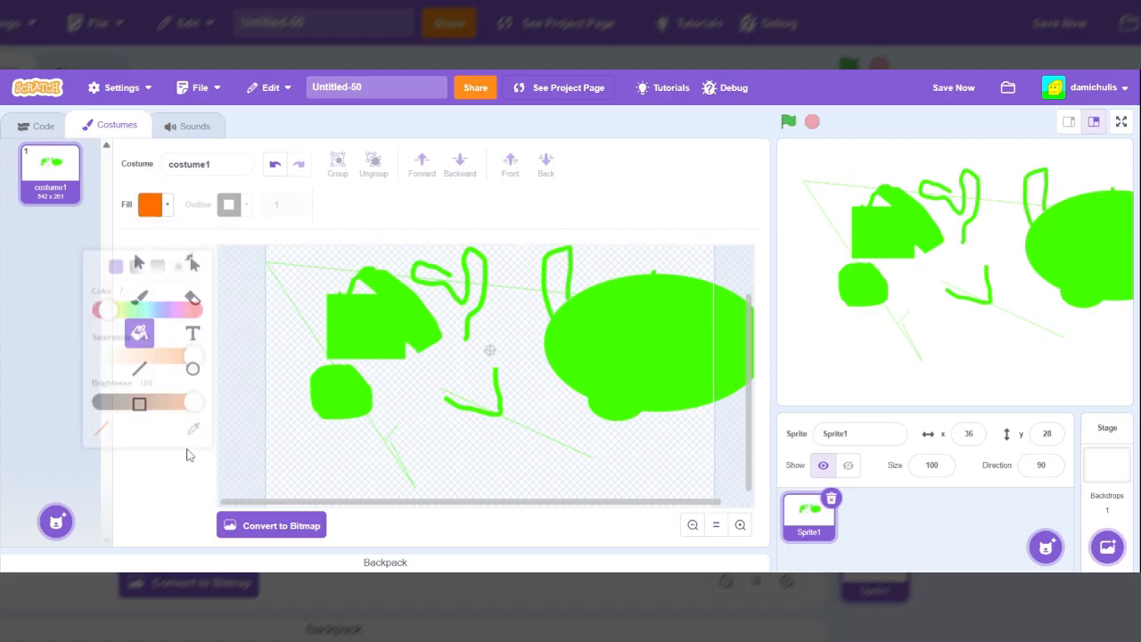
left_click(365, 330)
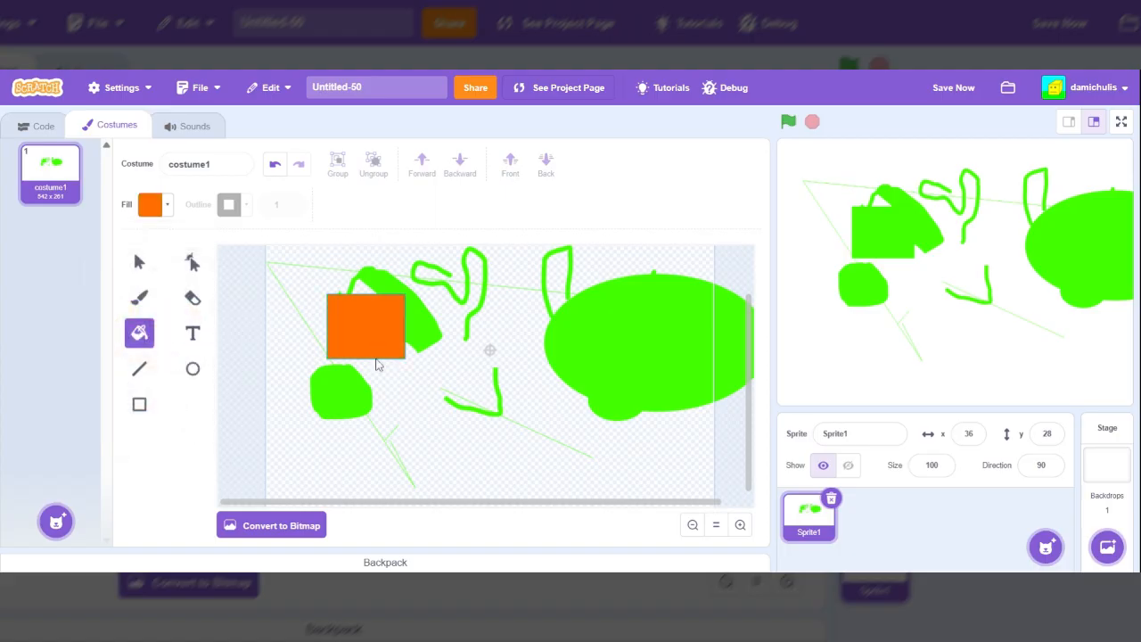
left_click(579, 339)
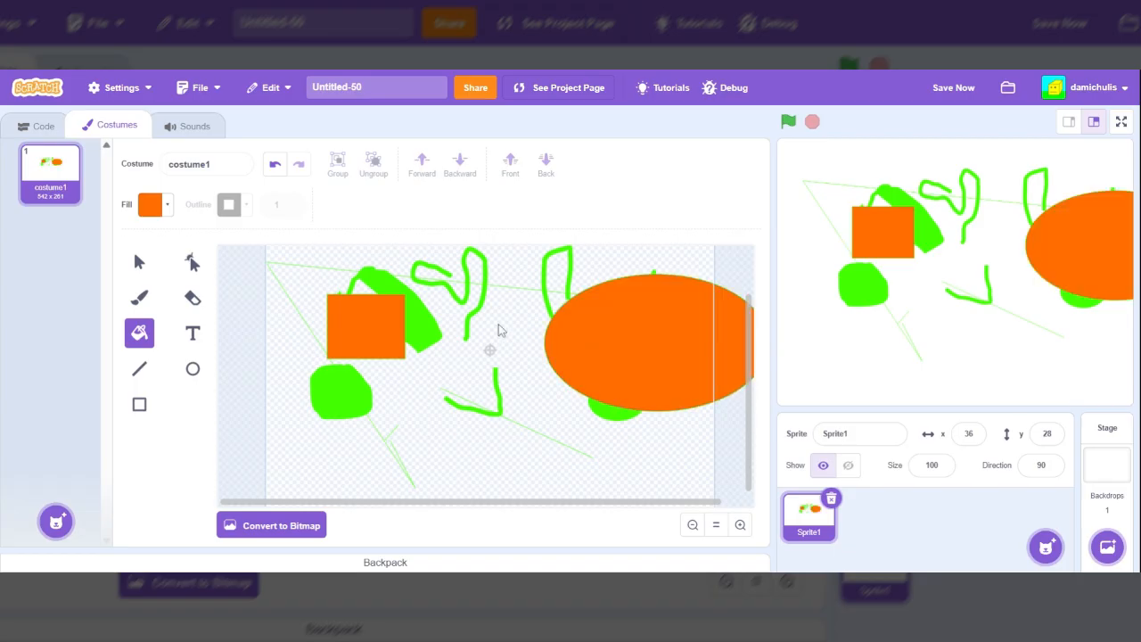
left_click(431, 338)
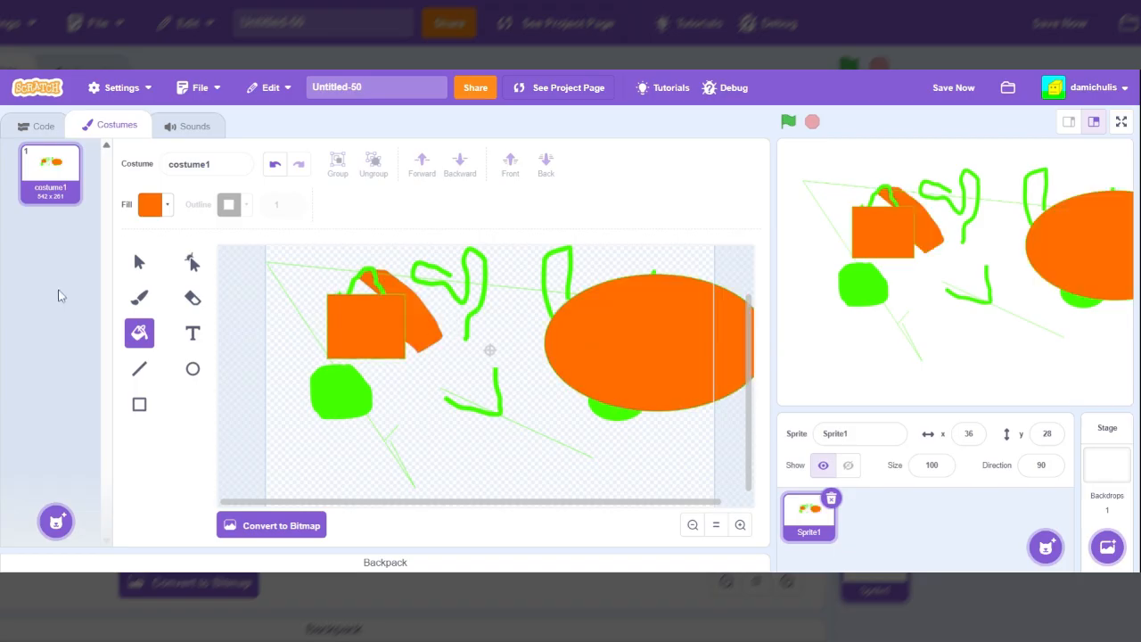
- Brush an orange scribble across the canvas centre and draw a long, nearly horizontal black line of width 1 below it
left_click(139, 297)
mouse_move(482, 301)
left_mouse_down()
mouse_move(437, 408)
mouse_move(542, 309)
left_mouse_up()
left_click(140, 368)
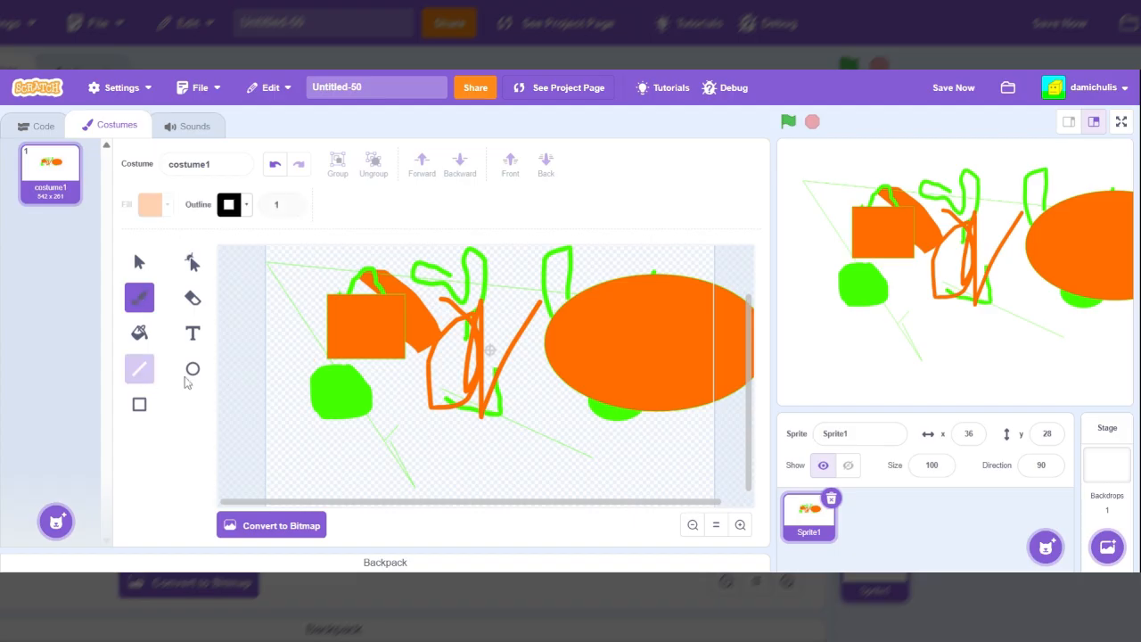
mouse_move(611, 435)
left_mouse_down()
mouse_move(478, 466)
mouse_move(365, 451)
left_mouse_up()
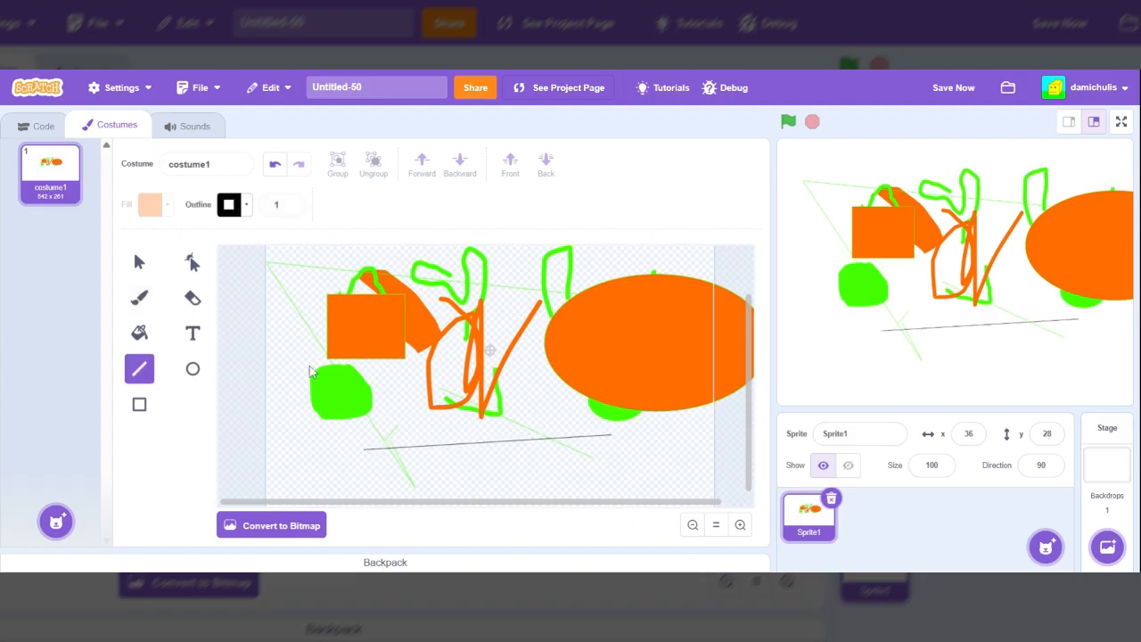
- Set the outline colour to red with brightness 92 and draw a short vertical line down from the long black line
left_click(229, 210)
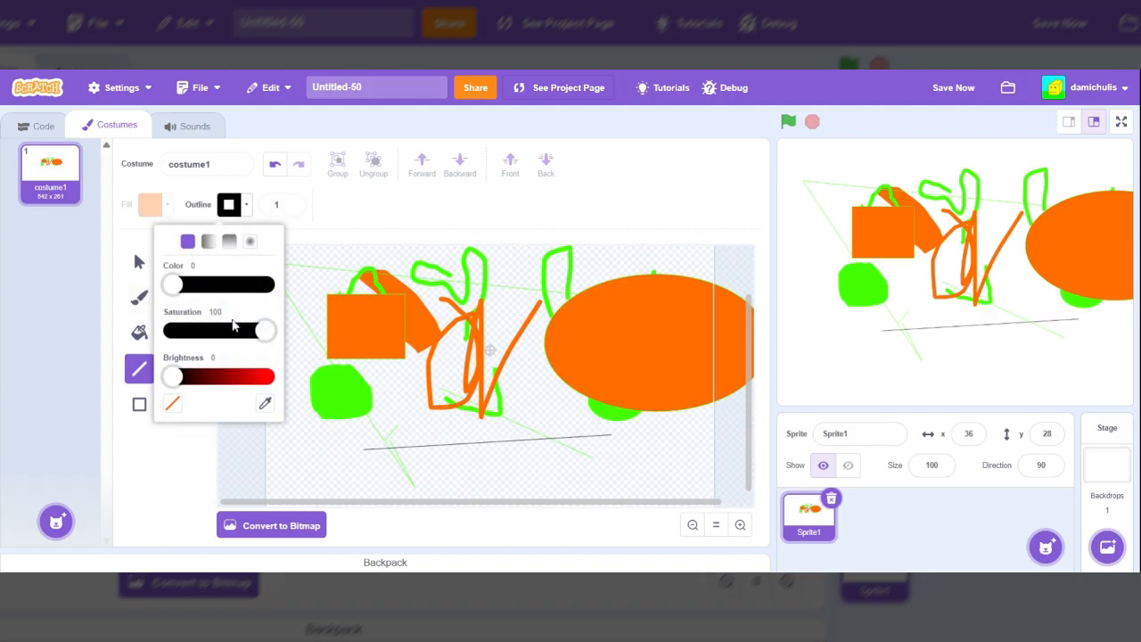
left_click_drag(178, 385, 257, 378)
left_click(187, 486)
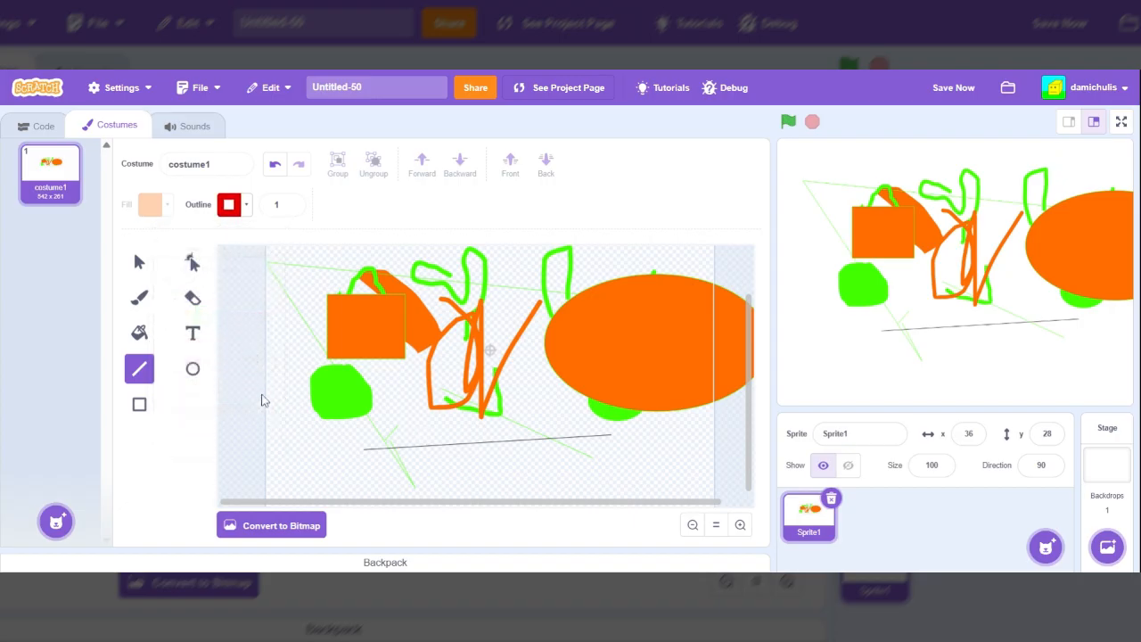
left_click_drag(469, 434, 463, 473)
- Draw a wide orange ellipse across the canvas's lower half and a large orange rectangle overlapping it, both with red outlines
left_click(192, 369)
left_click_drag(674, 354, 350, 482)
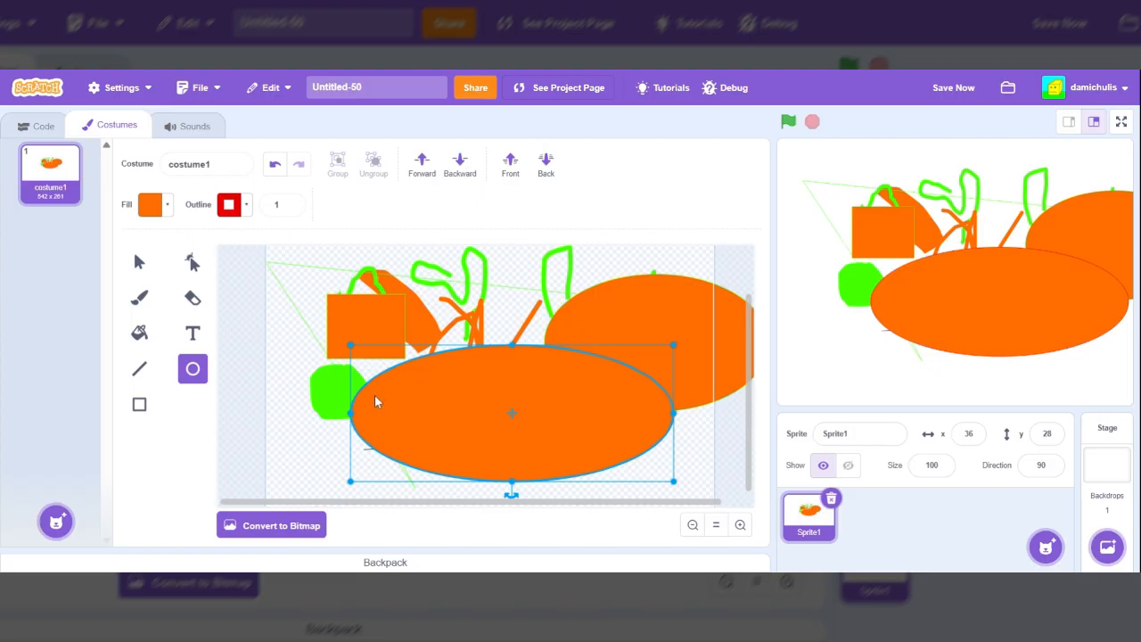
scroll(375, 397, "up", 3)
left_click(383, 305)
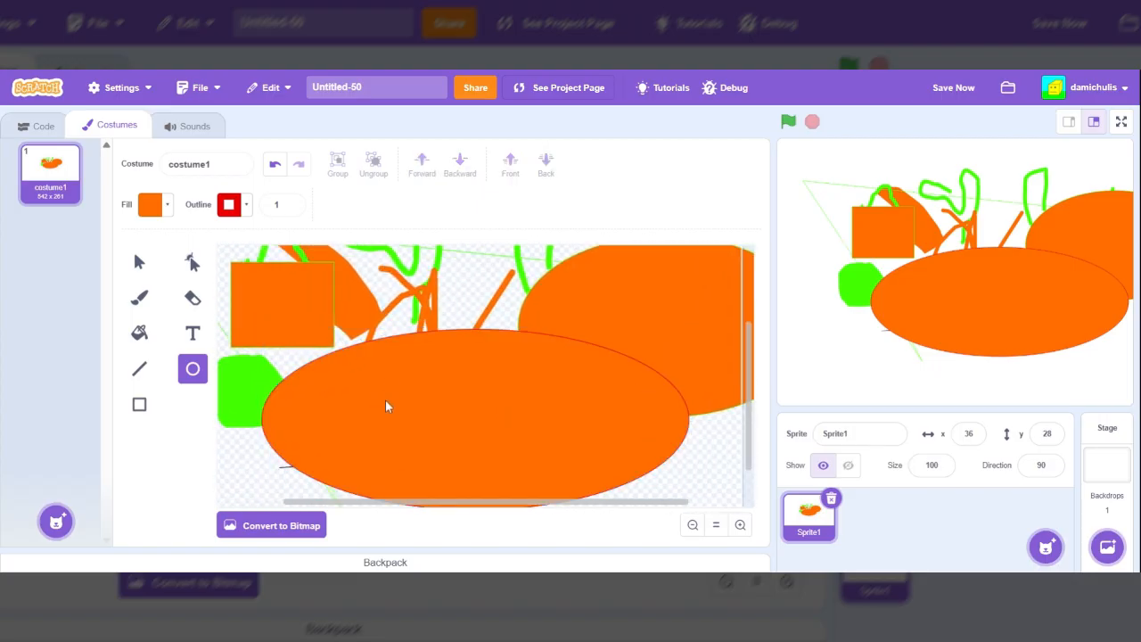
scroll(327, 387, "down", 2)
left_click(139, 403)
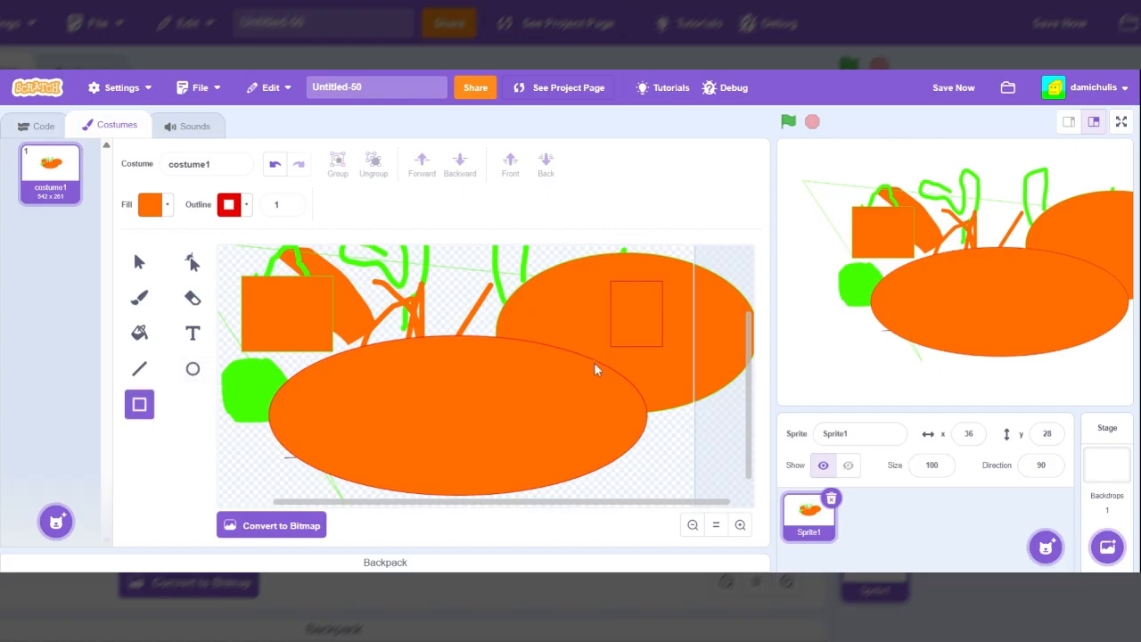
left_click_drag(596, 369, 332, 451)
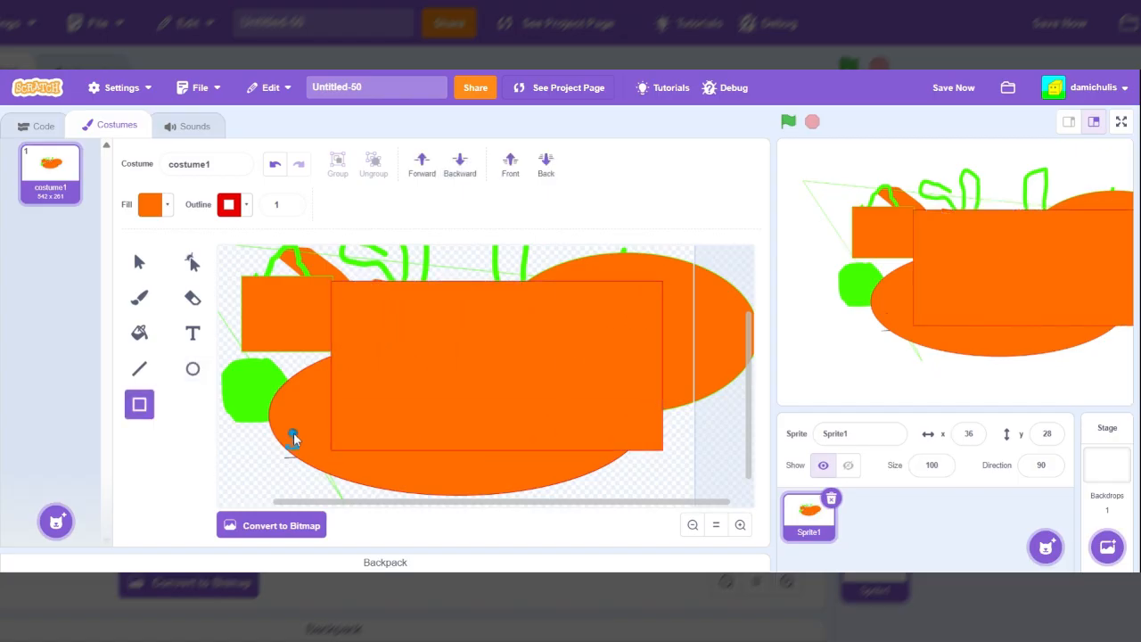
- Set the brush size to 100 and the fill to pale peach with saturation 11, and paint a broad blob over the large rectangle
left_click(134, 304)
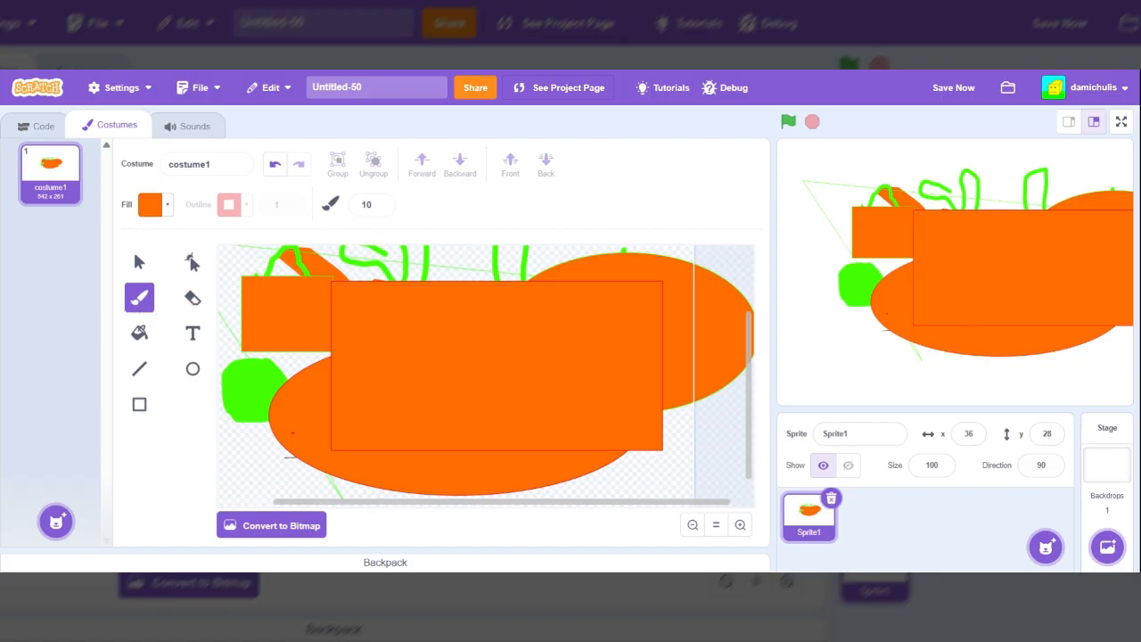
triple_click(380, 204)
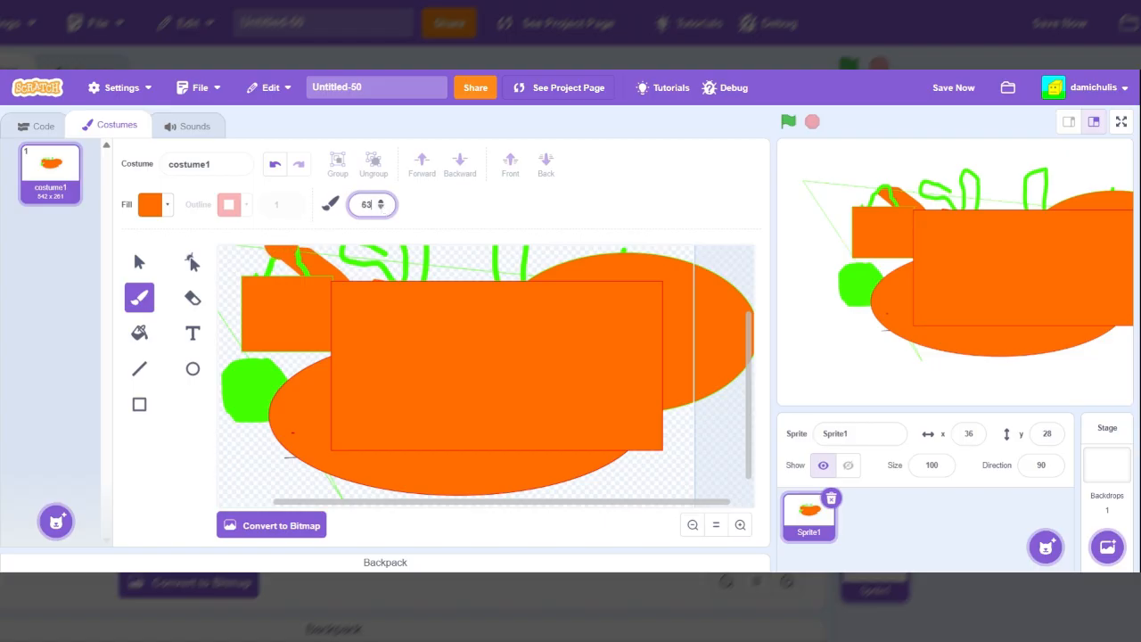
left_click(486, 303)
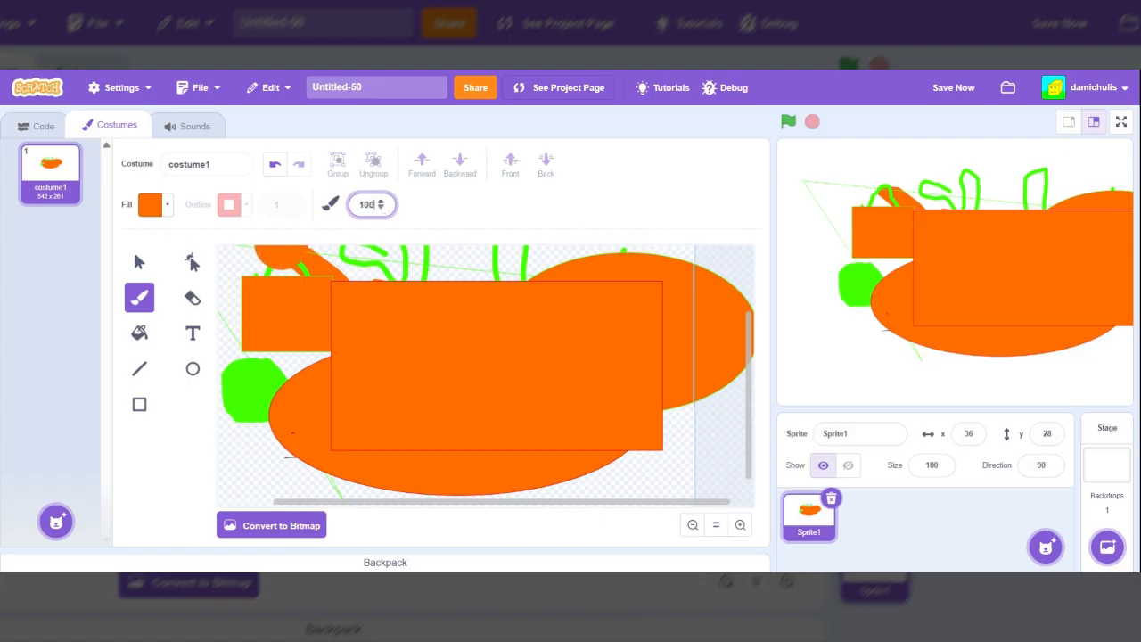
left_click(150, 204)
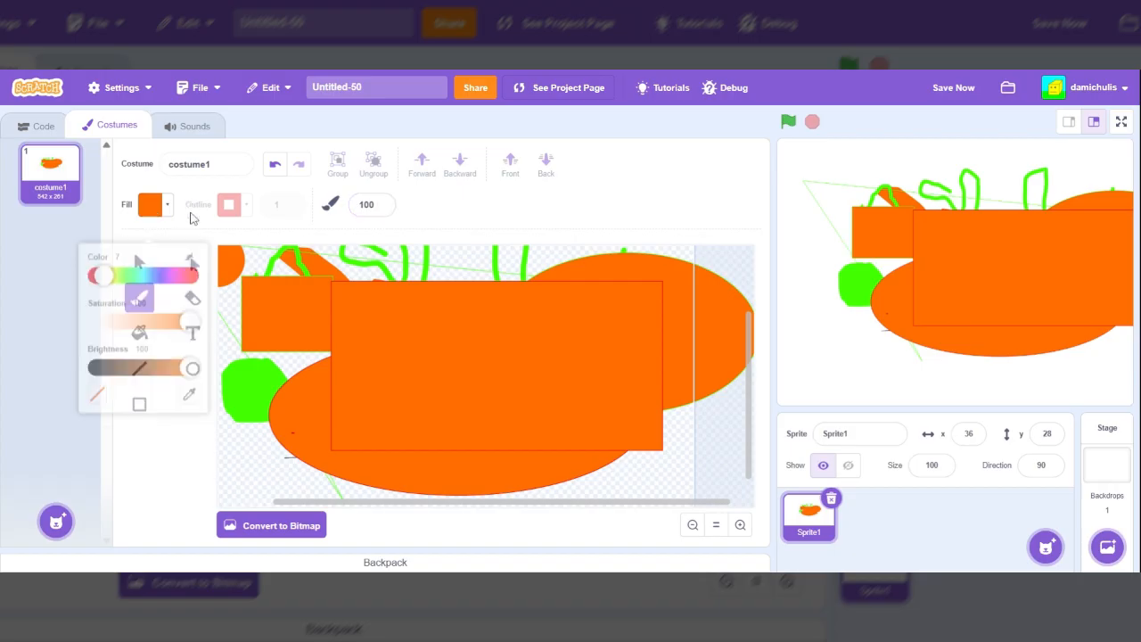
left_click_drag(187, 303, 109, 303)
left_click(28, 360)
mouse_move(488, 337)
left_mouse_down()
mouse_move(529, 365)
mouse_move(430, 384)
mouse_move(428, 367)
mouse_move(627, 322)
left_mouse_up()
- Set the brush size to 1 and paint a thin peach scribble in the large rectangle's lower right corner
left_click(367, 248)
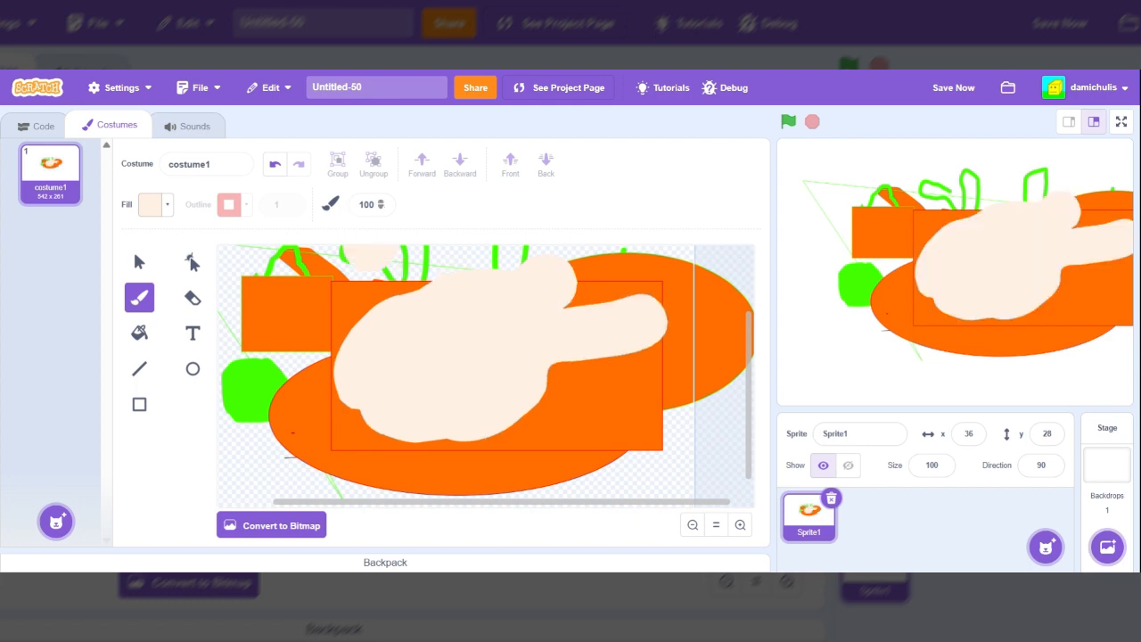
left_click(368, 204)
type("1")
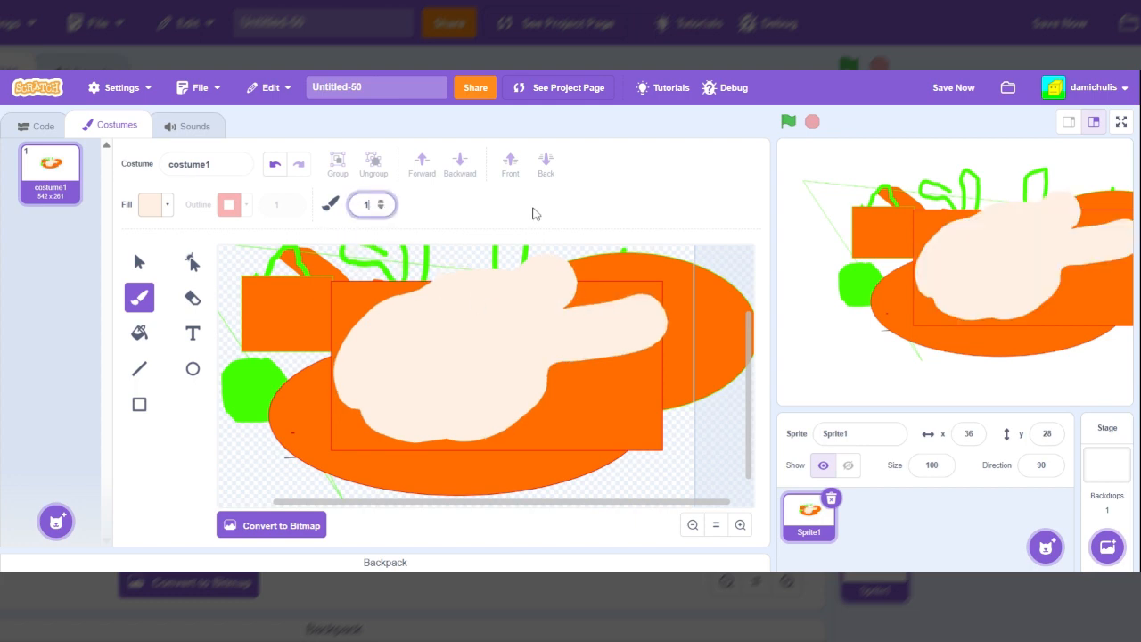
mouse_move(585, 400)
left_mouse_down()
mouse_move(599, 411)
mouse_move(643, 391)
left_mouse_up()
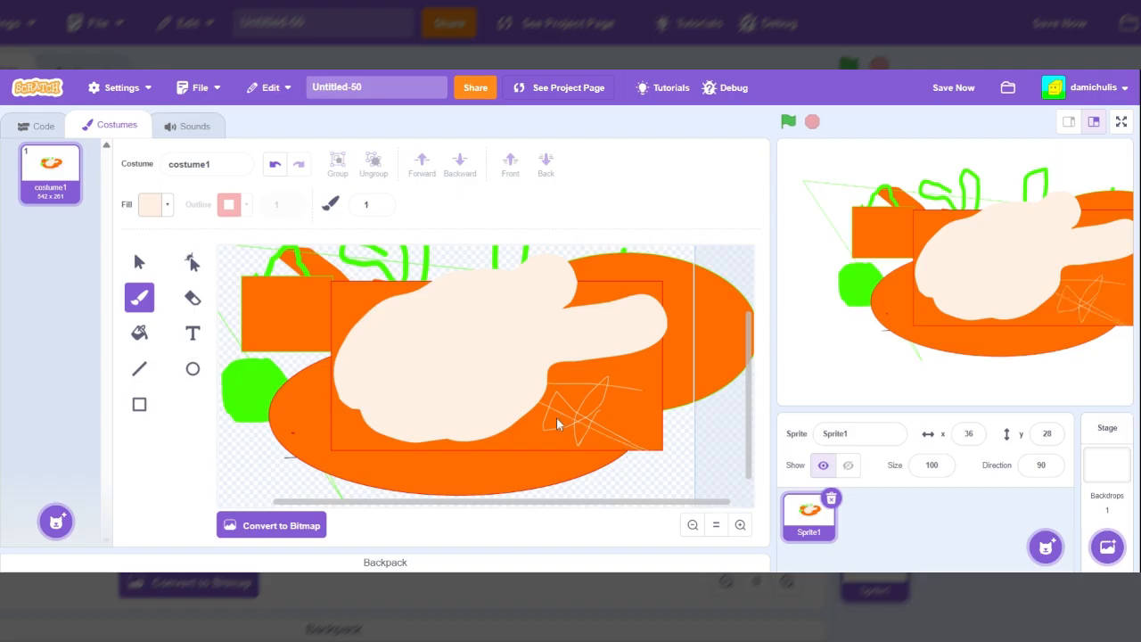
- Set the outline width to 54 and draw a peach circle with a thick red outline over the thin scribble
left_click(192, 368)
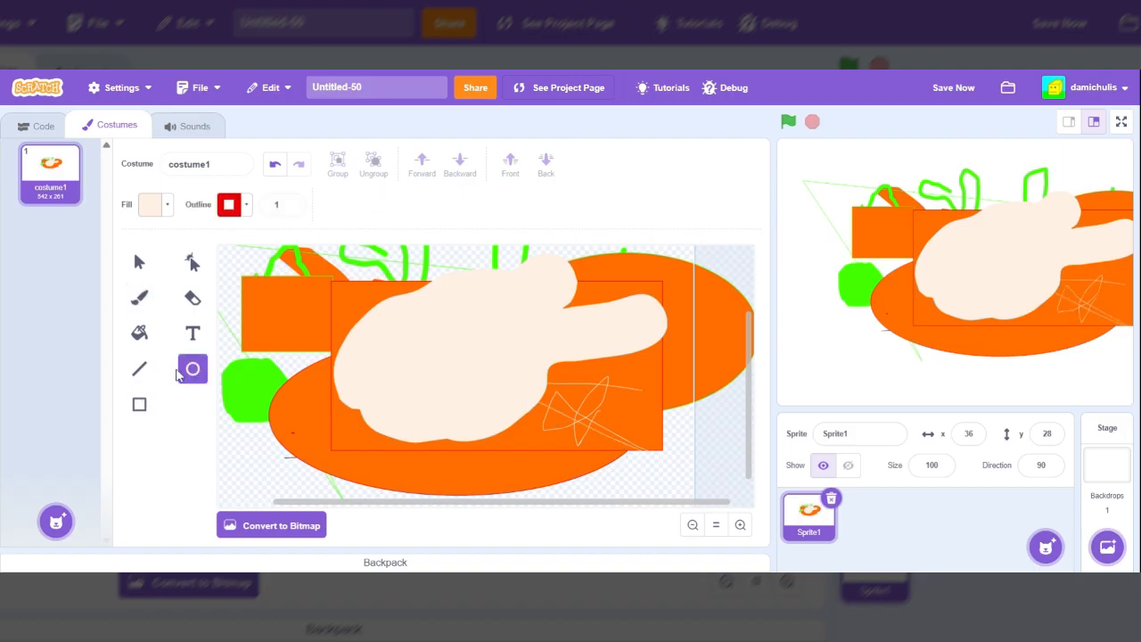
left_click(293, 204)
left_click(293, 203)
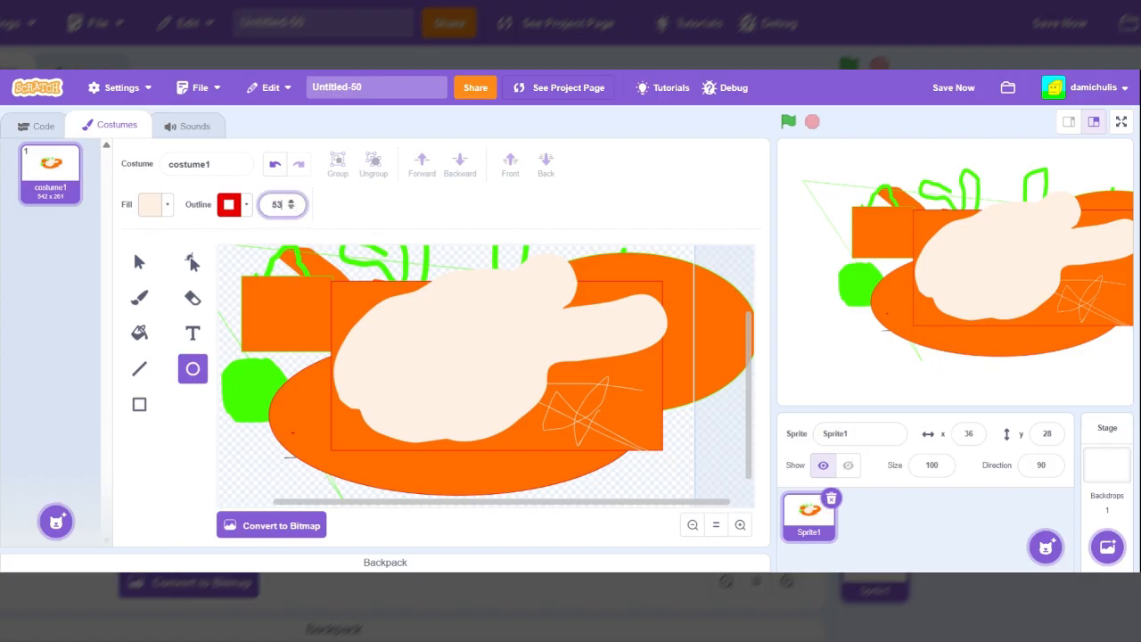
left_click_drag(649, 344, 530, 385)
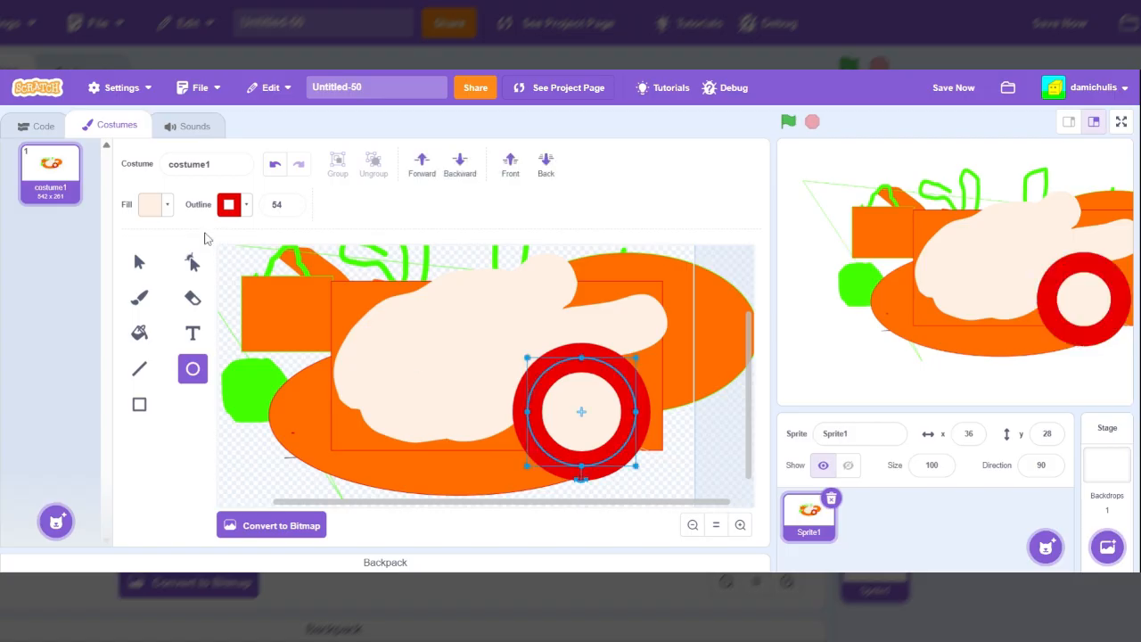
- Remove the circle's fill and move the red ring up and left onto the upper part of the peach blob
left_click(230, 206)
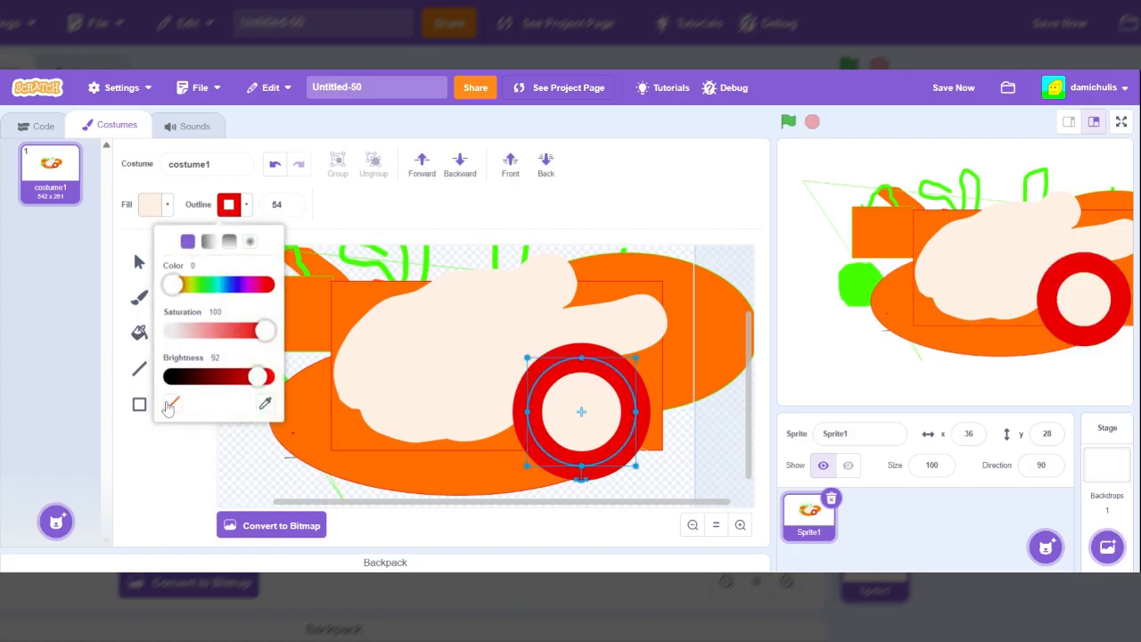
left_click(165, 207)
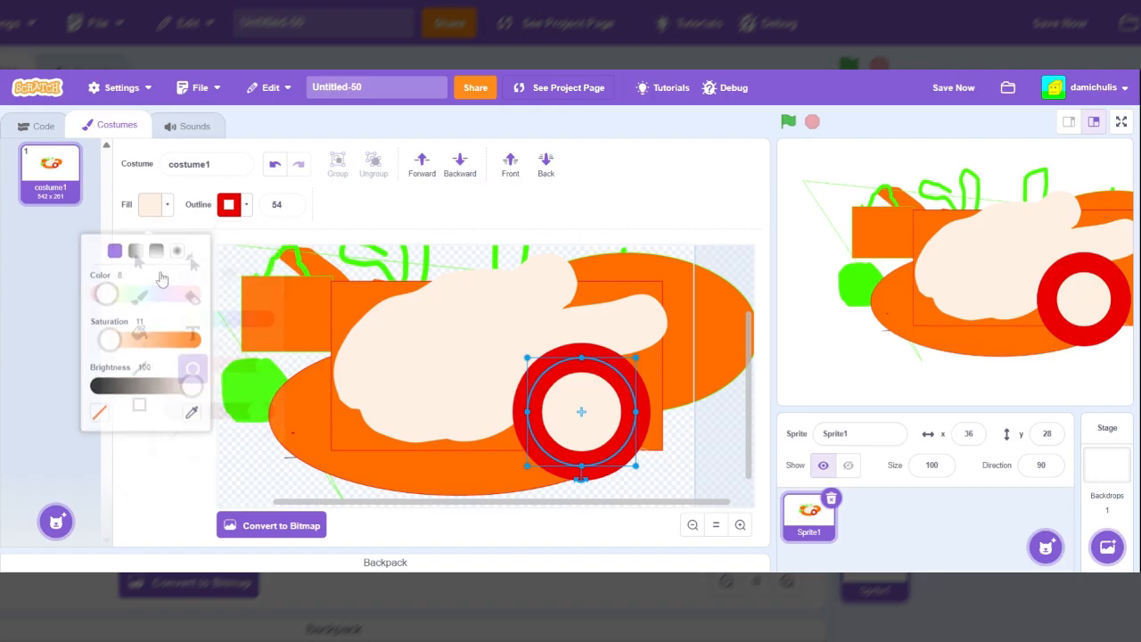
left_click(101, 405)
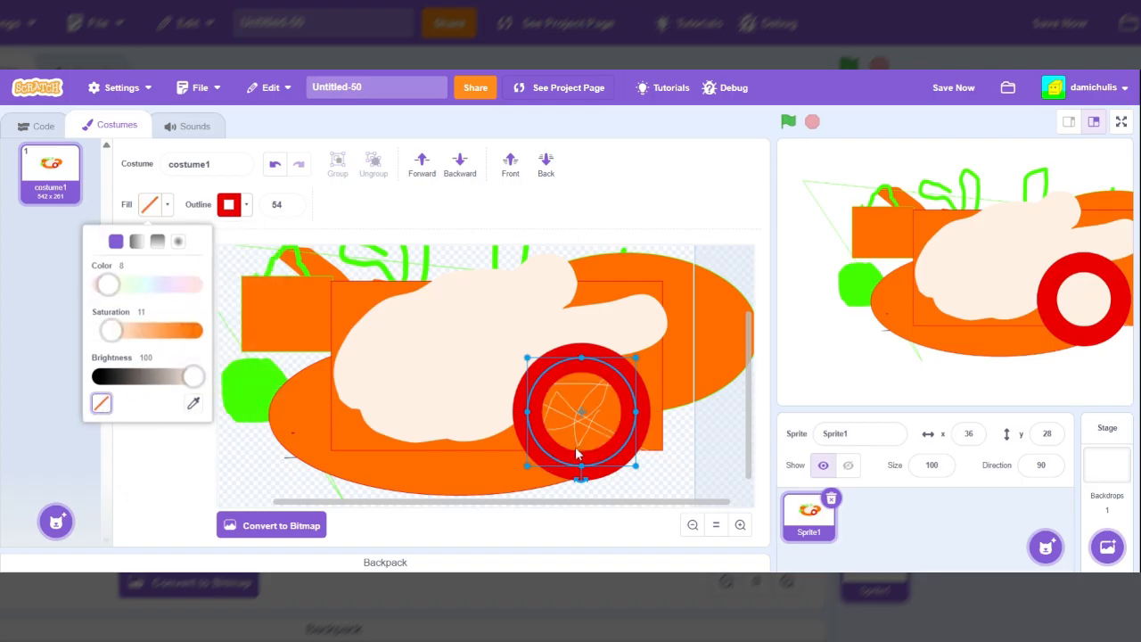
left_click_drag(558, 452, 438, 343)
- Recolour the ring's outline pale yellow with color 14 and saturation 27, and move the ring down and left onto the peach blob
left_click(230, 204)
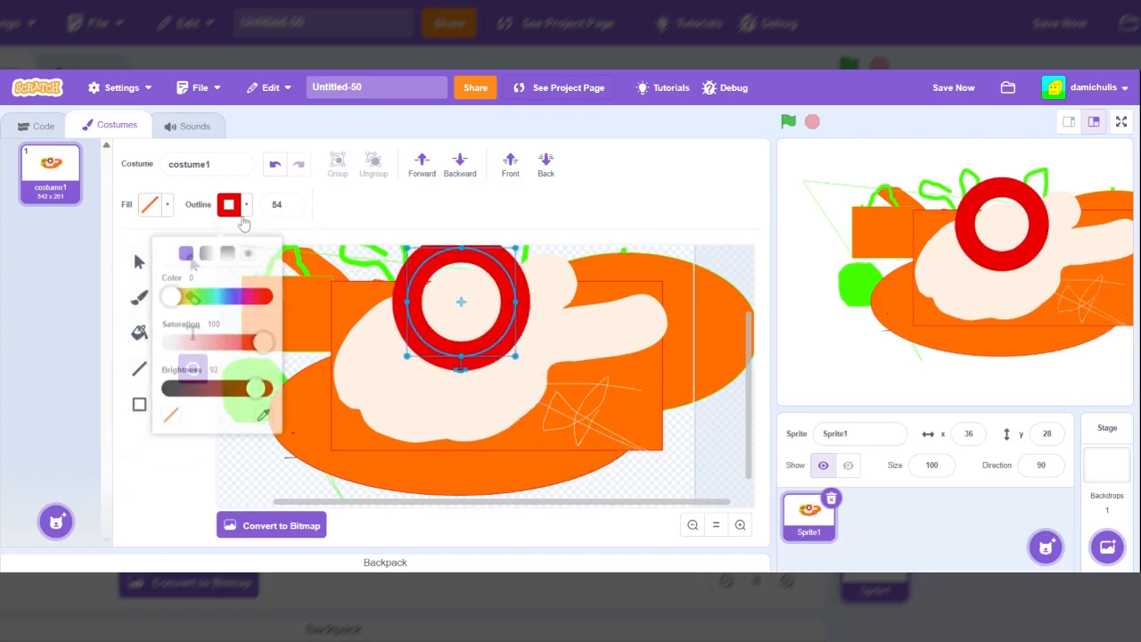
left_click_drag(173, 292, 187, 280)
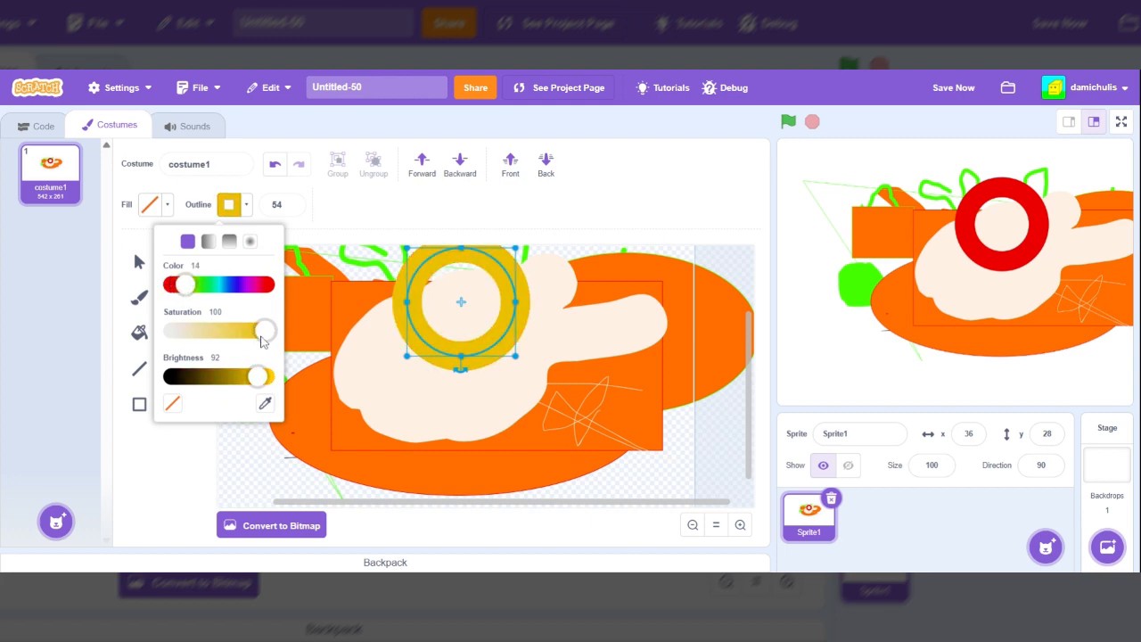
left_click_drag(264, 330, 204, 331)
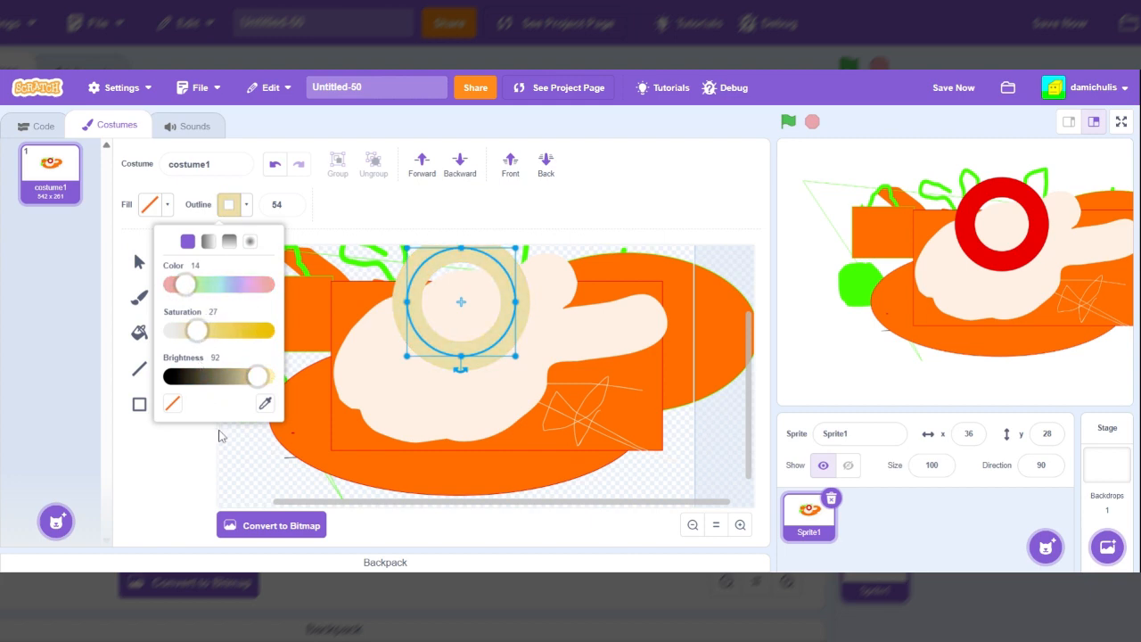
left_click(206, 460)
left_click_drag(434, 347, 401, 382)
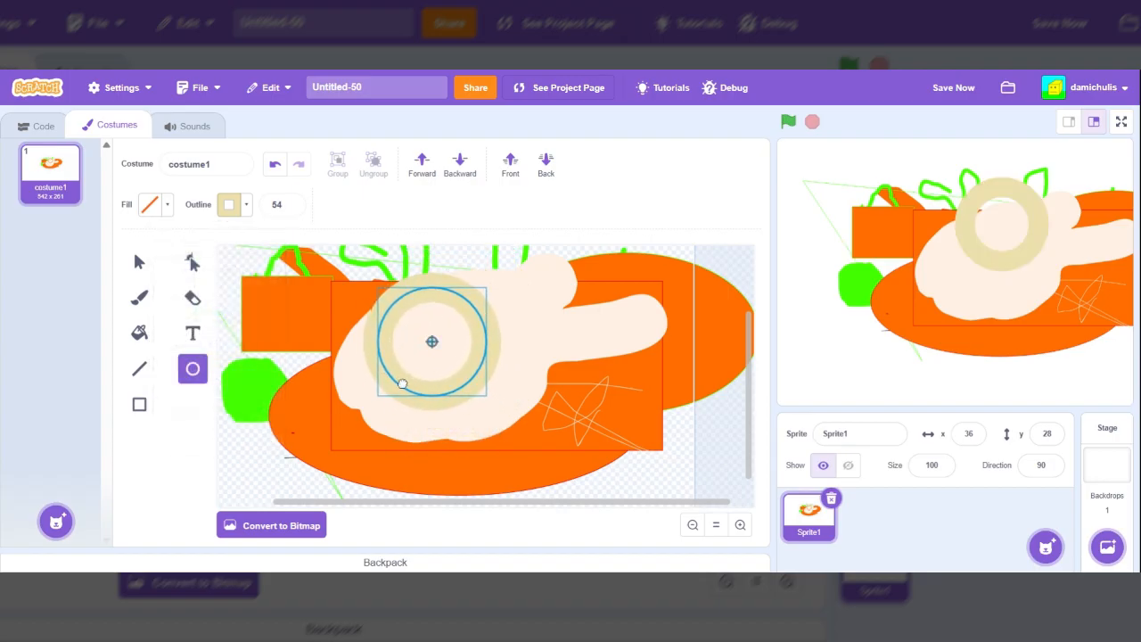
left_click(690, 466)
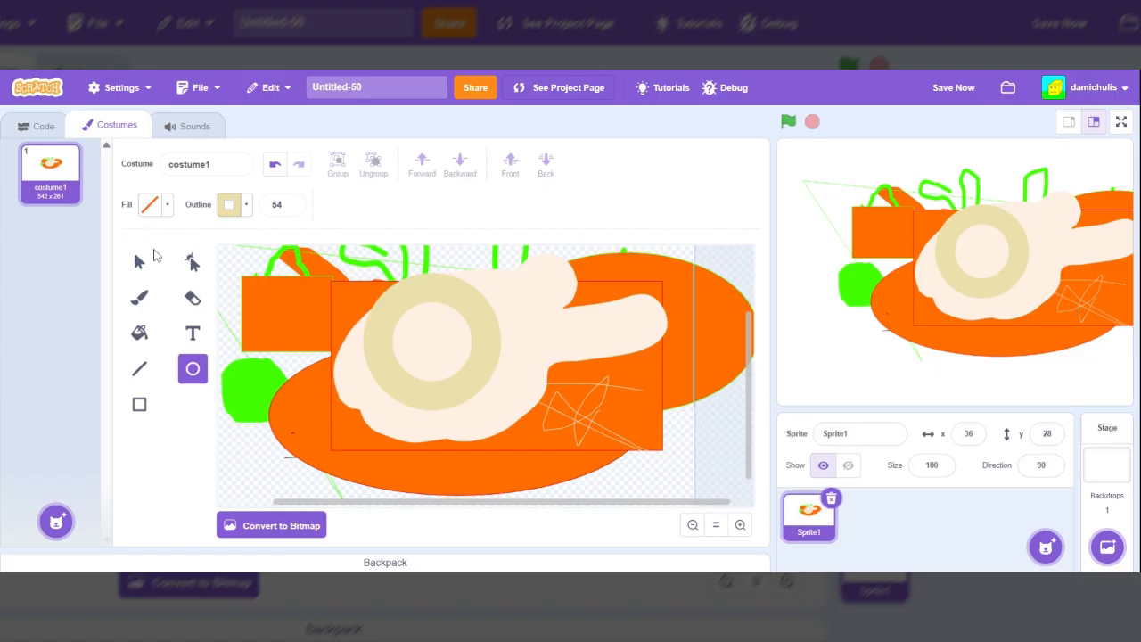
- Set the outline width to 66 and draw a thick diagonal line across the lower part of the peach blob
left_click(140, 261)
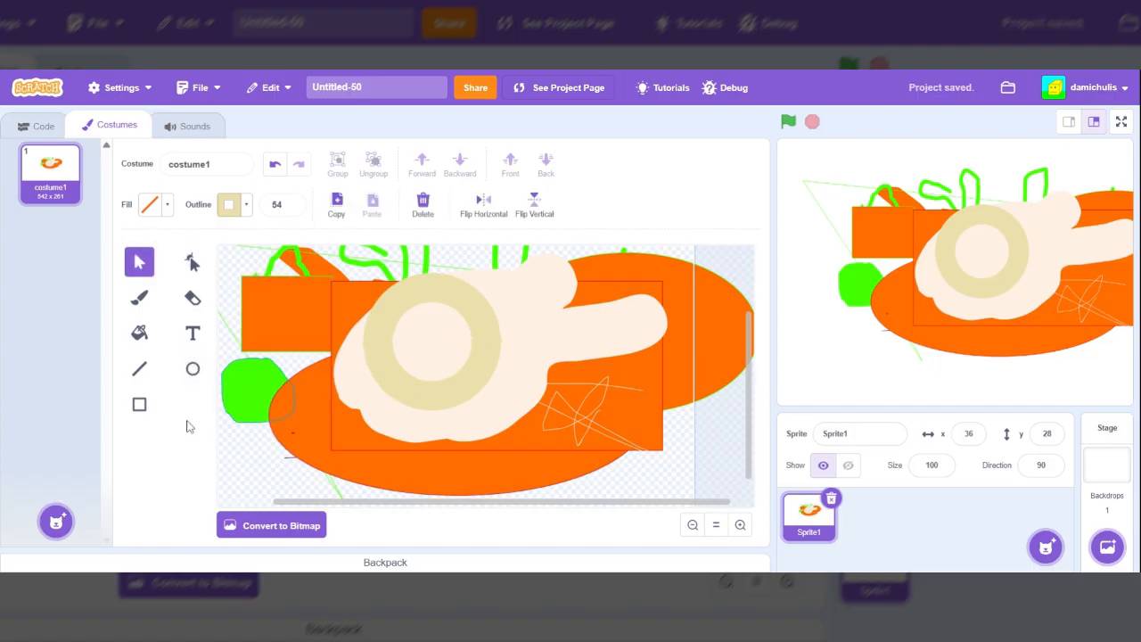
left_click(139, 368)
left_click(290, 202)
left_click(291, 204)
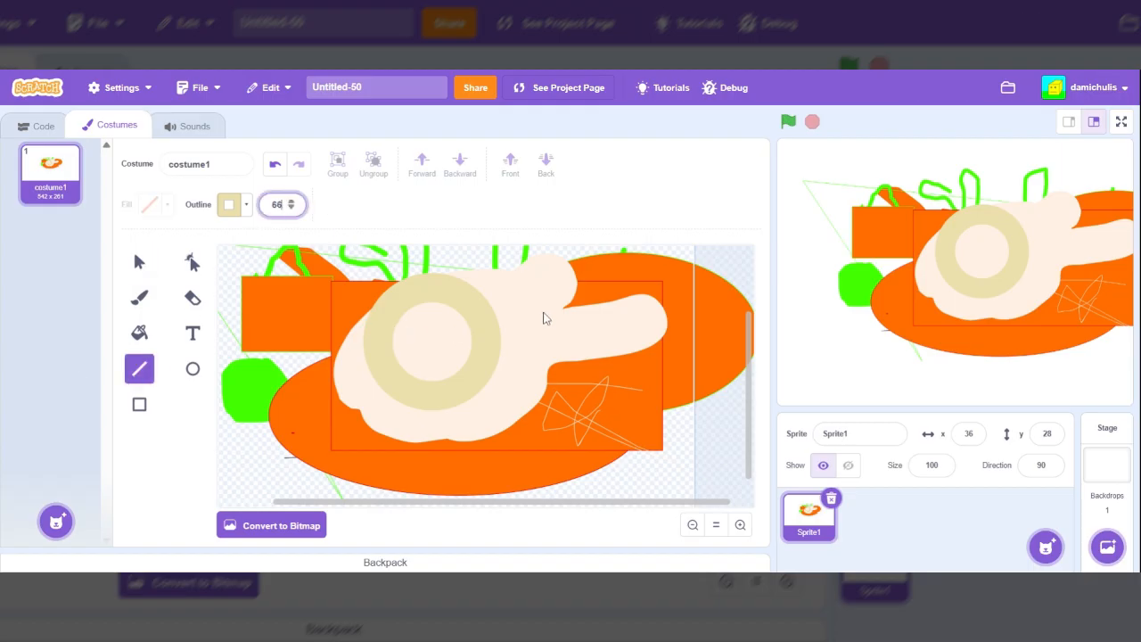
mouse_move(678, 332)
left_mouse_down()
mouse_move(619, 422)
mouse_move(486, 422)
left_mouse_up()
- Draw an unfilled rectangle with the thick pale yellow outline over the lower part of the ring and blob
left_click(140, 404)
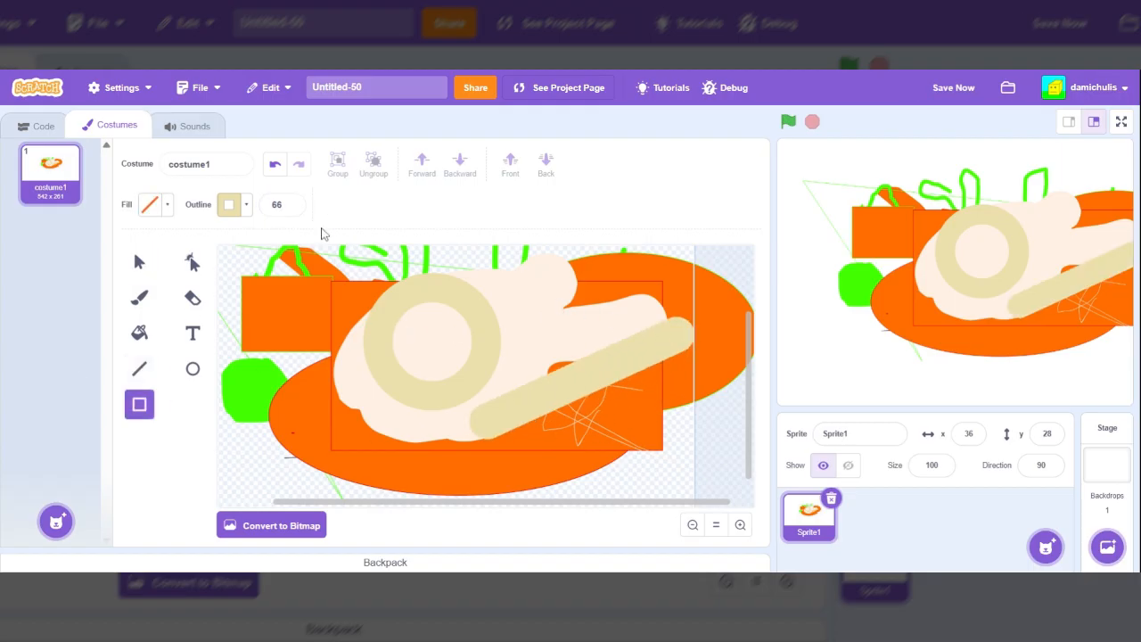
left_click_drag(334, 340, 522, 412)
left_click(257, 374)
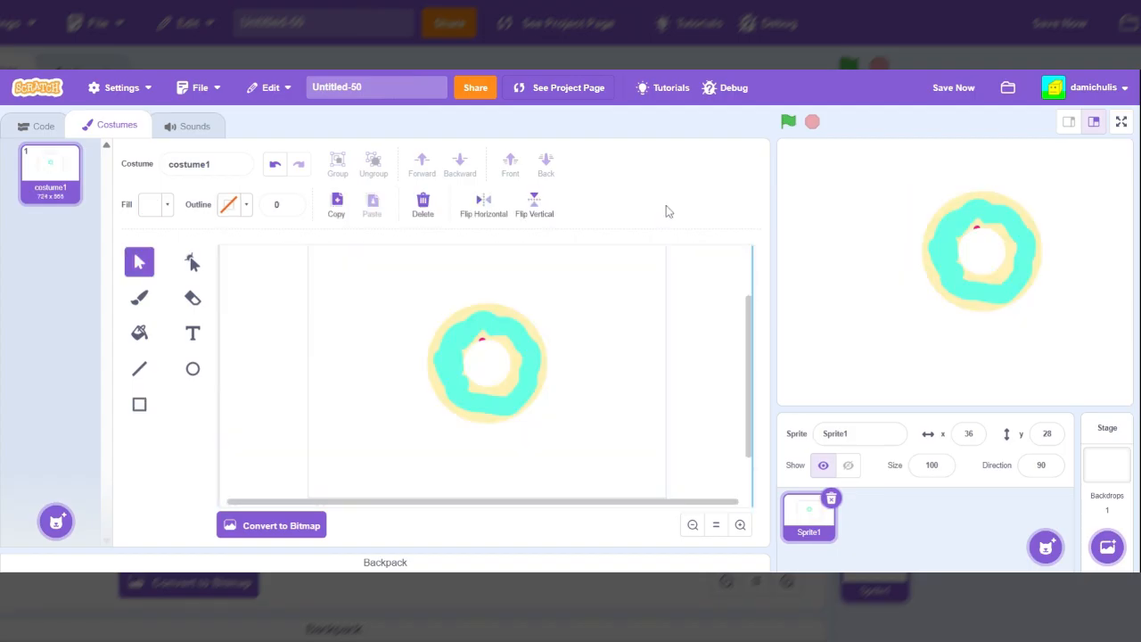
- Zoom in on the donut drawing and return to the default zoom
left_click(740, 526)
left_click(739, 526)
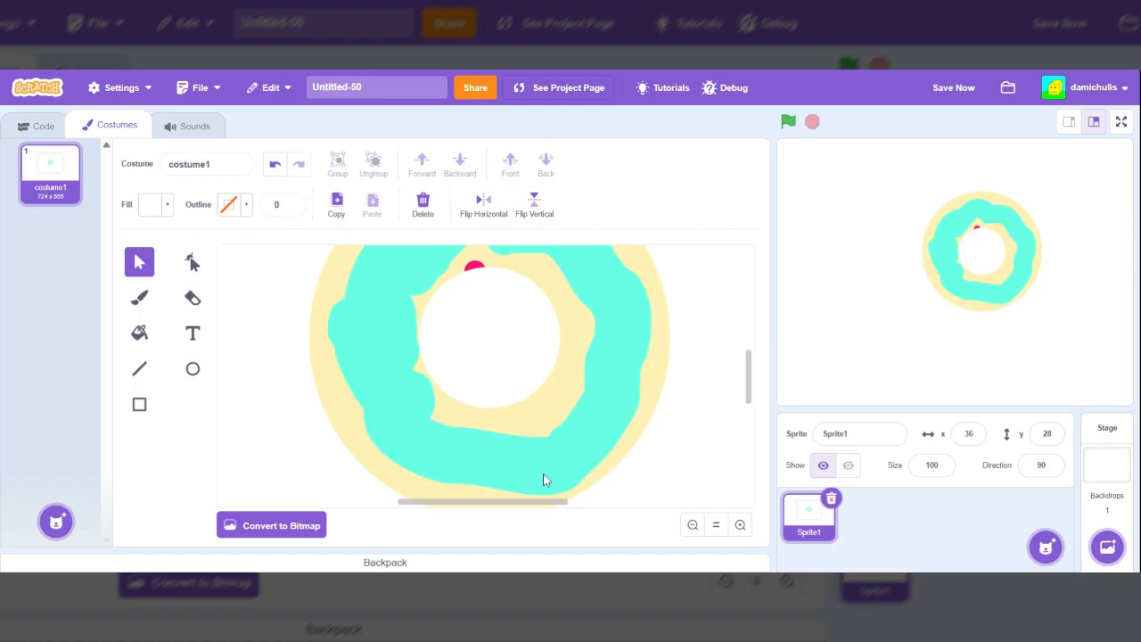
left_click(721, 528)
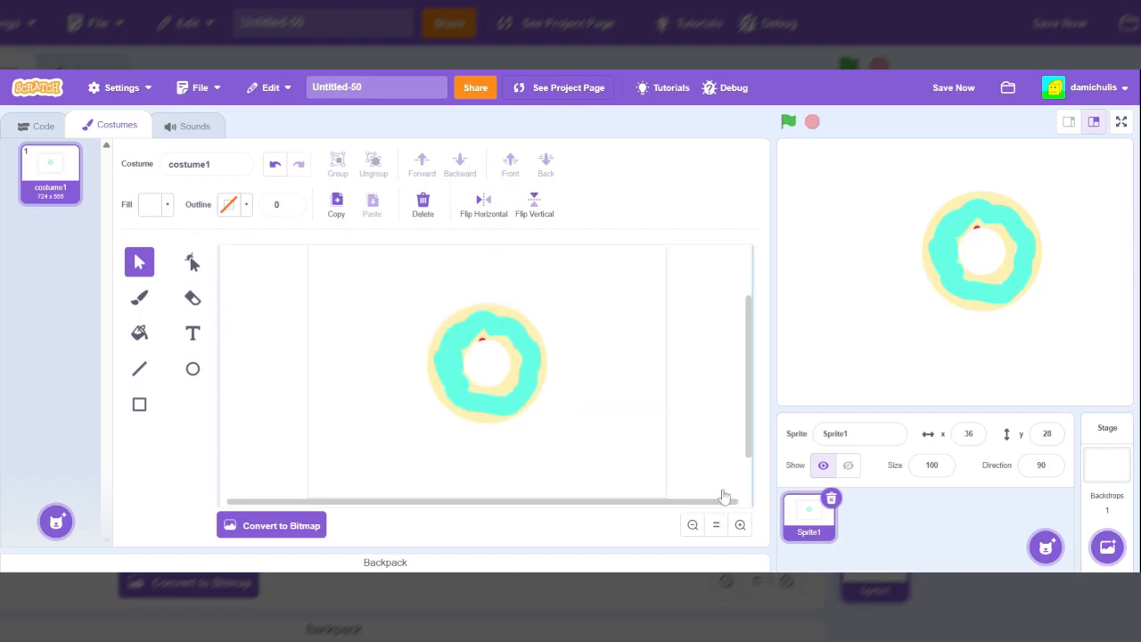
left_click(637, 379)
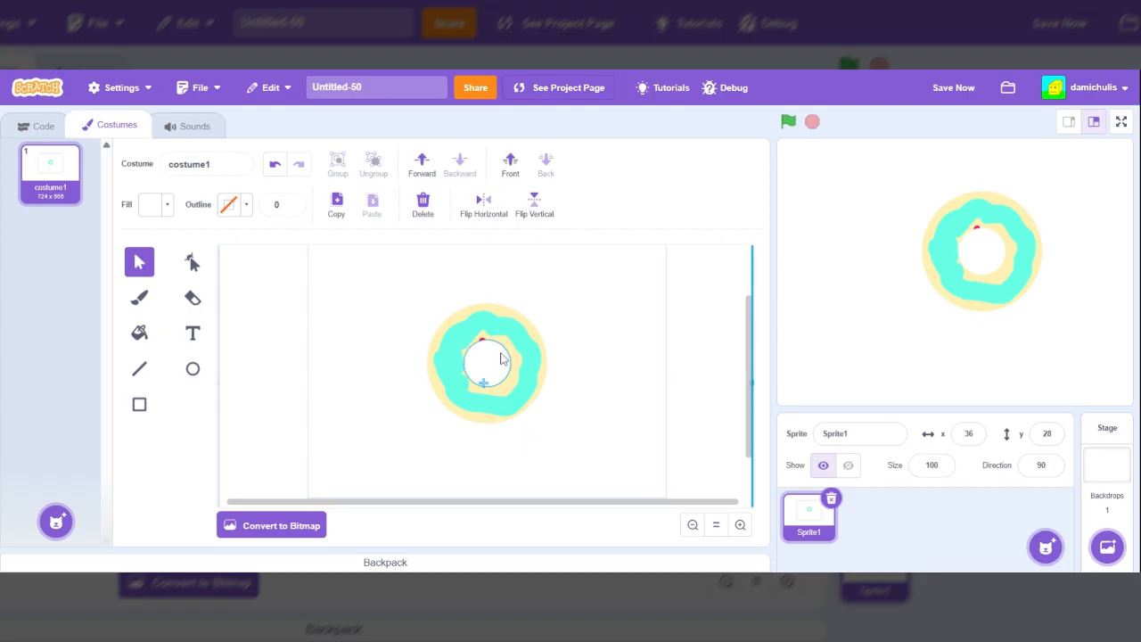
- Examine up close how the white centre circle and the pink circle overlap in the donut, selecting each one
left_click(738, 525)
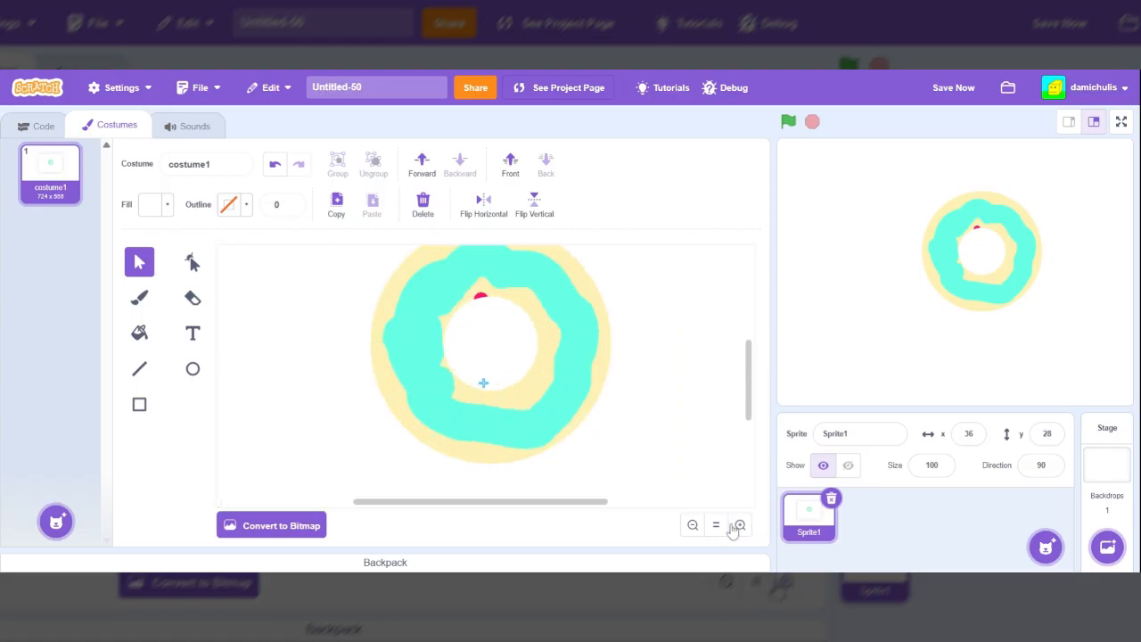
left_click(738, 526)
scroll(578, 395, "up", 2)
scroll(577, 394, "right", 1)
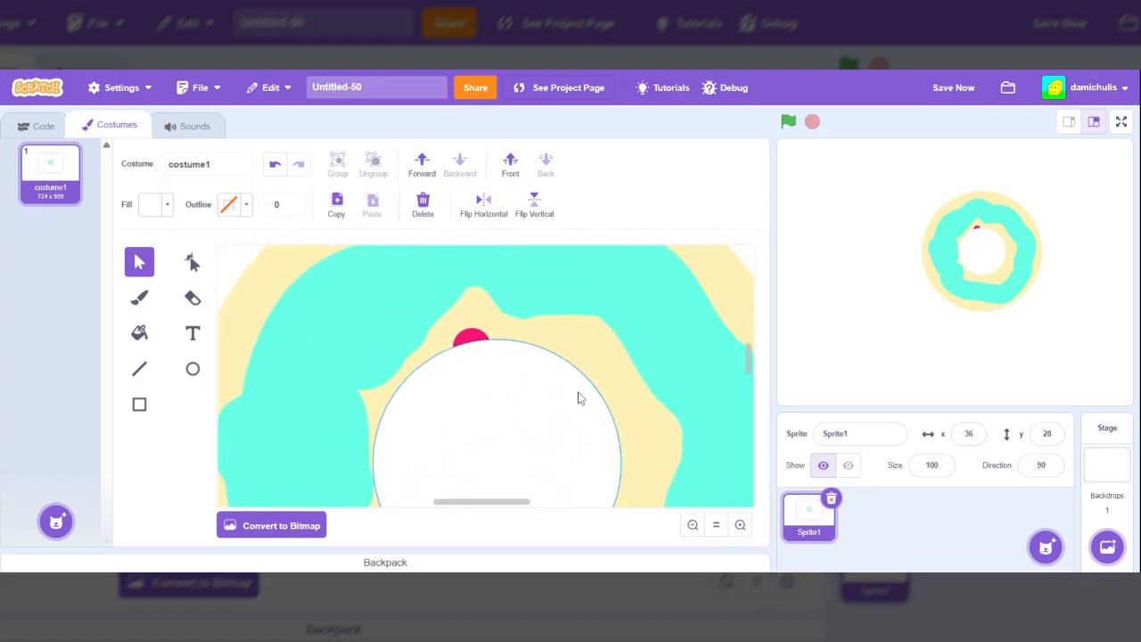
scroll(579, 396, "up", 1)
left_click(746, 530)
left_click(747, 533)
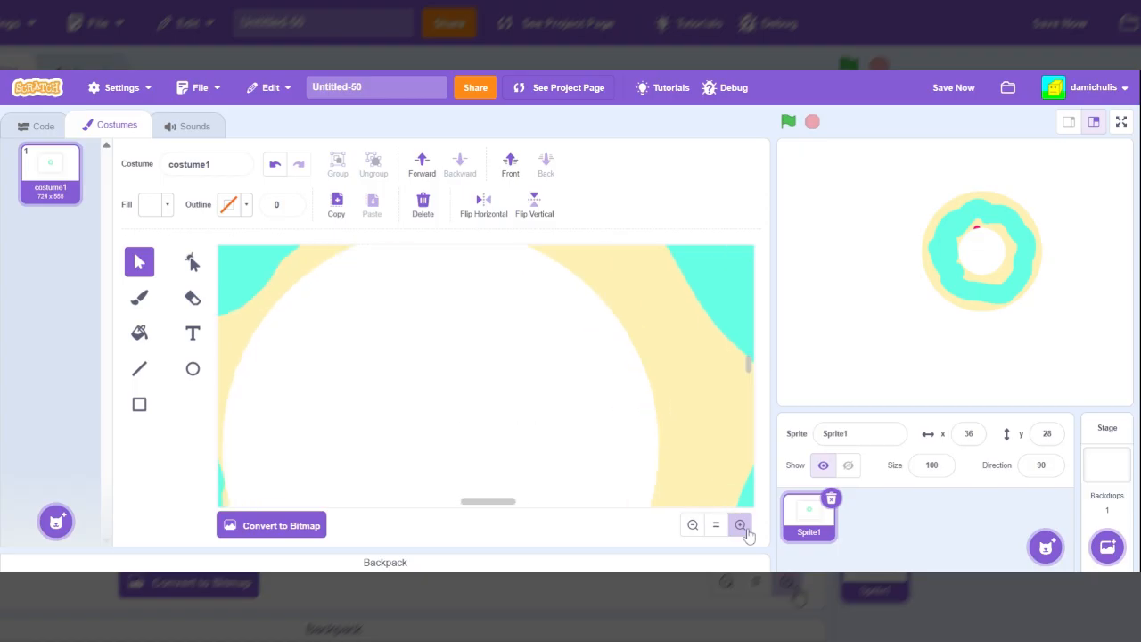
left_click(484, 365)
scroll(486, 365, "up", 1)
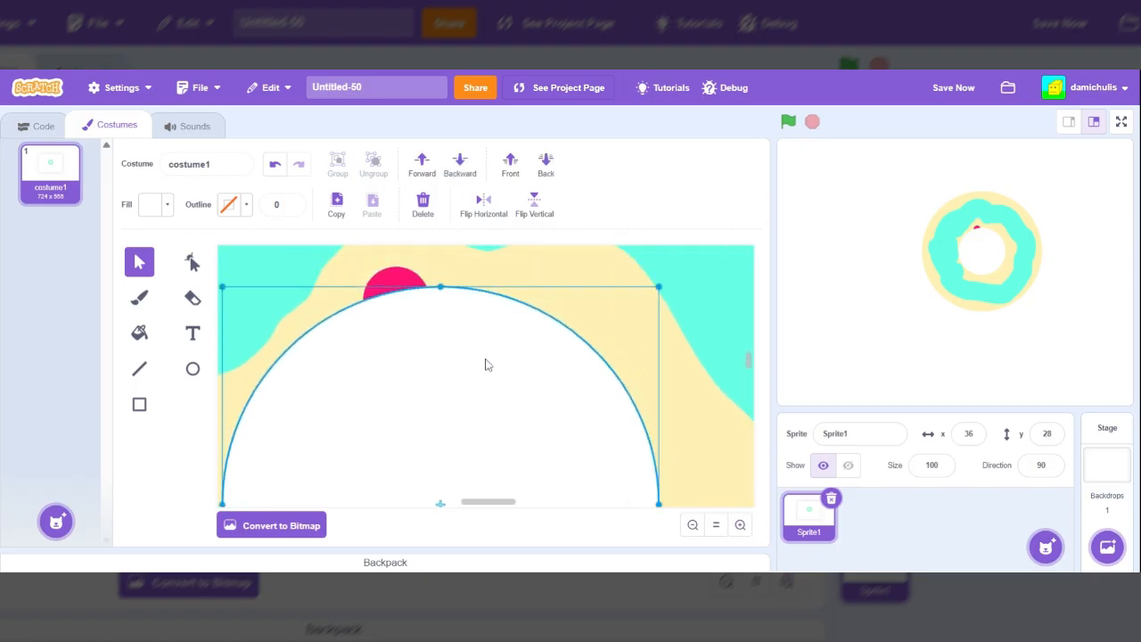
left_click(392, 285)
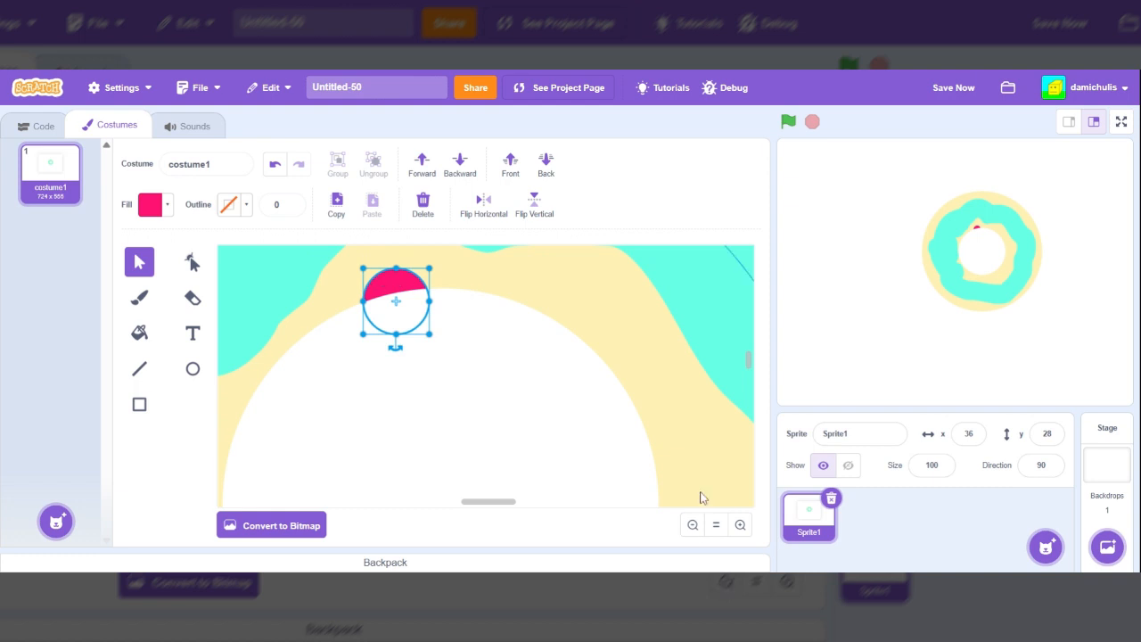
left_click(716, 524)
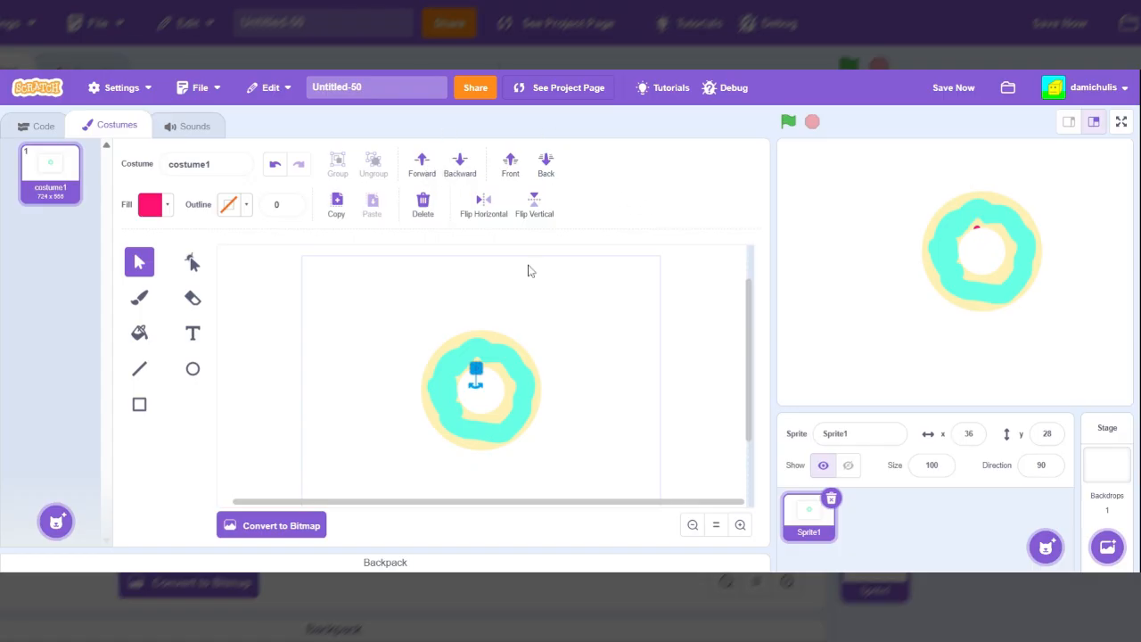
- Send the teal icing one layer backward behind the pale yellow ring and bring it forward again
left_click(472, 424)
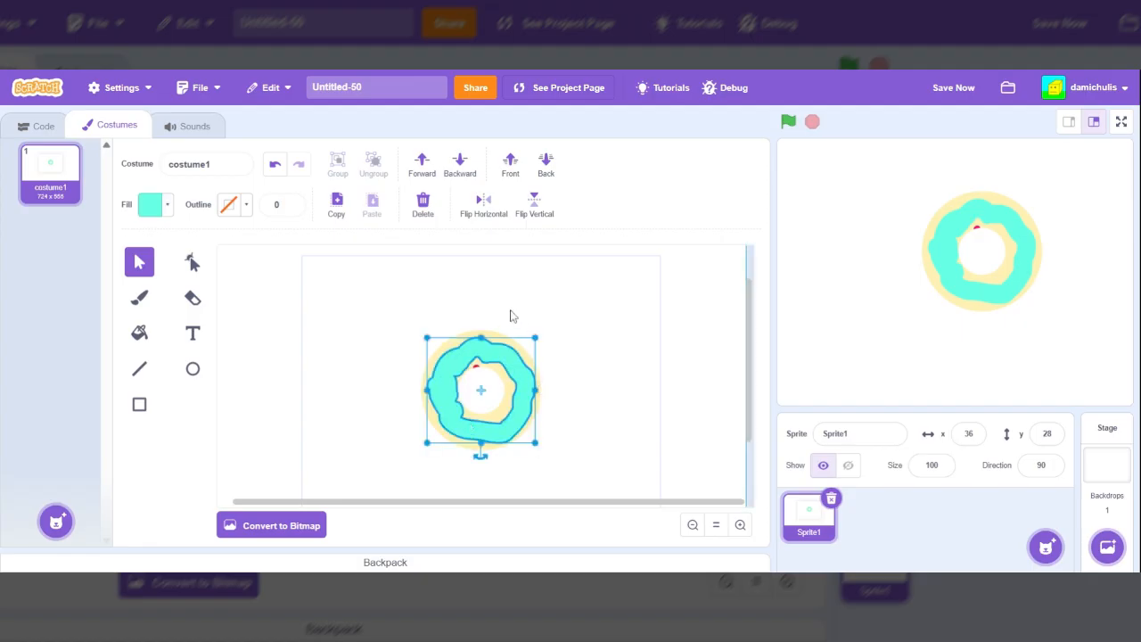
left_click(472, 175)
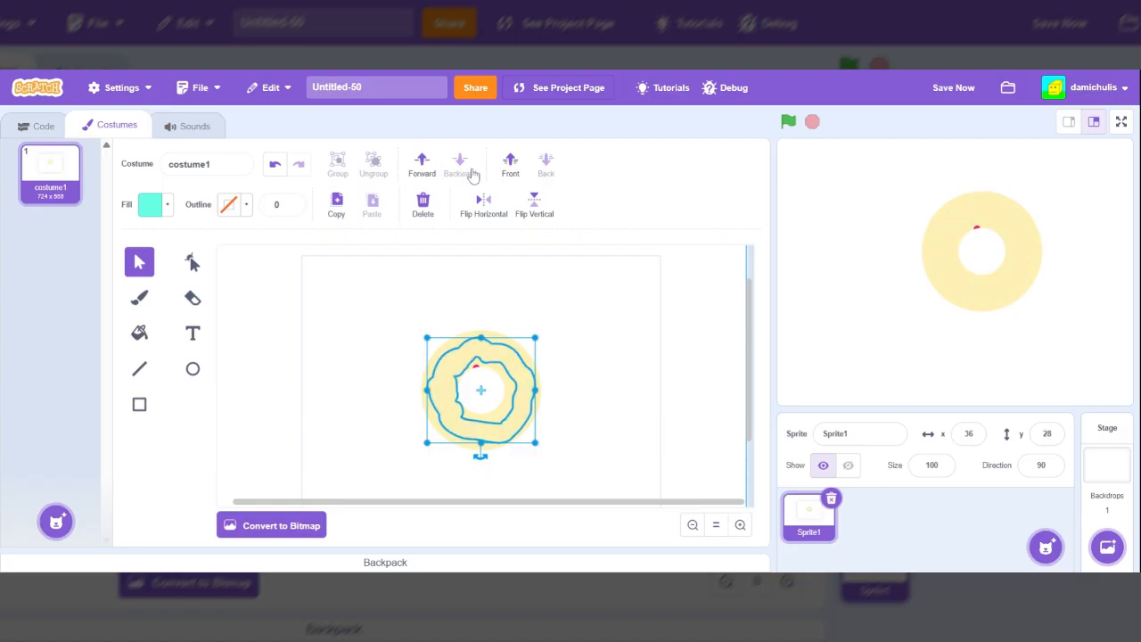
left_click(423, 168)
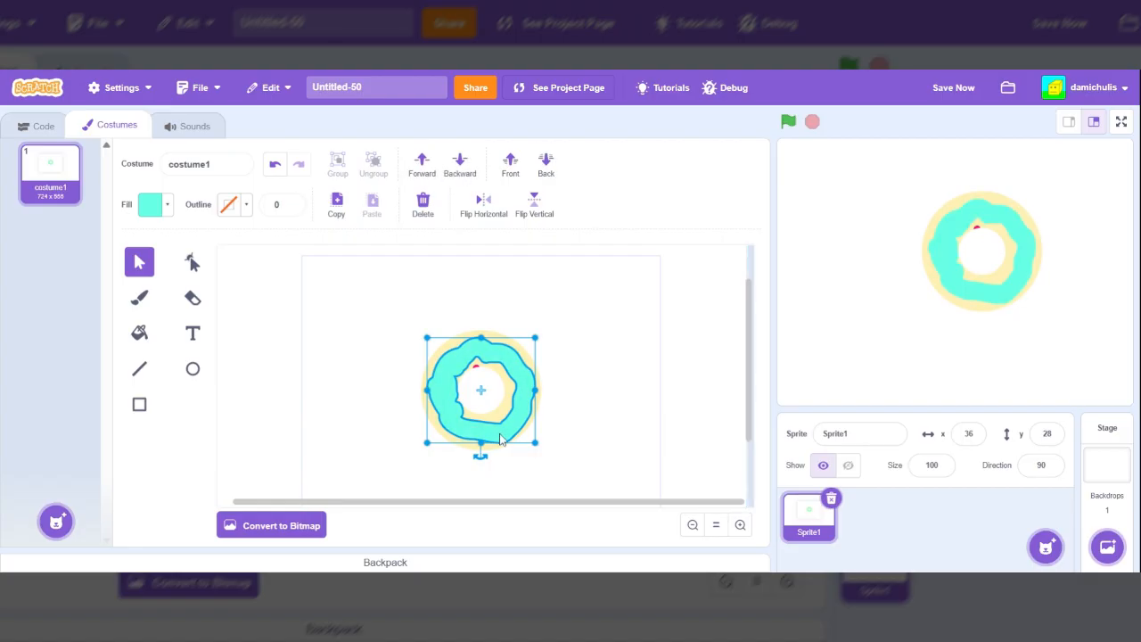
- Move the teal icing up and right of the donut's centre and try it at the very front and the very back
left_click_drag(500, 439, 524, 397)
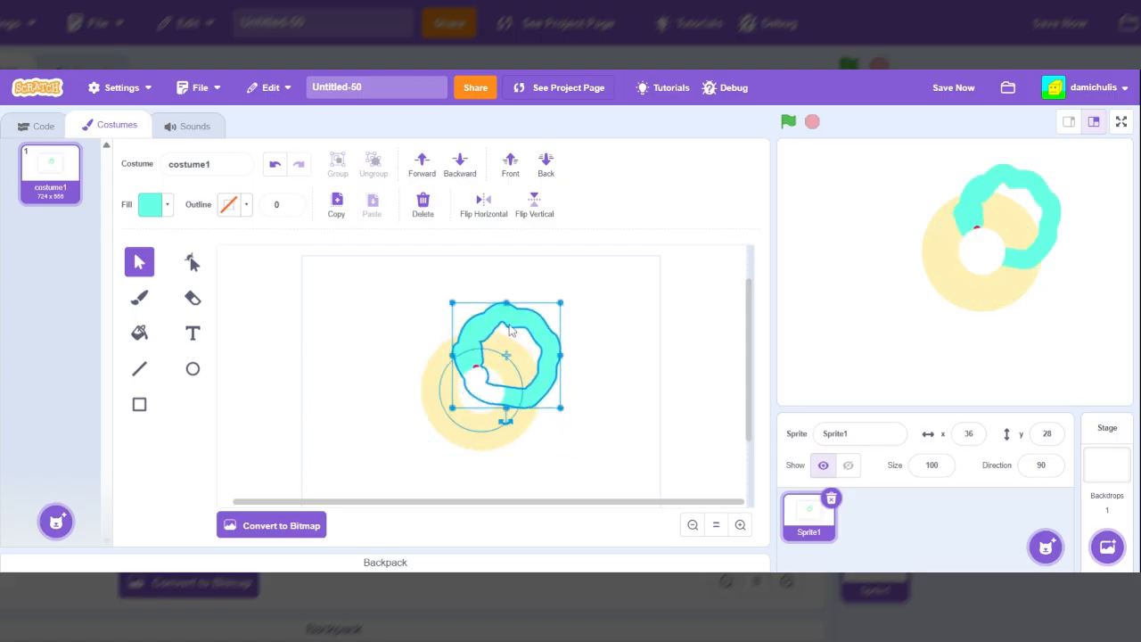
left_click(517, 171)
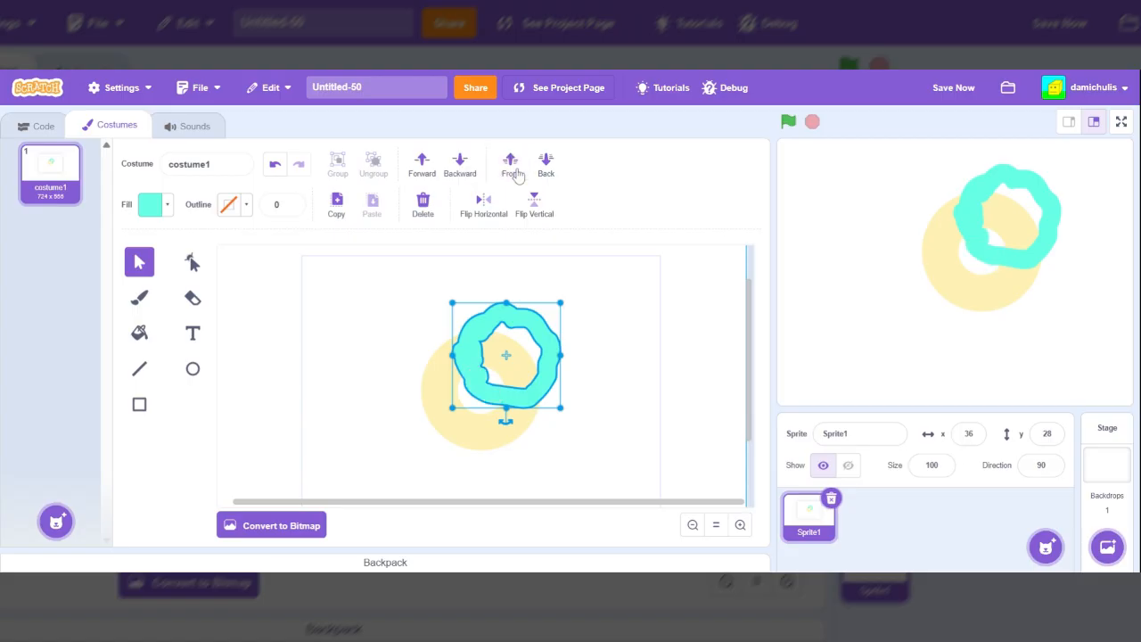
left_click(542, 165)
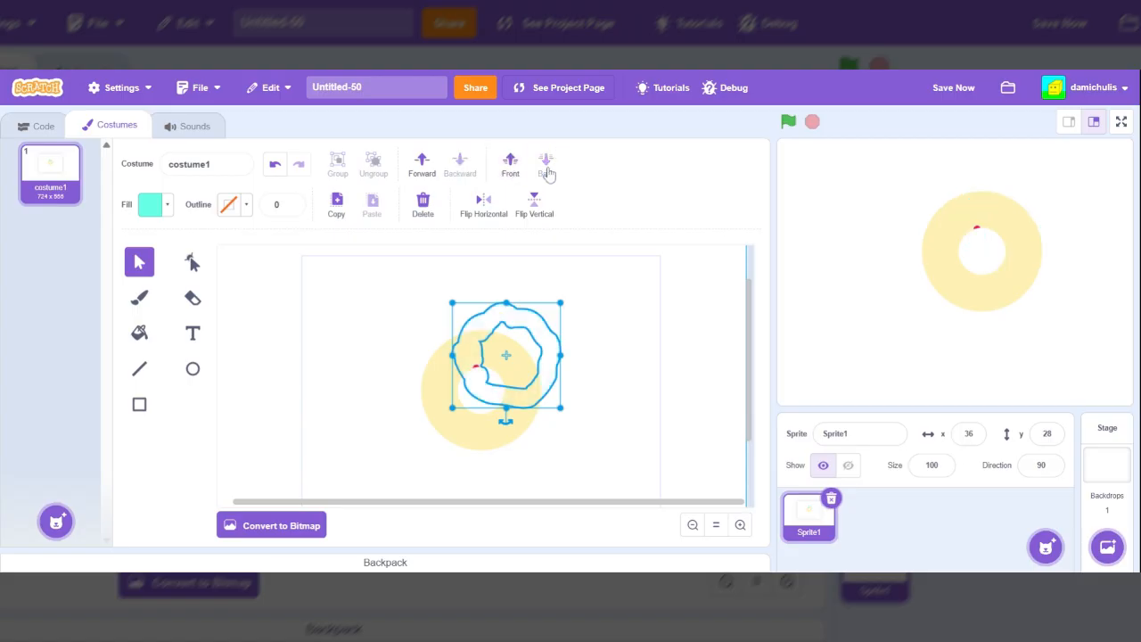
- Step the teal icing forward over the other donut shapes, and step it backward behind all of them again
left_click(426, 169)
left_click(427, 169)
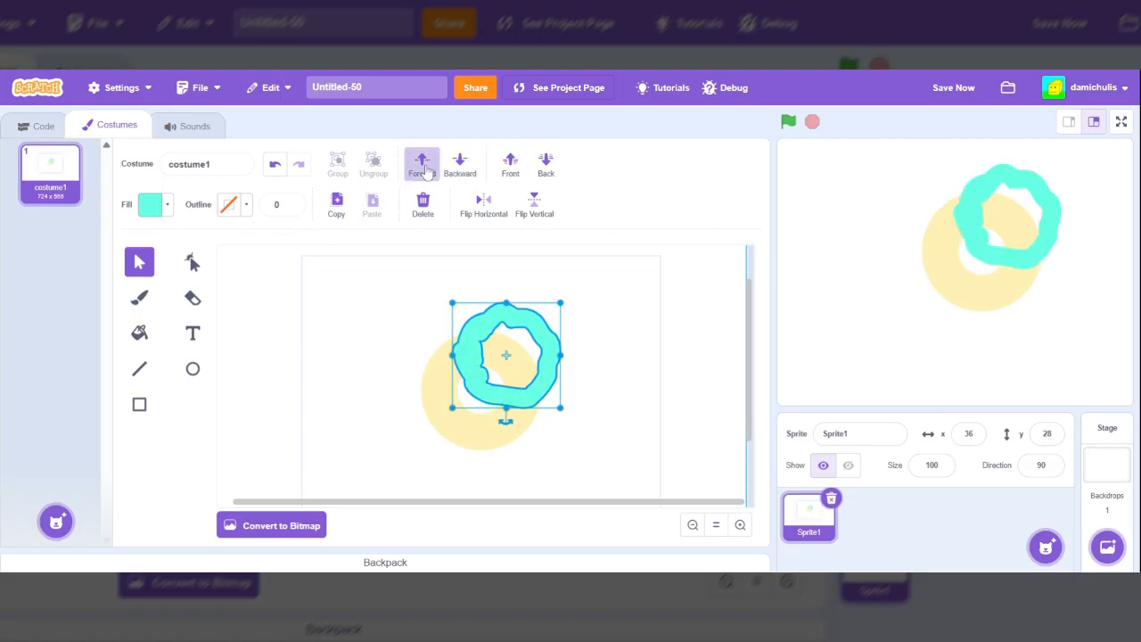
left_click(462, 168)
left_click(463, 168)
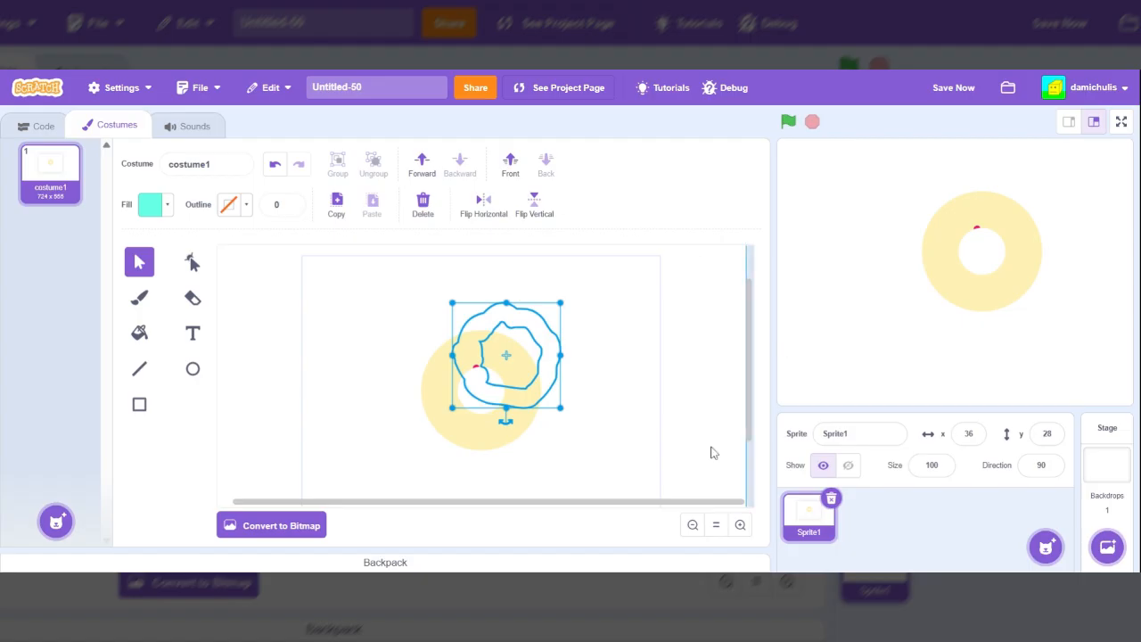
- Bring the teal icing forward one layer at a time until it lies in front of every other donut shape
left_click(740, 524)
scroll(588, 359, "up", 1)
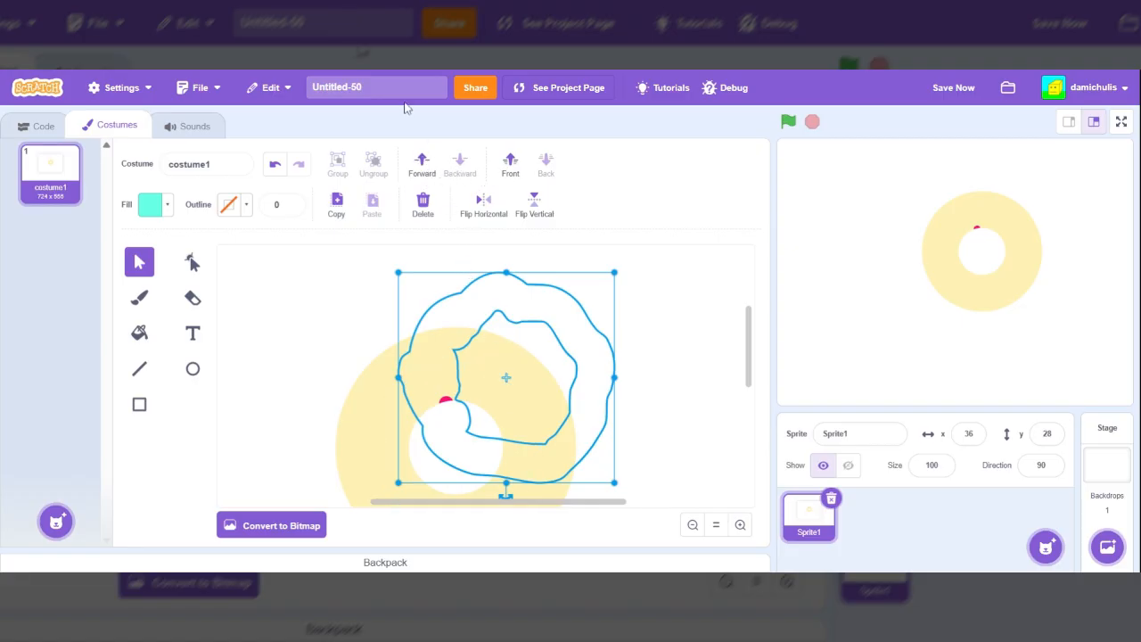
left_click(419, 169)
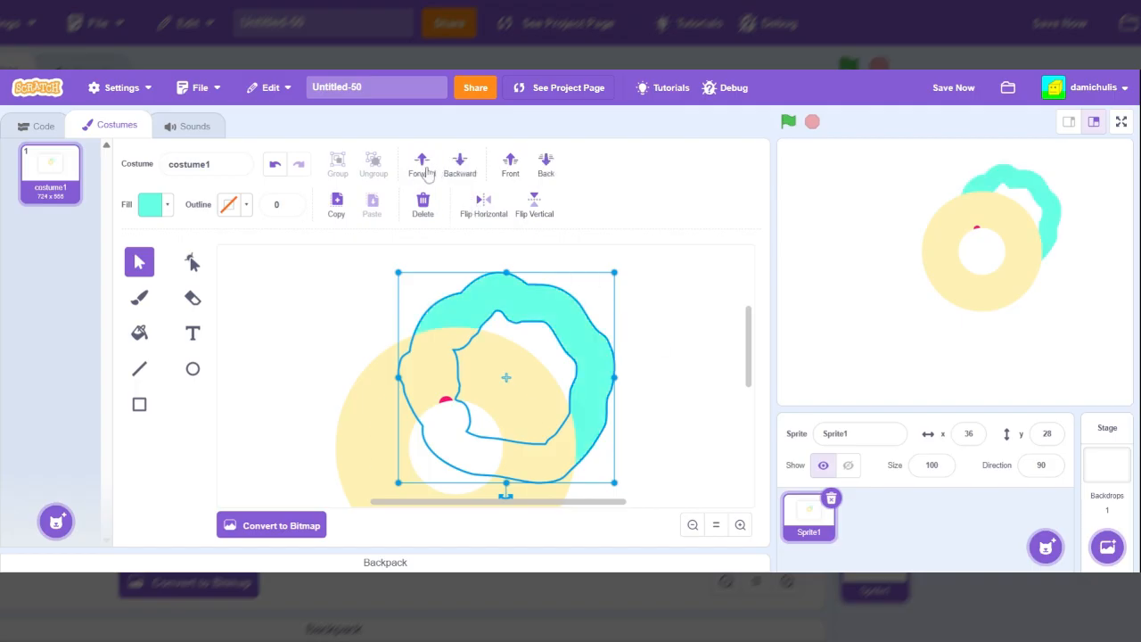
left_click(424, 170)
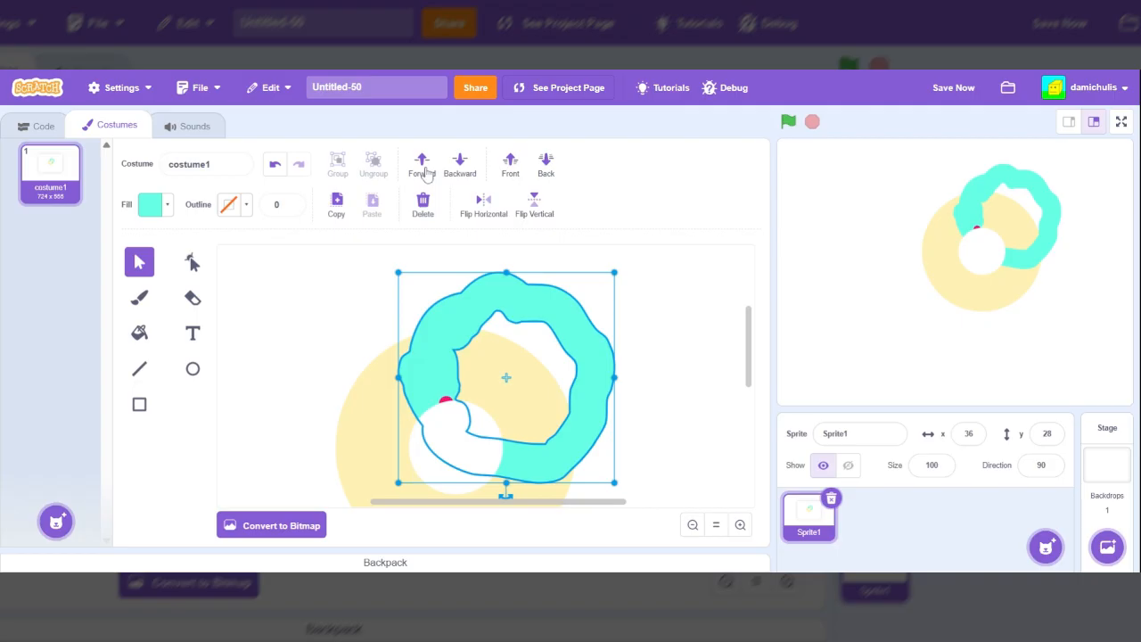
left_click(426, 173)
left_click(424, 170)
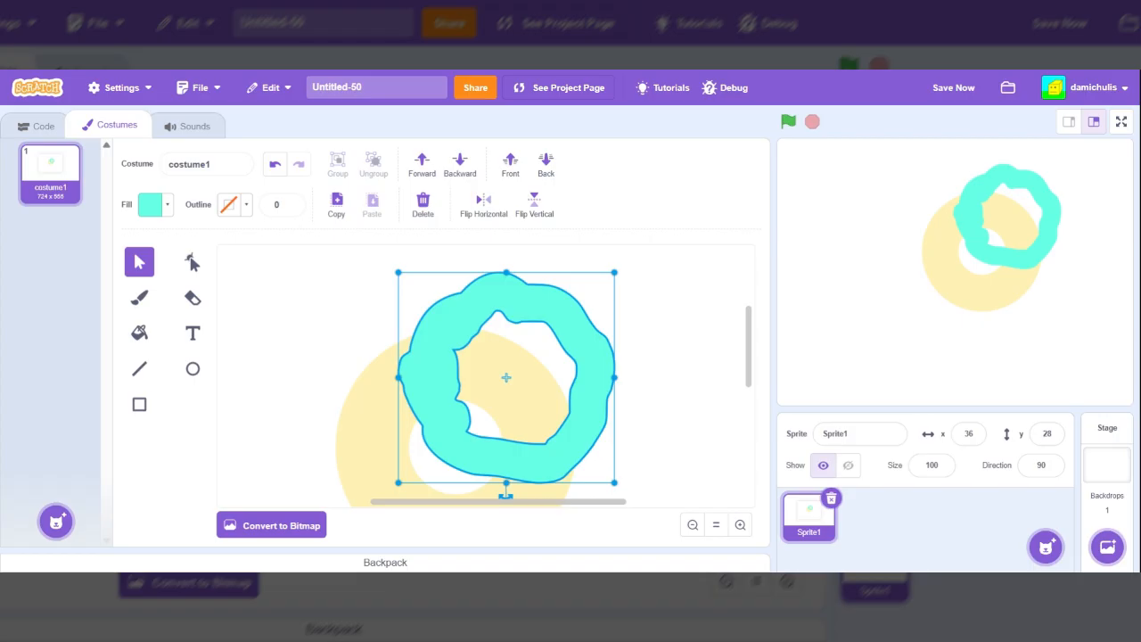
- Delete the teal icing and select the pale yellow donut ring
left_click(424, 207)
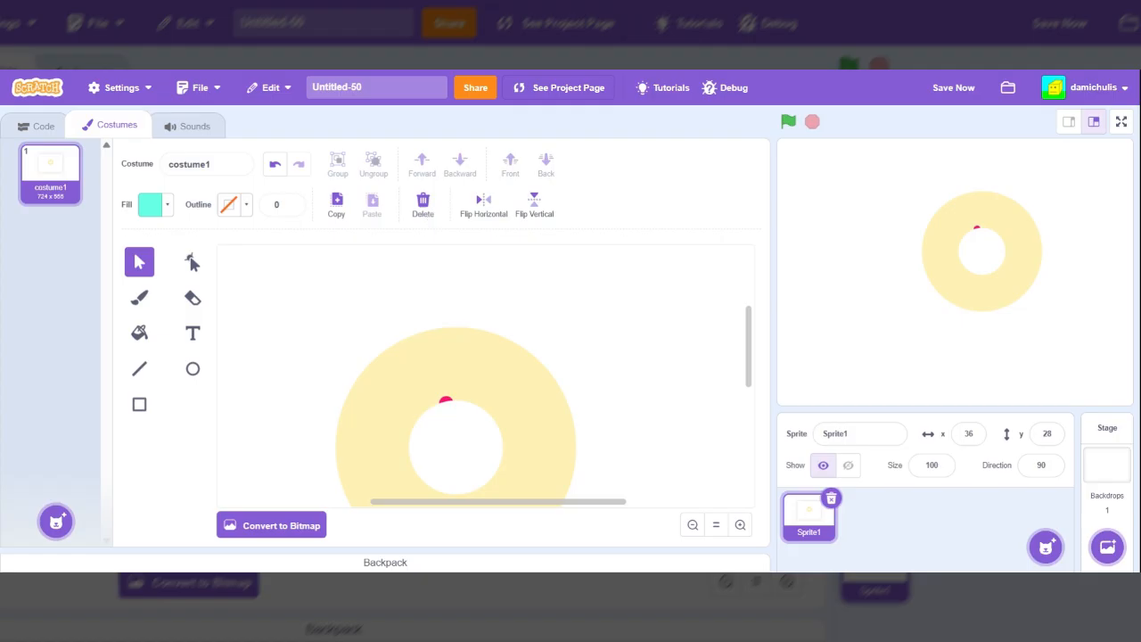
left_click(527, 424)
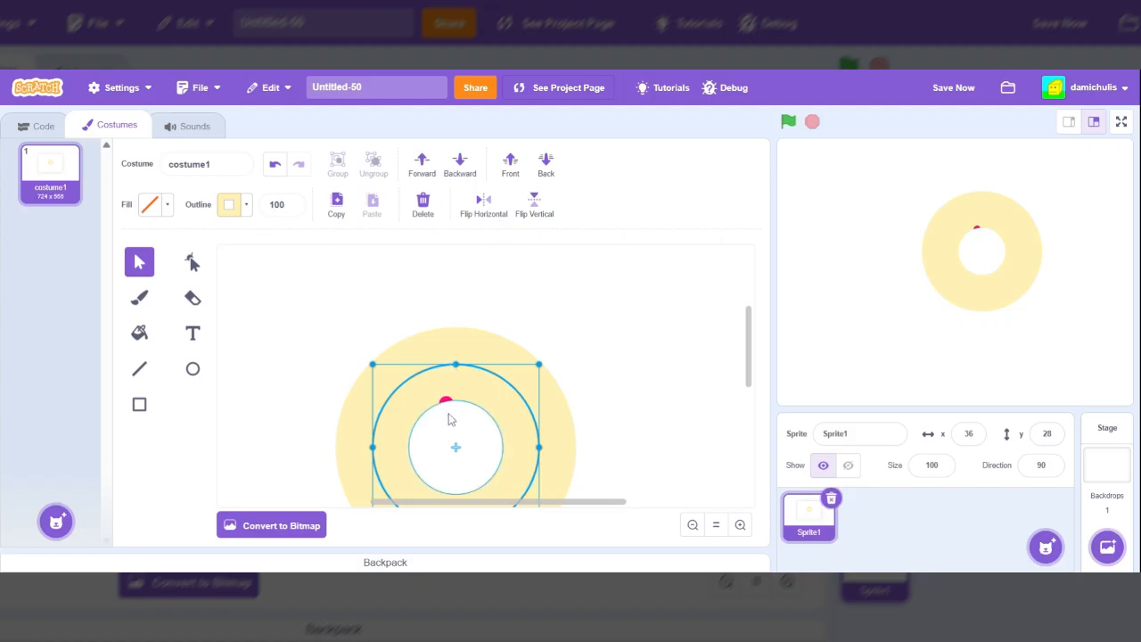
- Paint a thick purple loop with brush size 50 above and left of the donut, and select it
left_click(145, 304)
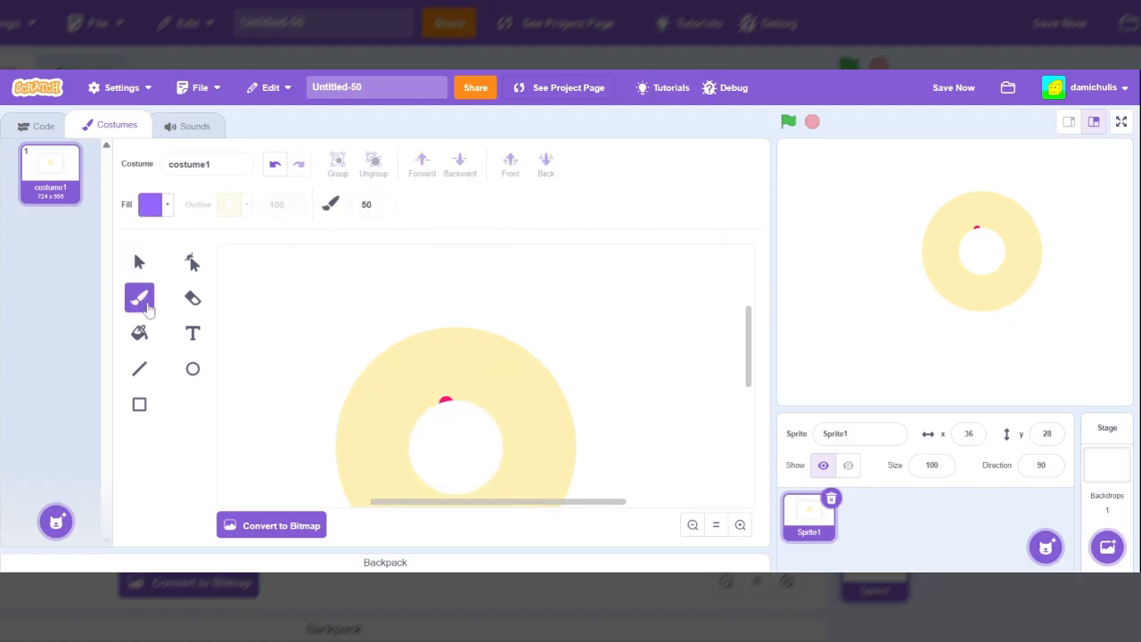
left_click_drag(293, 282, 255, 288)
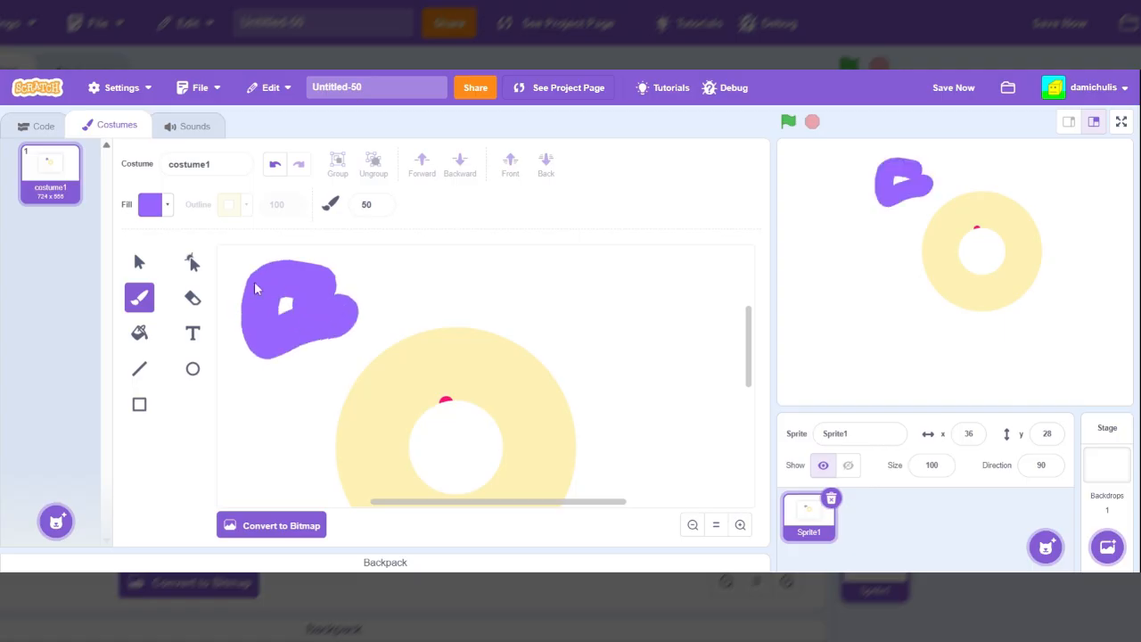
left_click(140, 261)
left_click(297, 330)
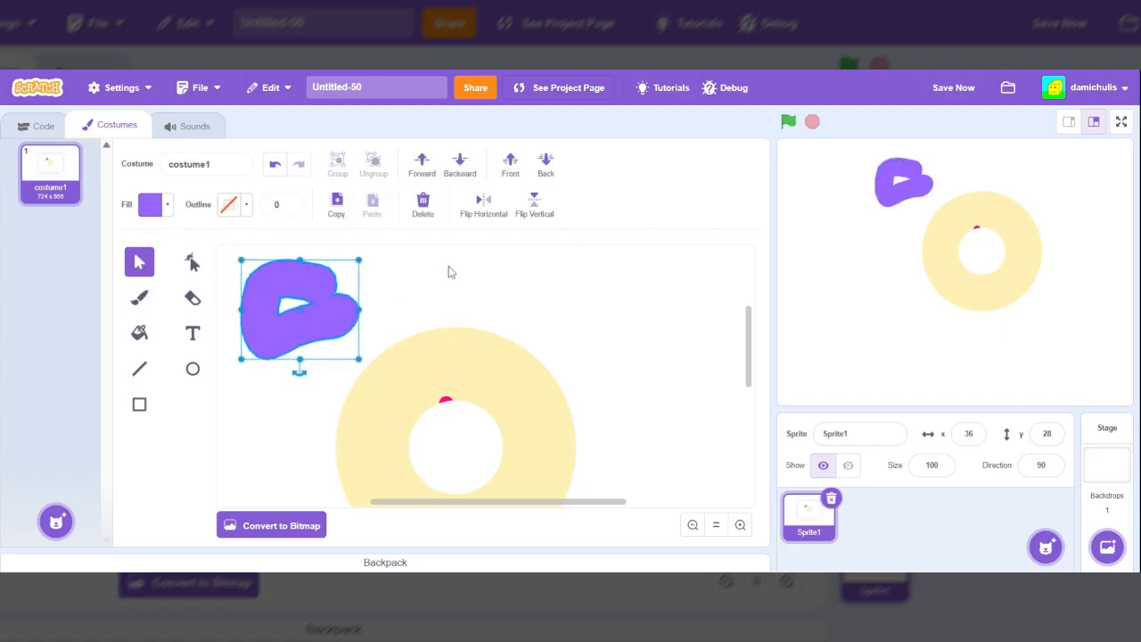
- Flip the purple loop horizontally four times and vertically four times, returning it to its original orientation
left_click(483, 204)
left_click(483, 204)
left_click(483, 204)
left_click(483, 204)
left_click(556, 214)
left_click(556, 215)
left_click(556, 215)
left_click(556, 215)
left_click(551, 325)
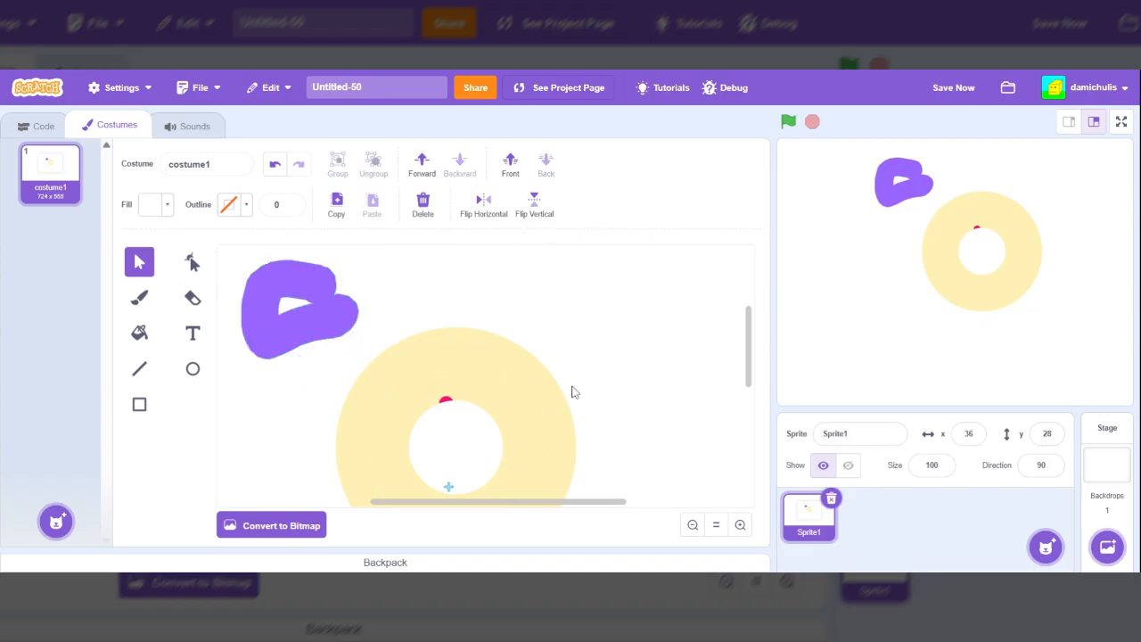
- Group the white background with the donut shapes and move the group up and to the right on the canvas
left_click(715, 524)
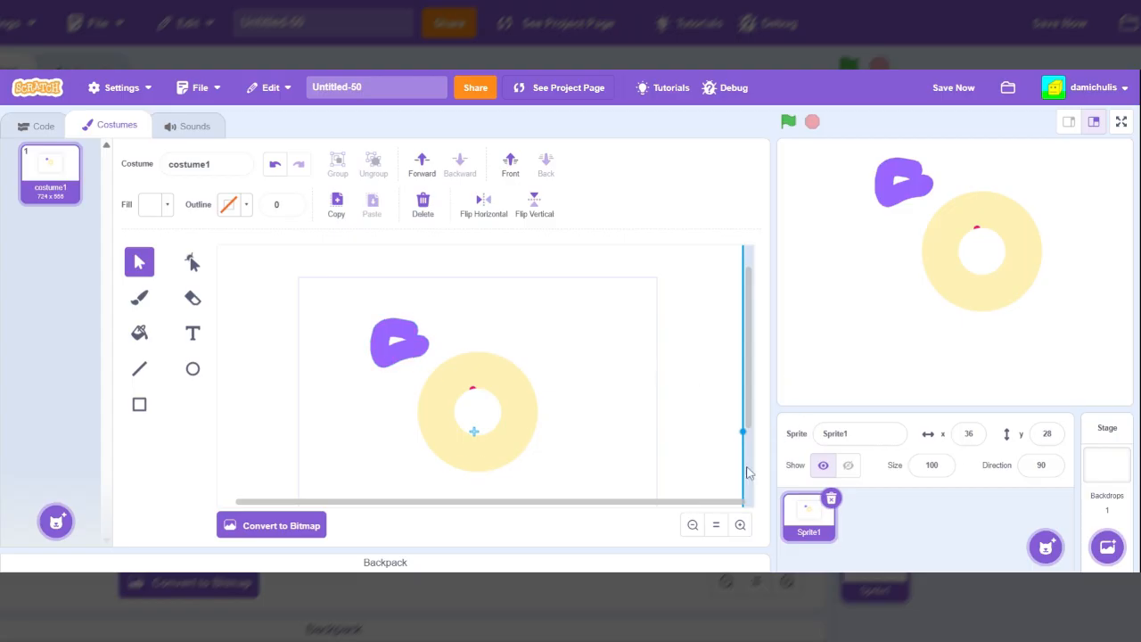
left_click(690, 535)
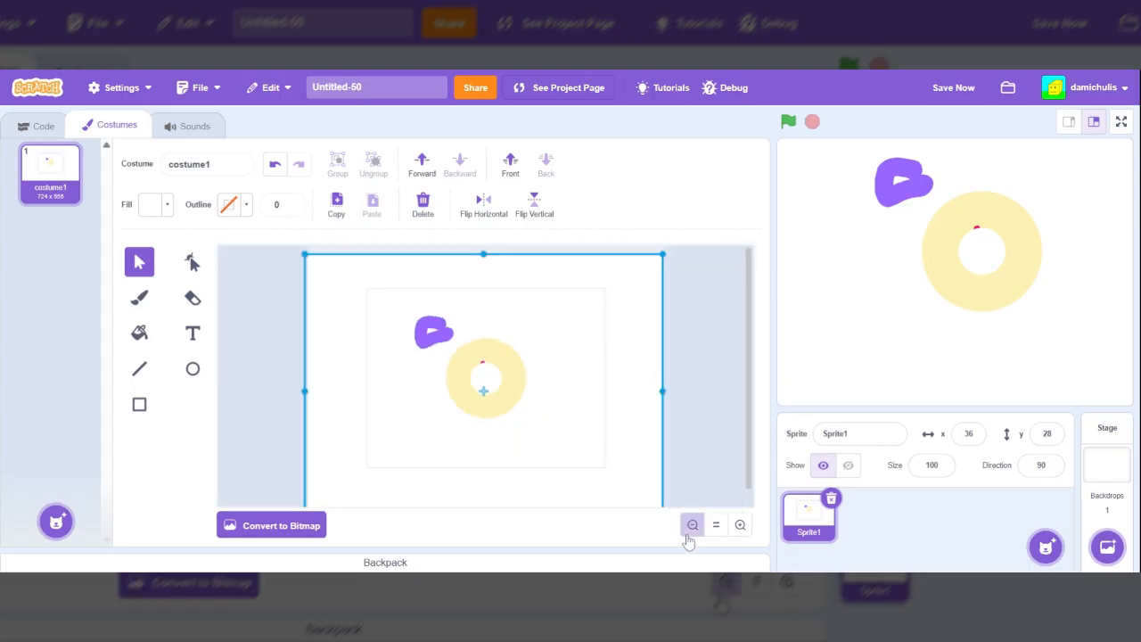
left_click(708, 415)
left_click_drag(696, 303, 486, 421)
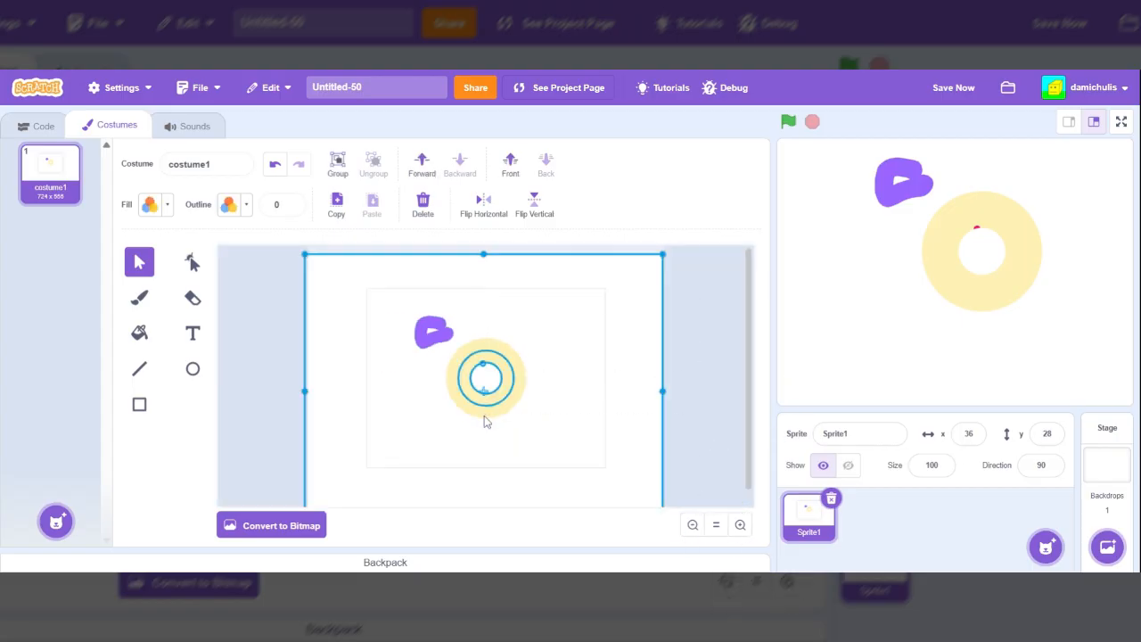
left_click(343, 180)
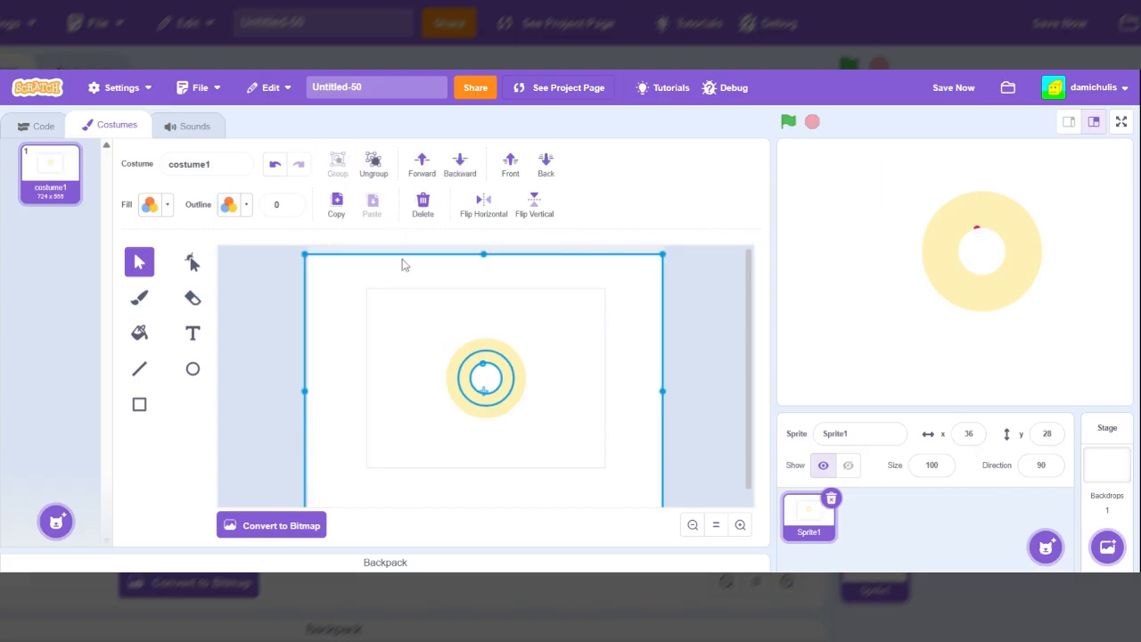
left_click_drag(553, 429, 718, 389)
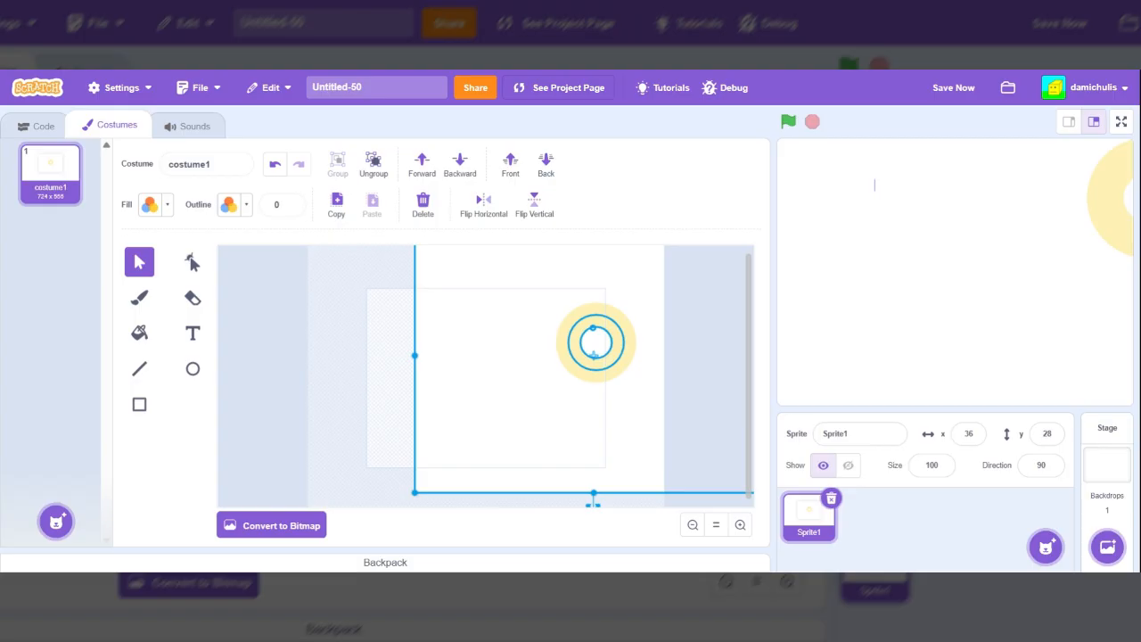
- Ungroup the shapes and move only the white background up and to the left, leaving the donut in place
left_click(373, 165)
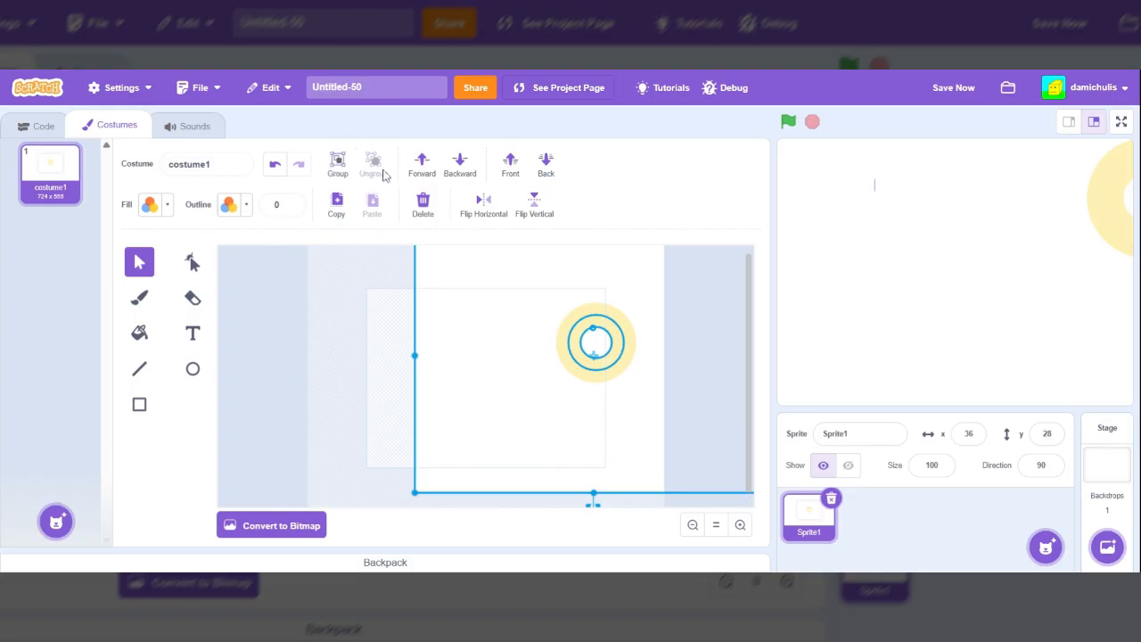
left_click(361, 363)
left_click(456, 382)
left_click_drag(455, 383, 268, 343)
left_click(670, 405)
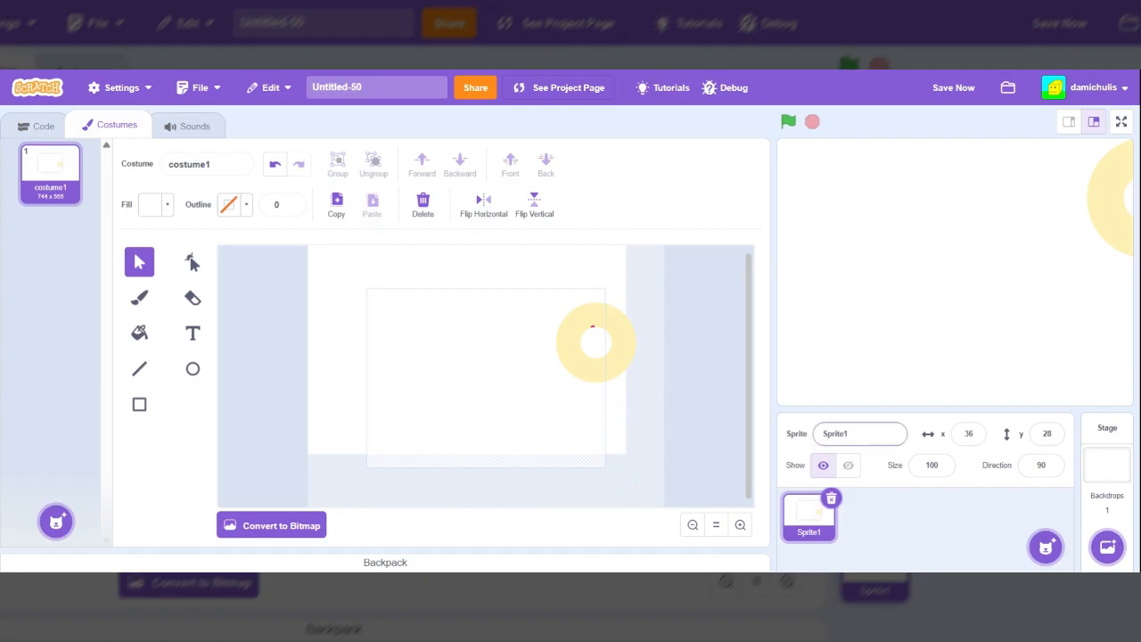
- Rename the sprite as "Donut with a background and stuff"
left_click(846, 434)
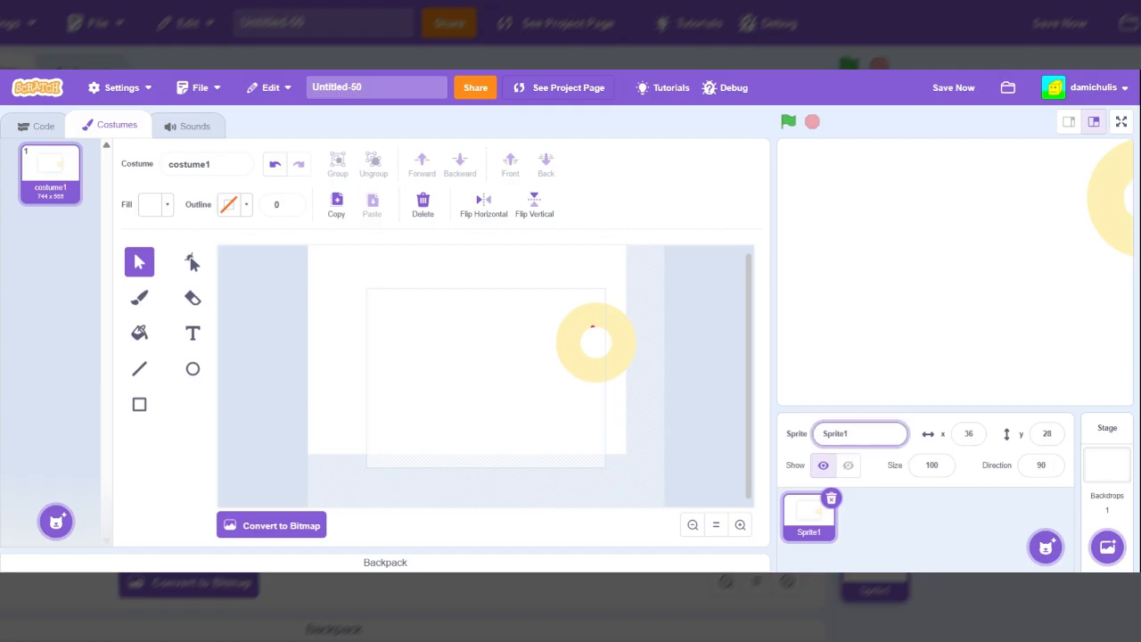
key("BackSpace")
key("BackSpace")
key("BackSpace")
key("BackSpace")
key("BackSpace")
key("BackSpace")
type("t")
type("onut with a ba")
type("ckground and")
type(" stuff")
key("Return")
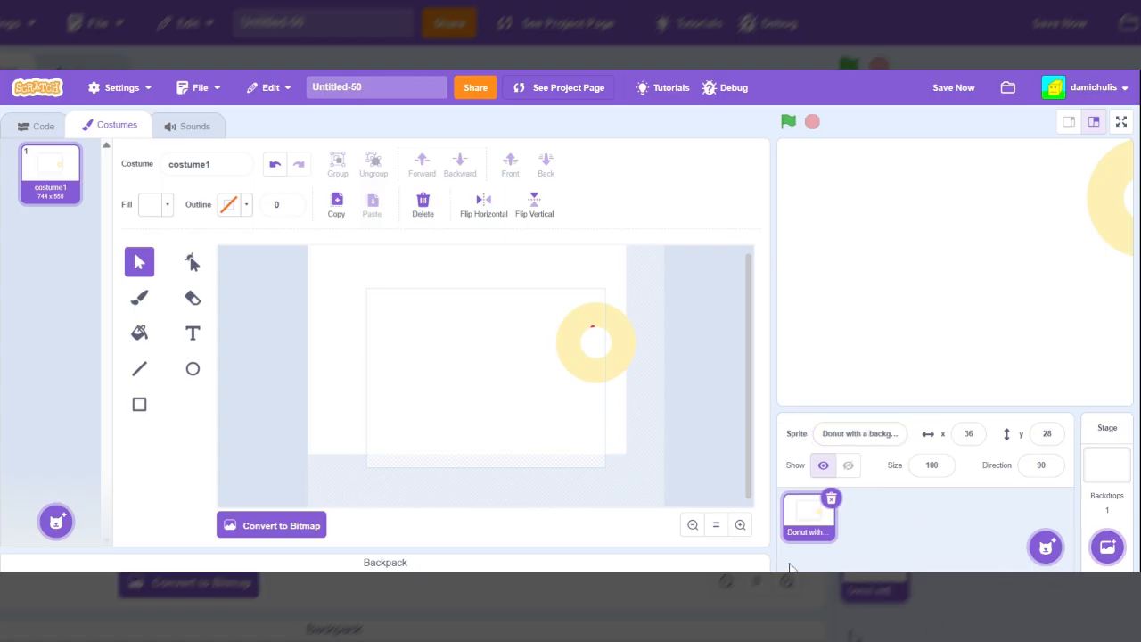
right_click(809, 548)
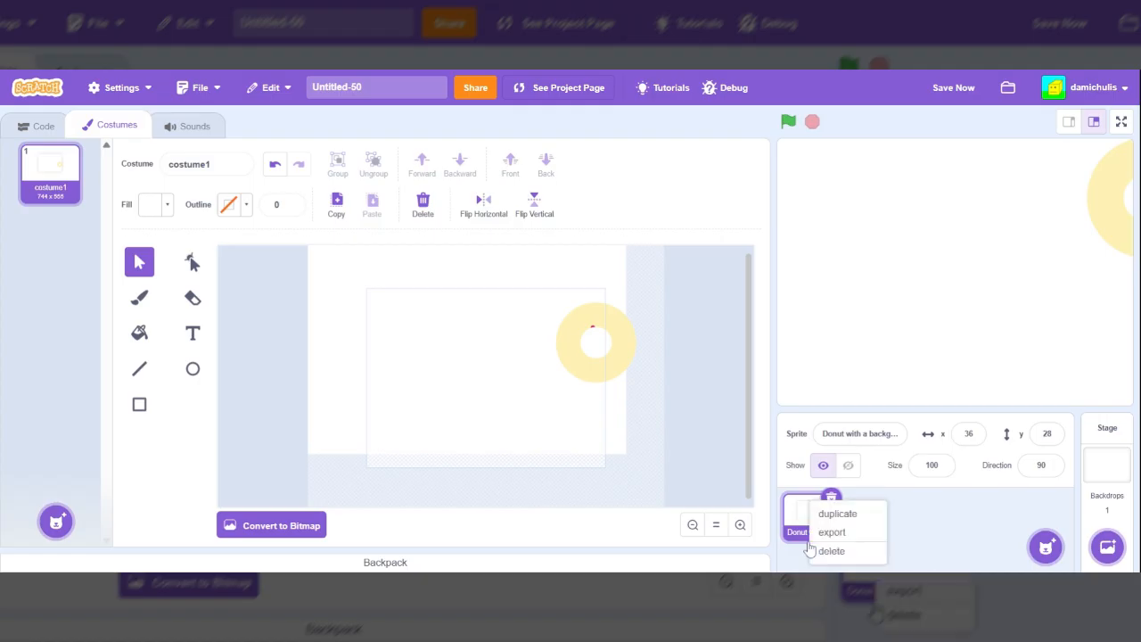
left_click(898, 509)
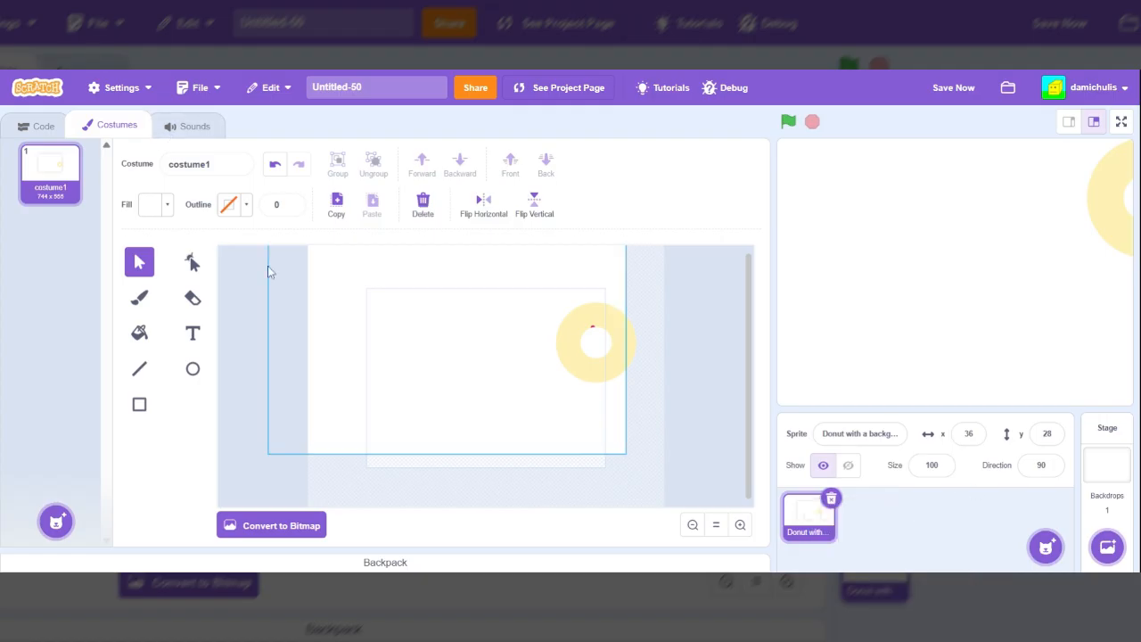
left_click(175, 164)
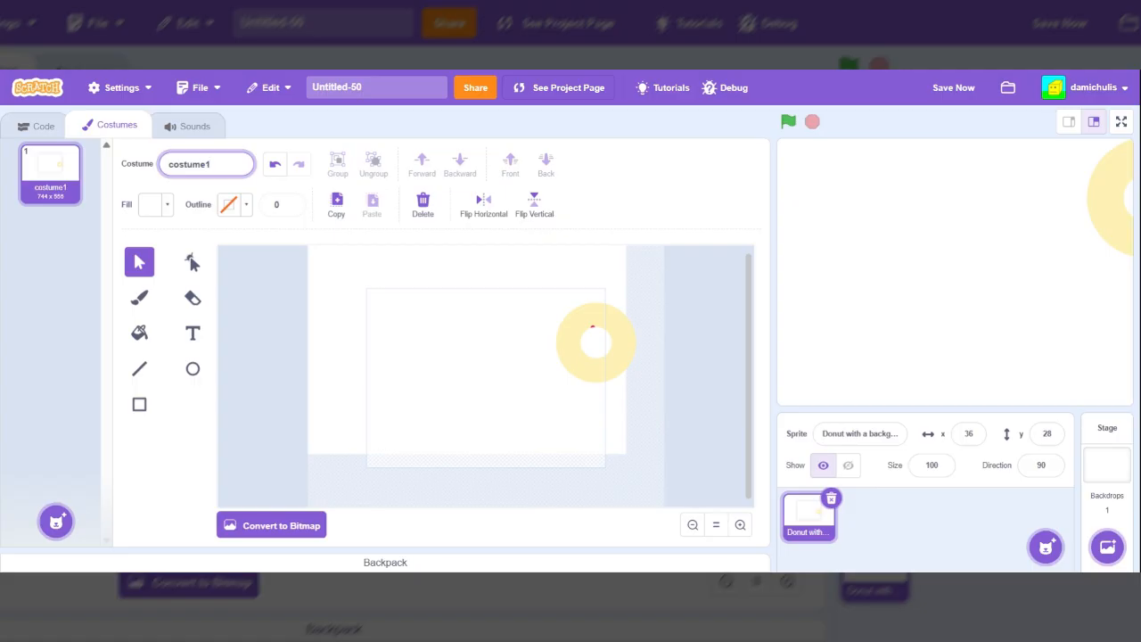
left_click(98, 341)
- Add two blank costumes for painting and select costume2
mouse_move(52, 525)
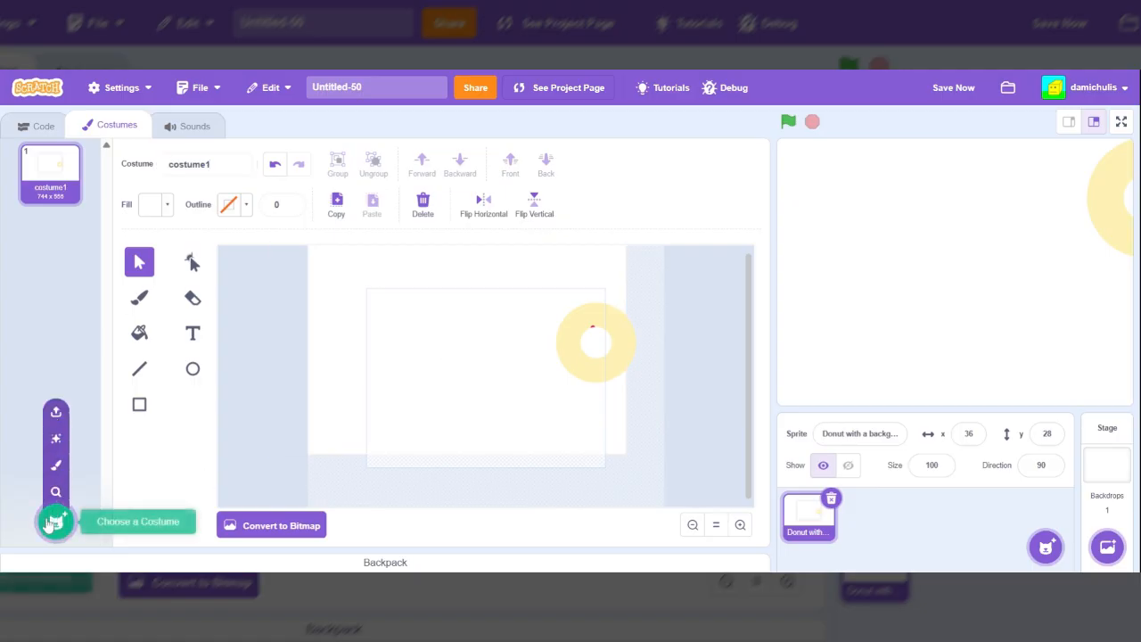
left_click(55, 465)
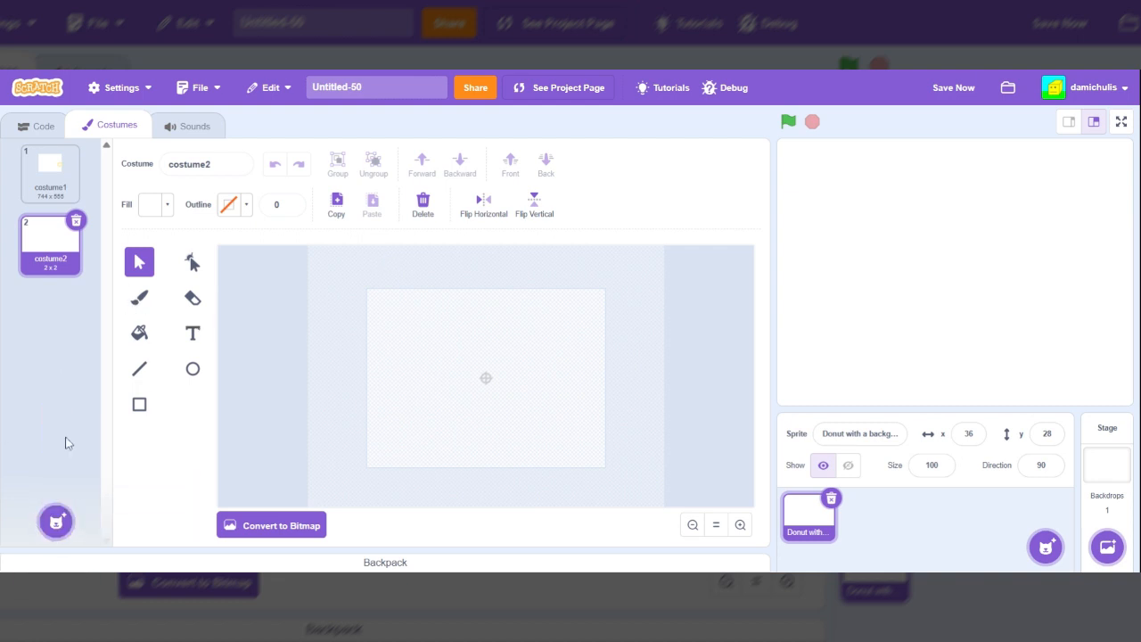
left_click(46, 257)
- Paint a large closed loop in costume2 with brush size 50 in red at saturation 100
left_click(136, 301)
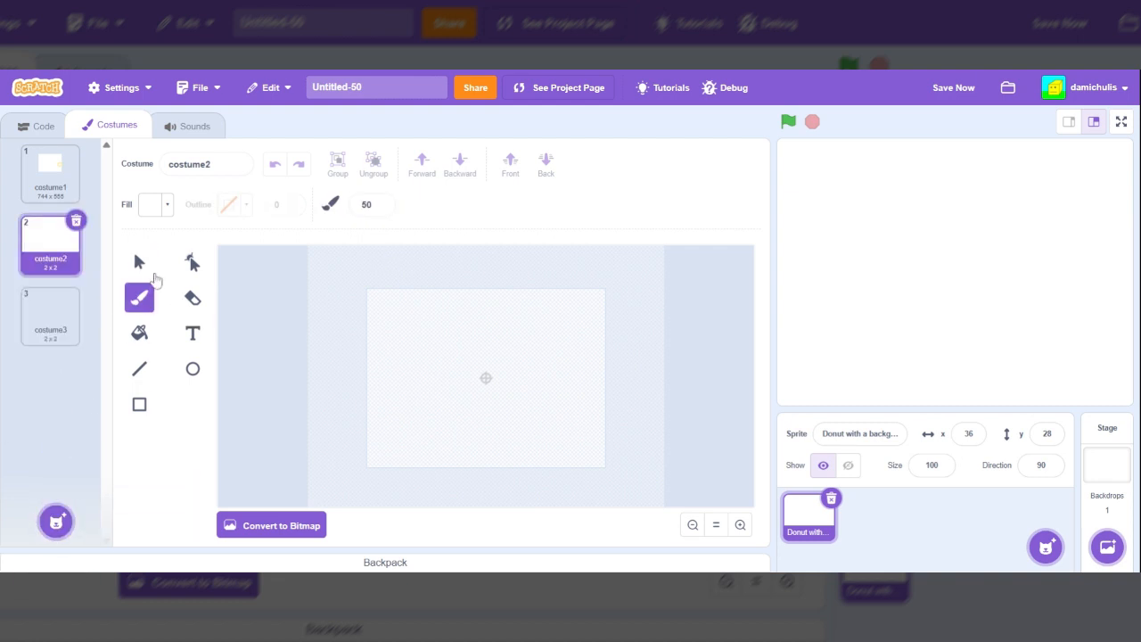
left_click(151, 204)
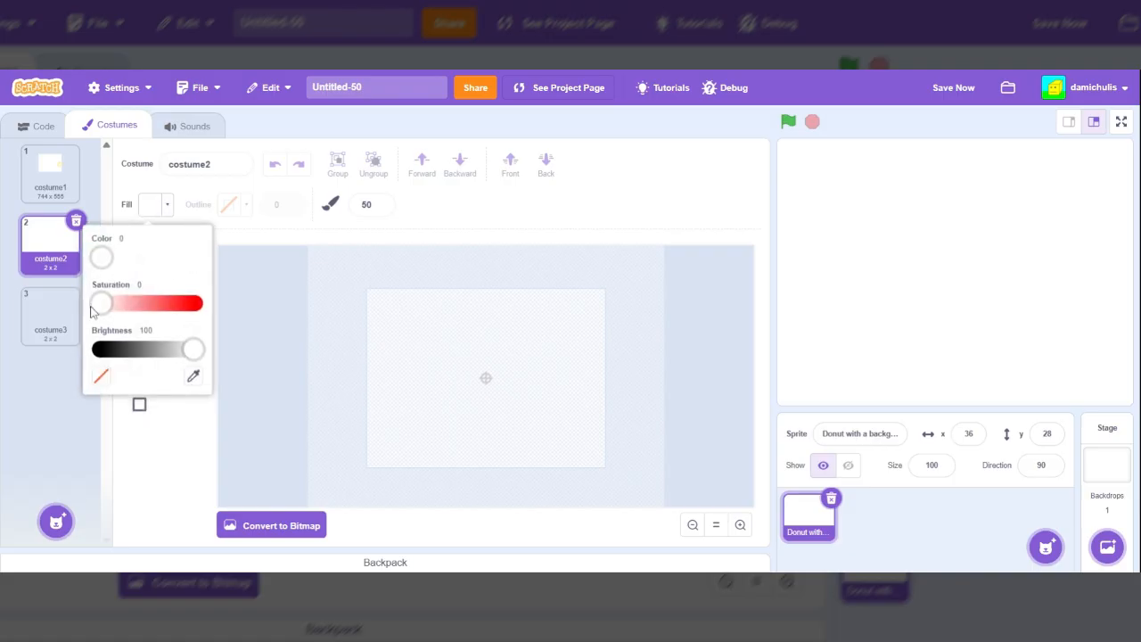
left_click_drag(95, 307, 224, 315)
left_click(125, 450)
mouse_move(410, 448)
left_mouse_down()
mouse_move(445, 435)
mouse_move(468, 343)
mouse_move(451, 461)
mouse_move(393, 252)
mouse_move(548, 471)
left_mouse_up()
key("ctrl+z")
mouse_move(521, 375)
left_mouse_down()
mouse_move(443, 437)
mouse_move(526, 383)
left_mouse_up()
- Paint a large leaf-shaped loop in costume3 with brush size 50 in orange, colour value 8
left_click(64, 320)
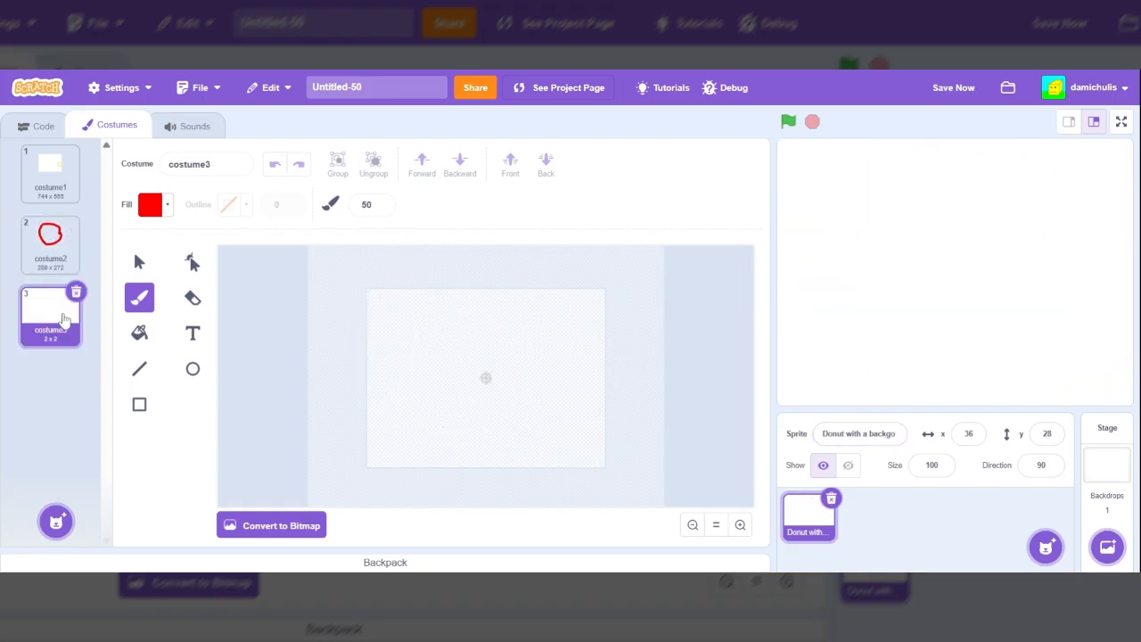
left_click(147, 204)
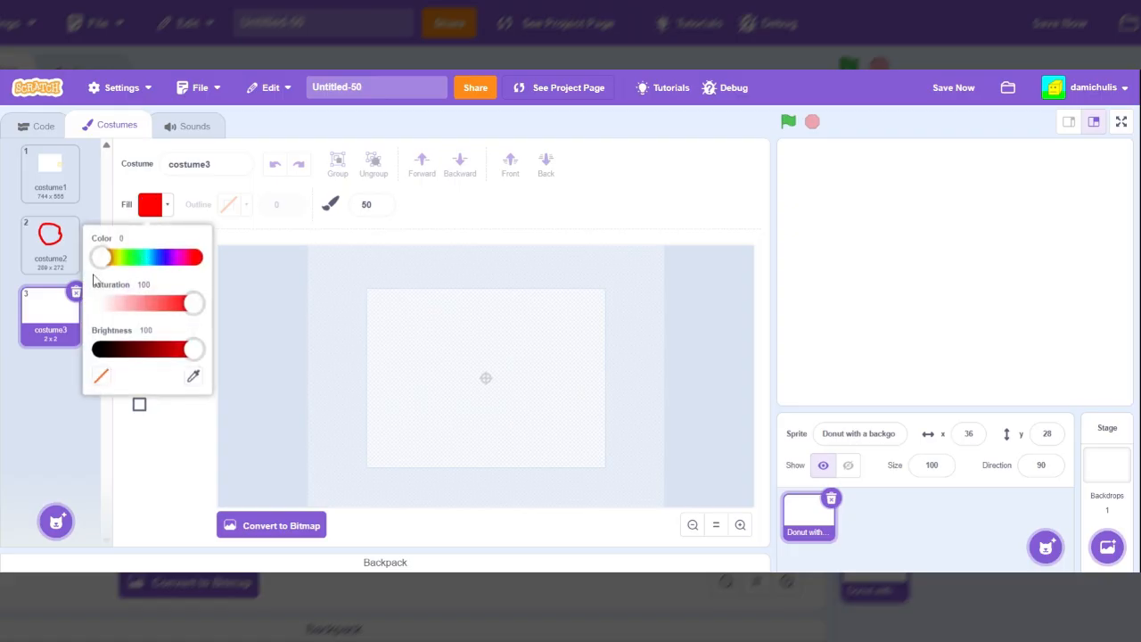
mouse_move(101, 257)
left_mouse_down()
mouse_move(122, 255)
mouse_move(108, 257)
left_mouse_up()
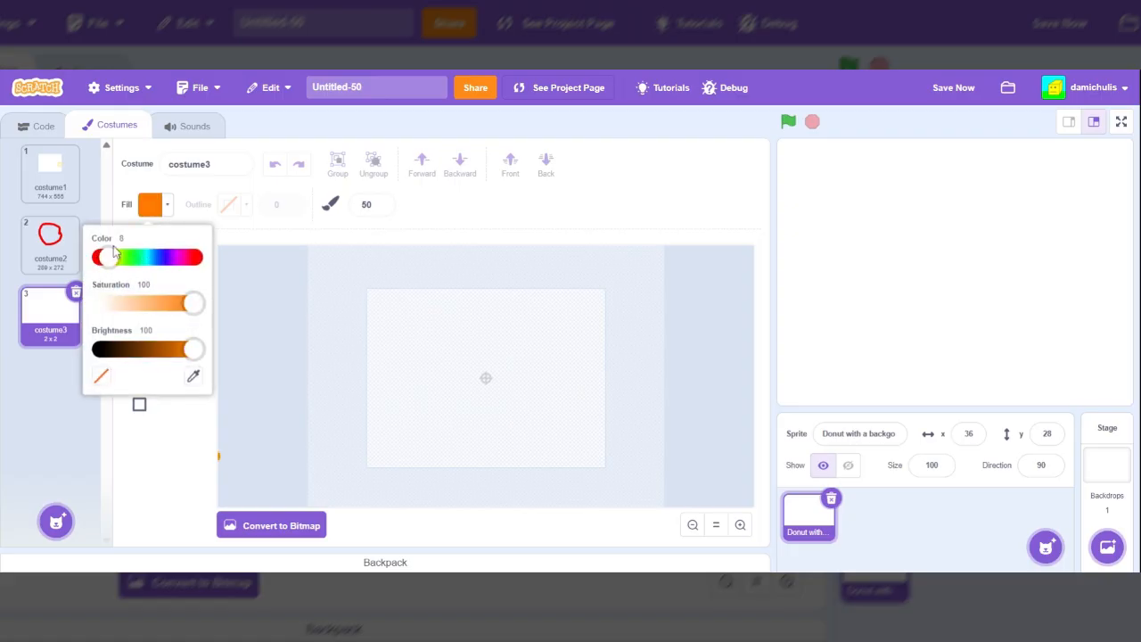
left_click(169, 467)
left_click(454, 325)
mouse_move(496, 331)
left_mouse_down()
mouse_move(416, 348)
mouse_move(483, 329)
left_mouse_up()
- Switch repeatedly between costume2 and costume3 to compare the two drawings on the stage, ending on costume2
left_click(33, 242)
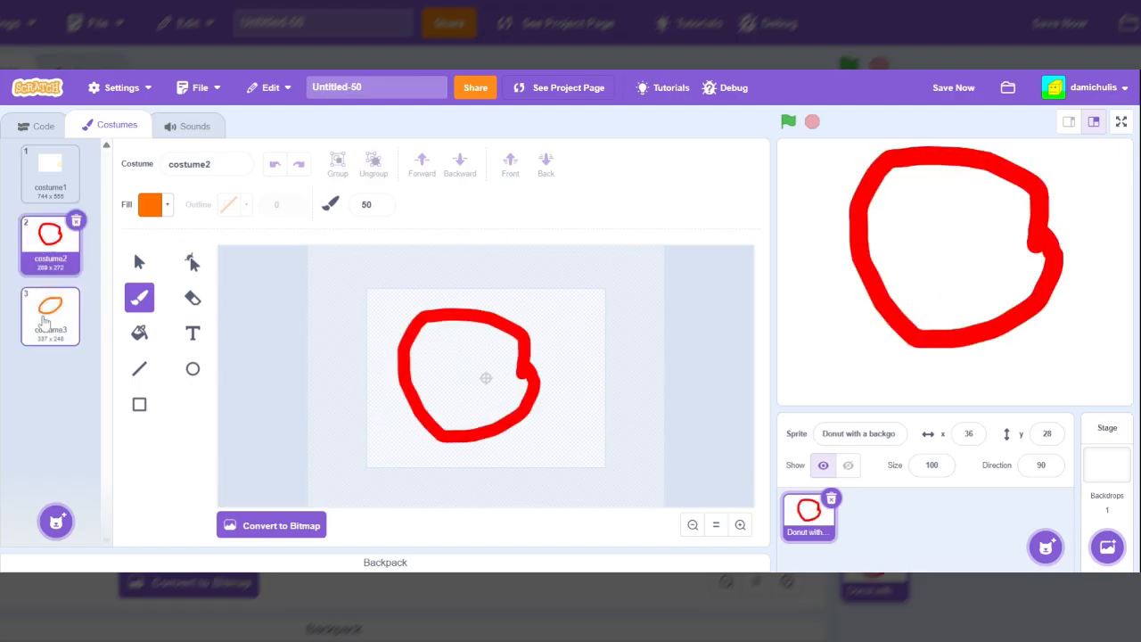
left_click(37, 319)
left_click(34, 254)
left_click(38, 316)
left_click(38, 251)
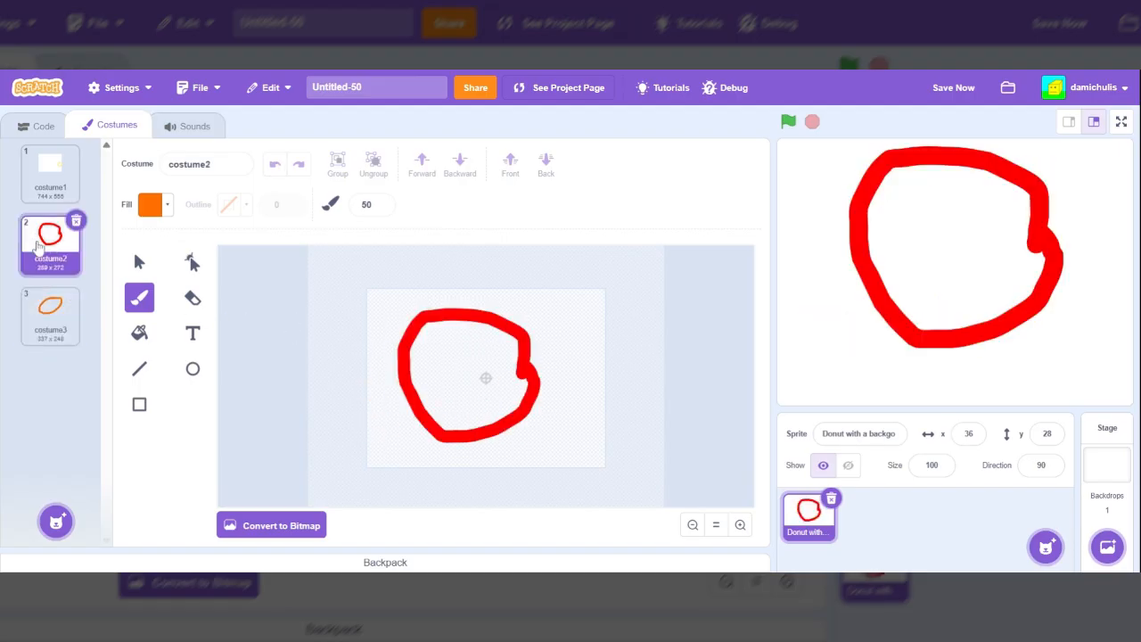
left_click(37, 316)
left_click(41, 242)
left_click(39, 316)
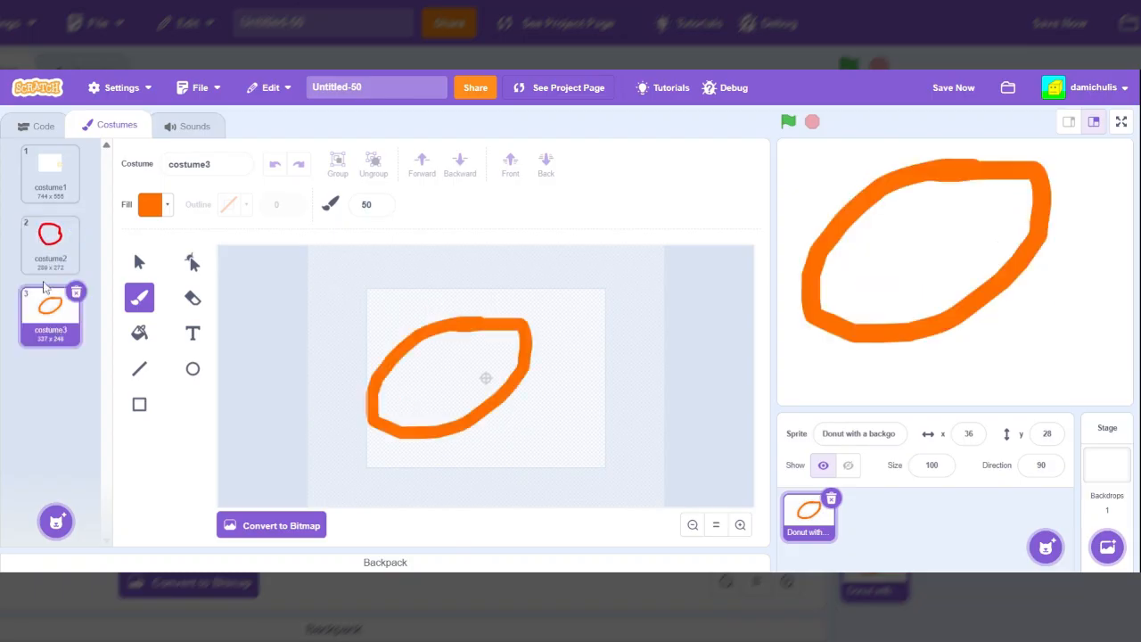
left_click(41, 240)
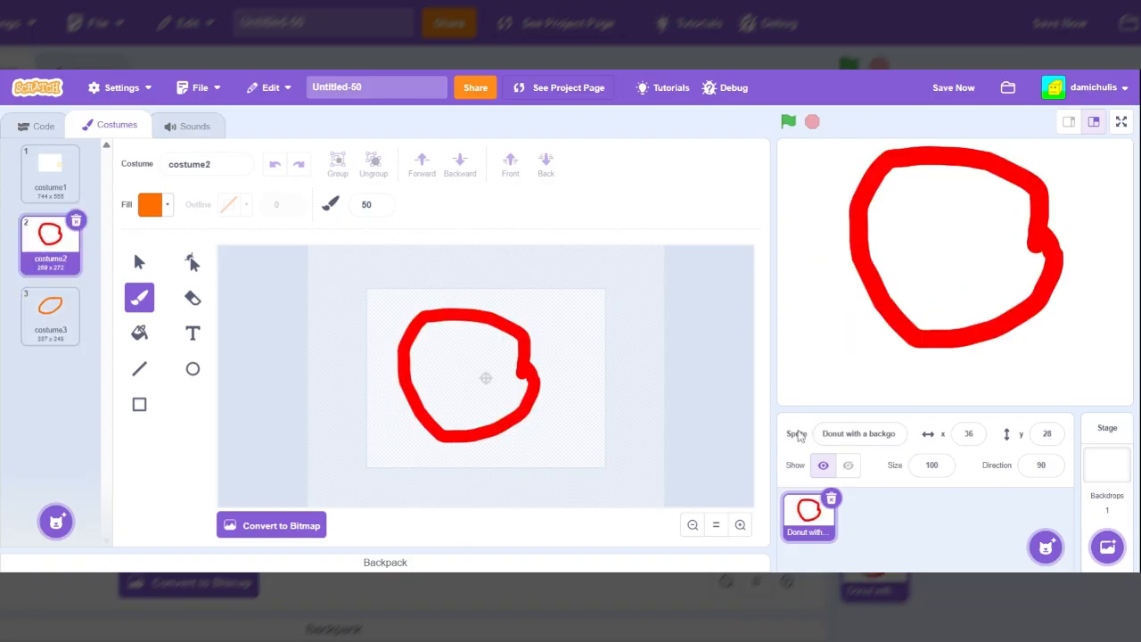